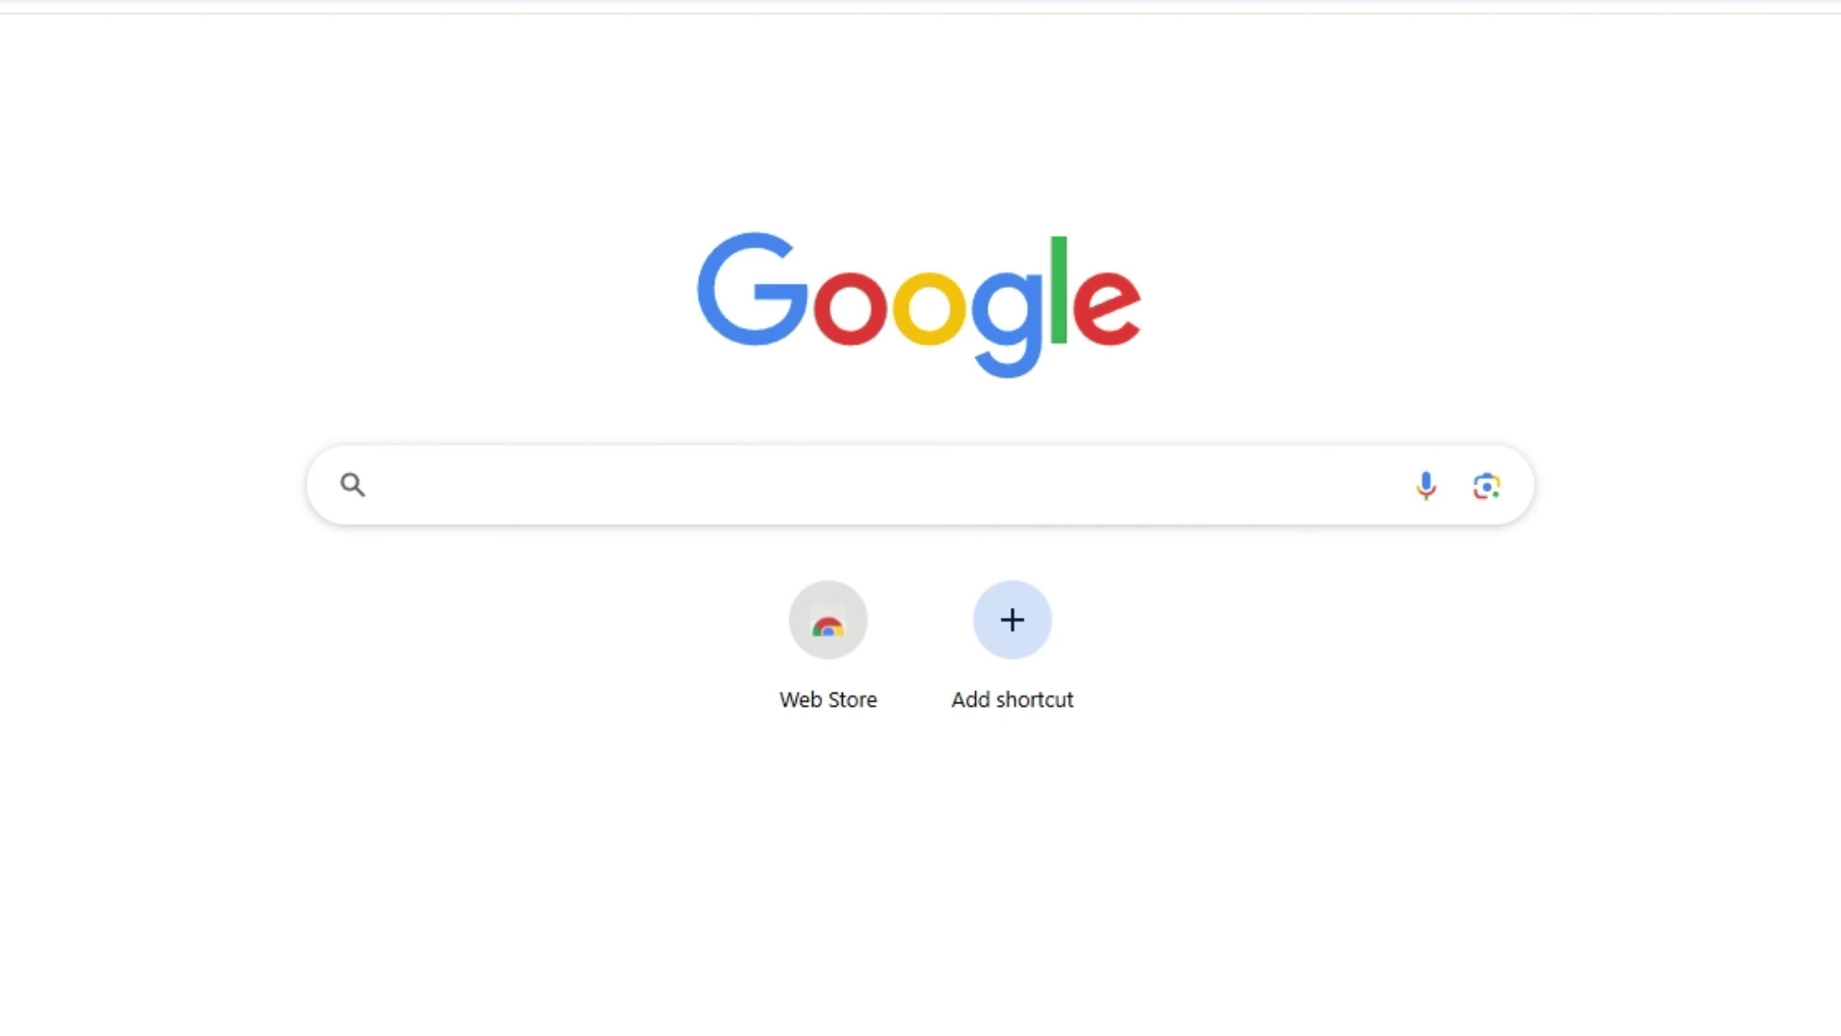
# - Run a Google search for 'pdfgear' in Chrome
pyautogui.click(422, 488)
pyautogui.write('p')
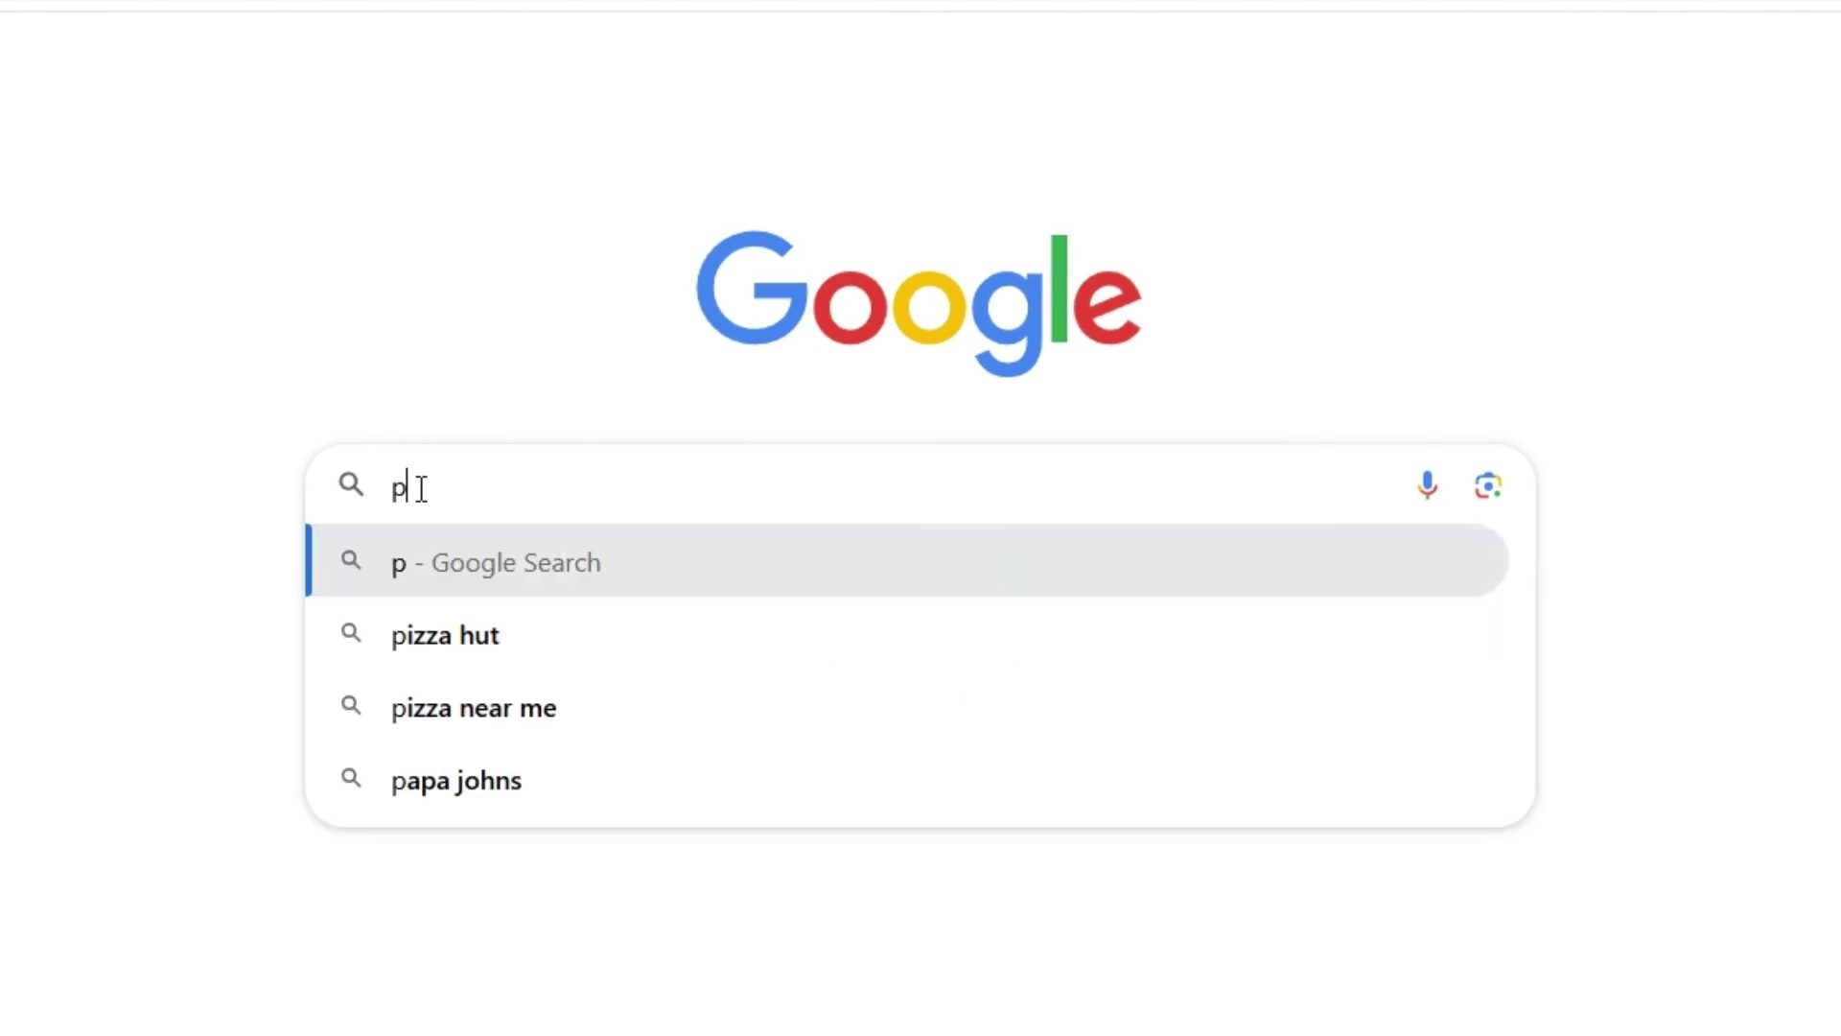
pyautogui.write('dfgear')
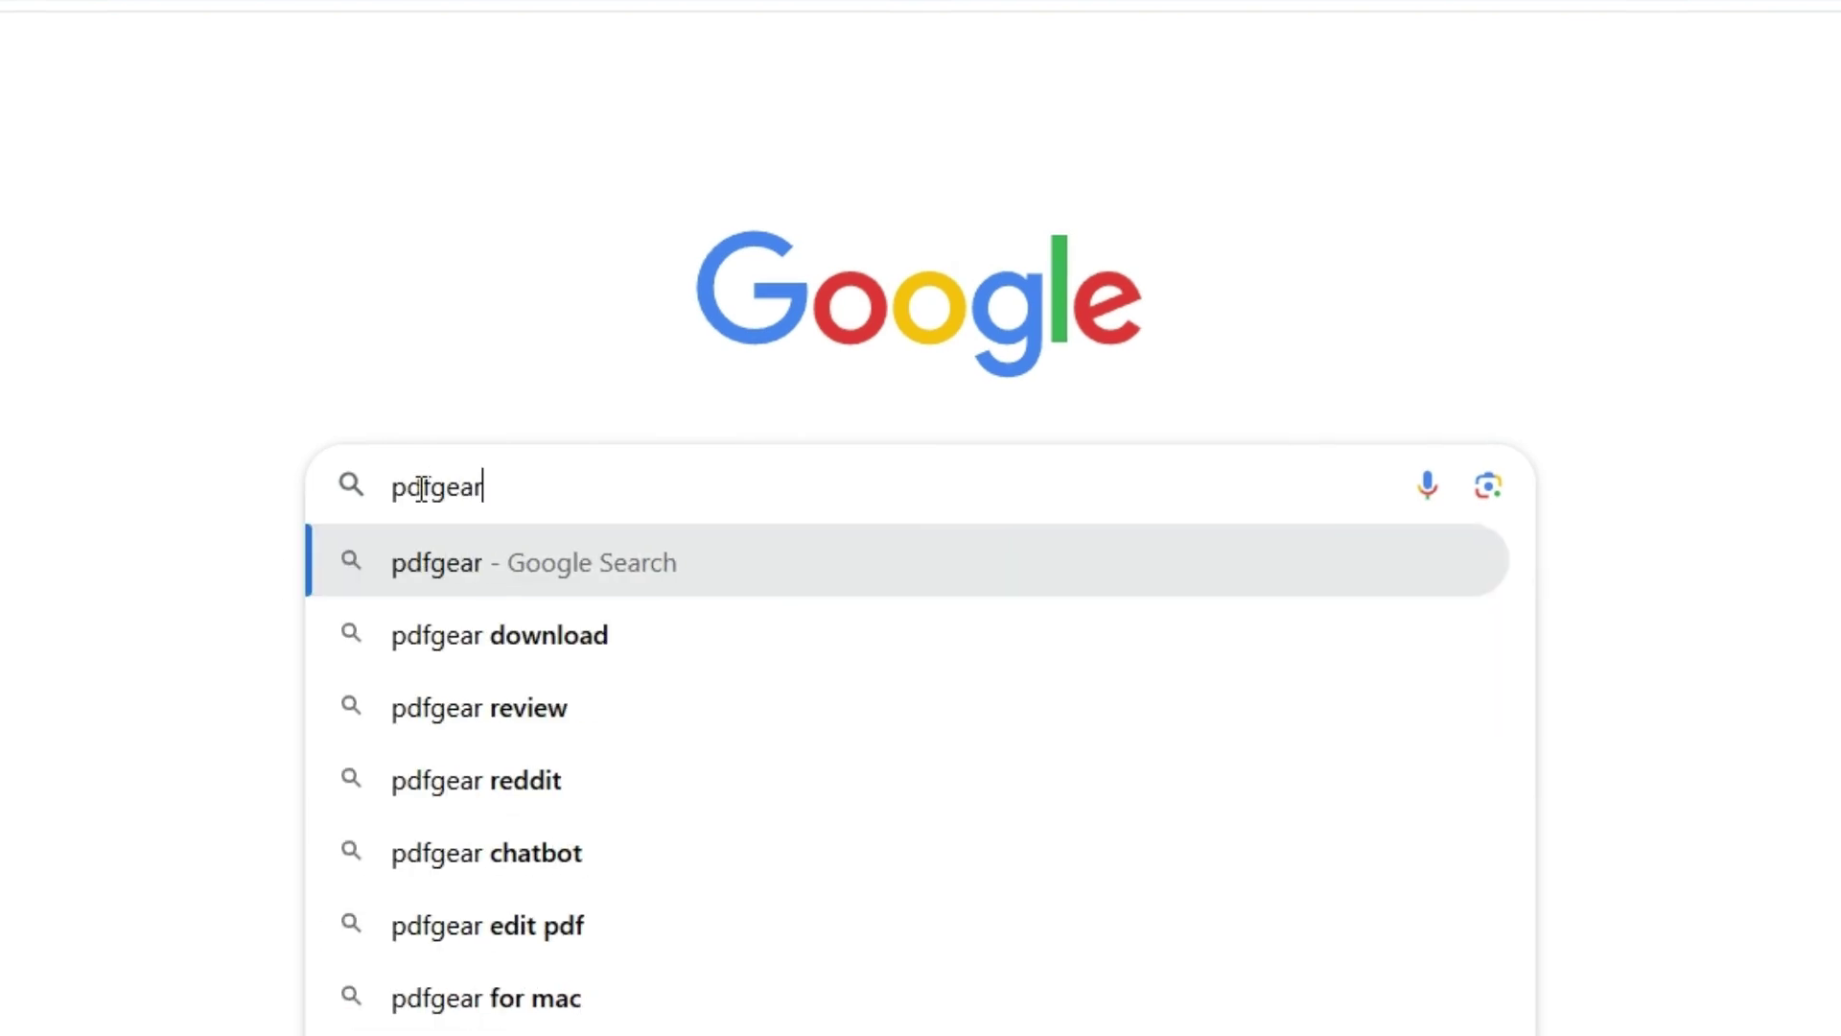
pyautogui.press('Return')
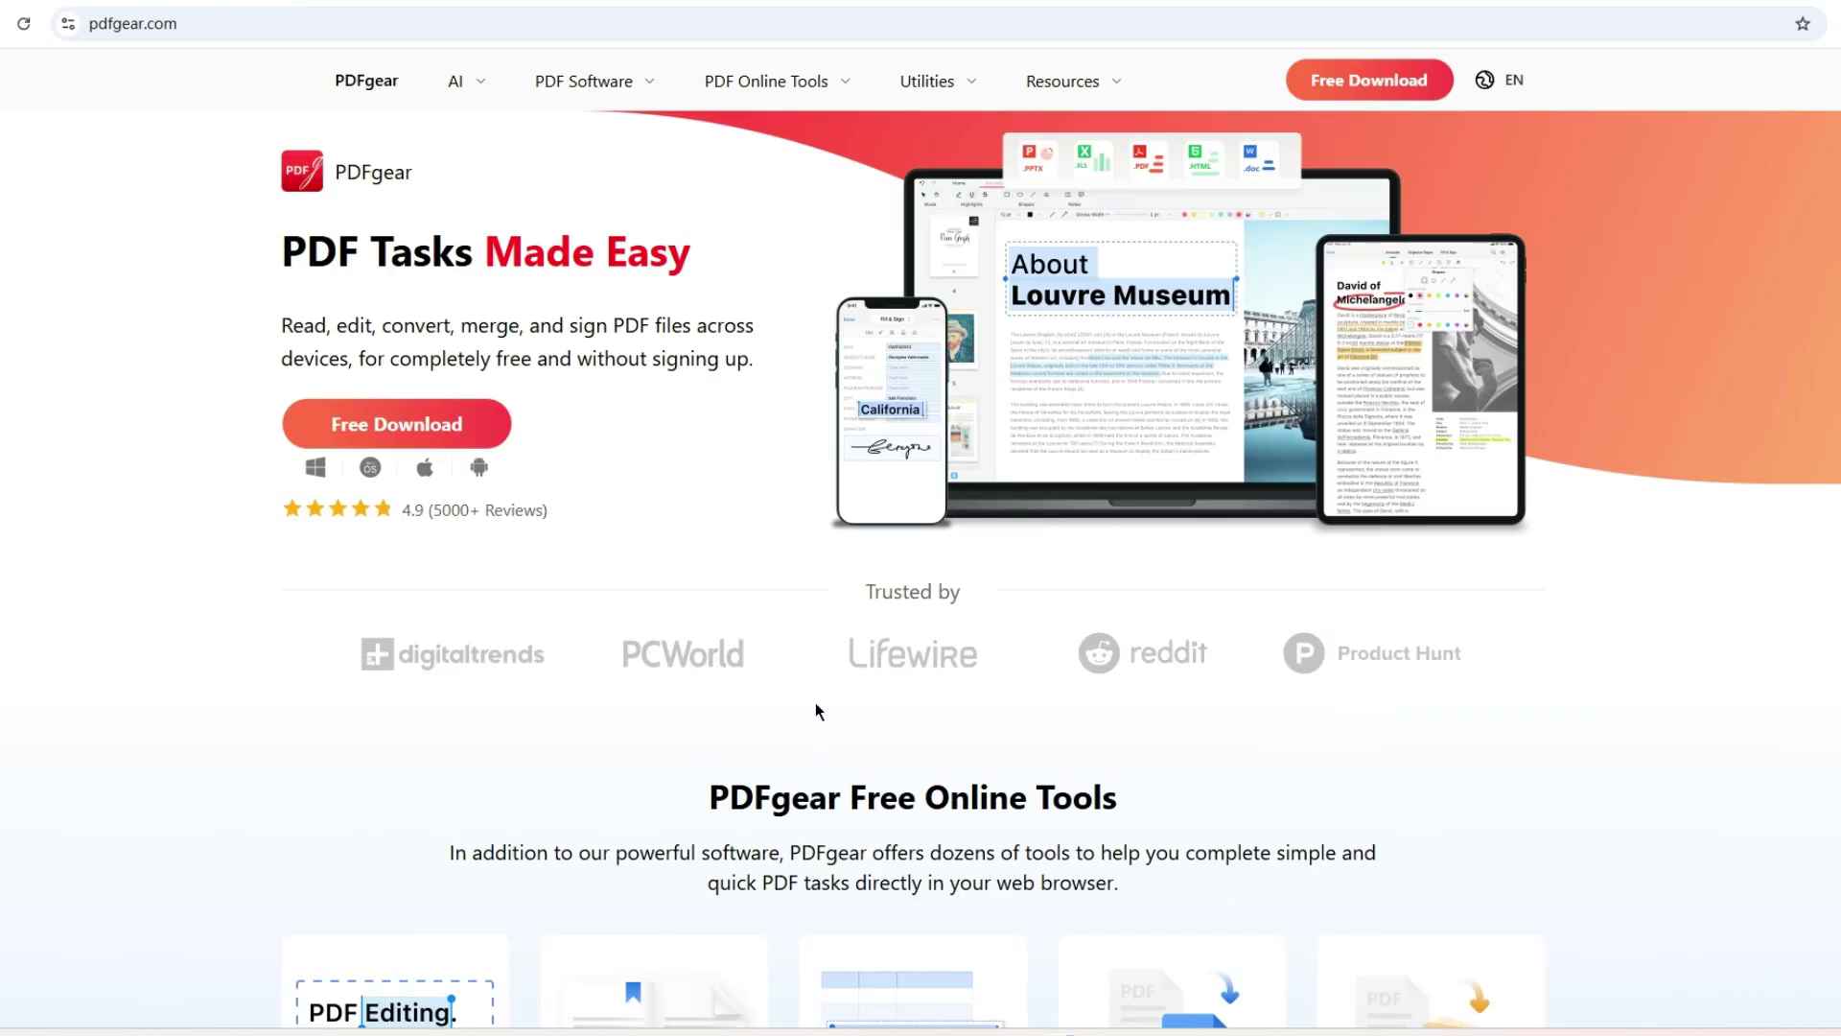
# - Download the PDFgear installer and install it in English, accepting the license agreement
pyautogui.click(396, 423)
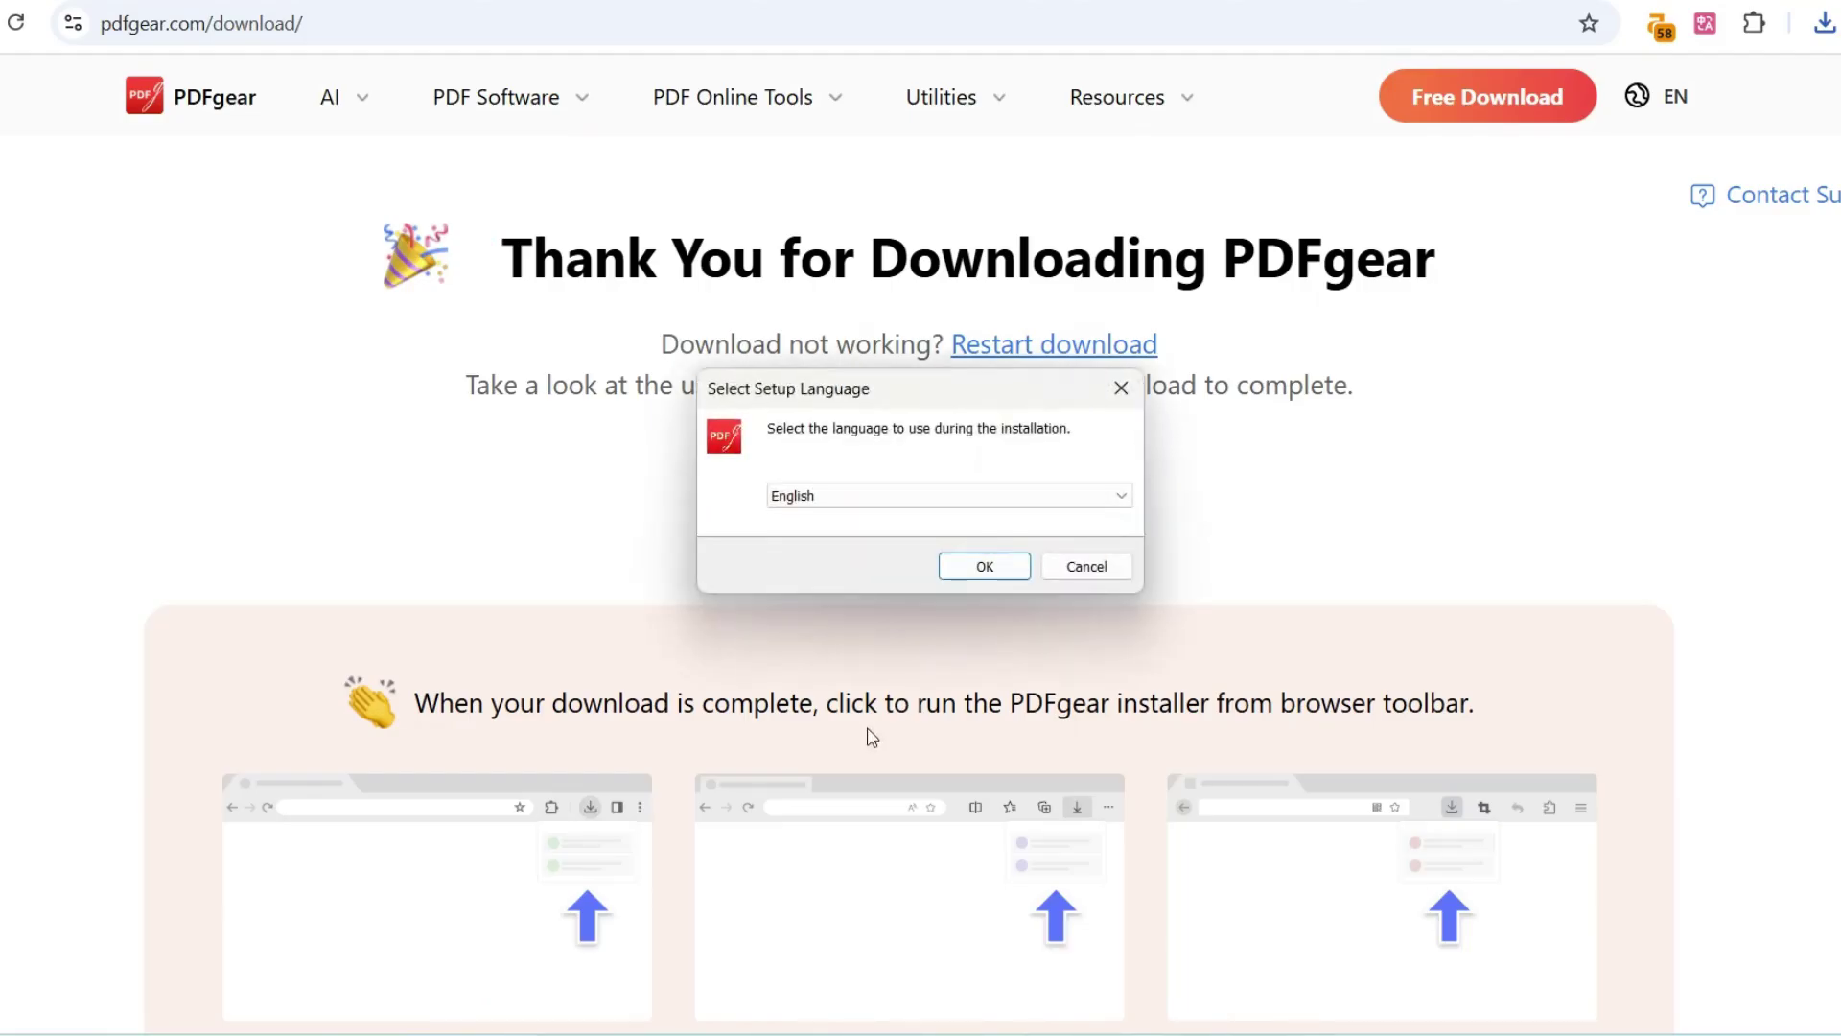
pyautogui.click(985, 568)
pyautogui.click(1126, 757)
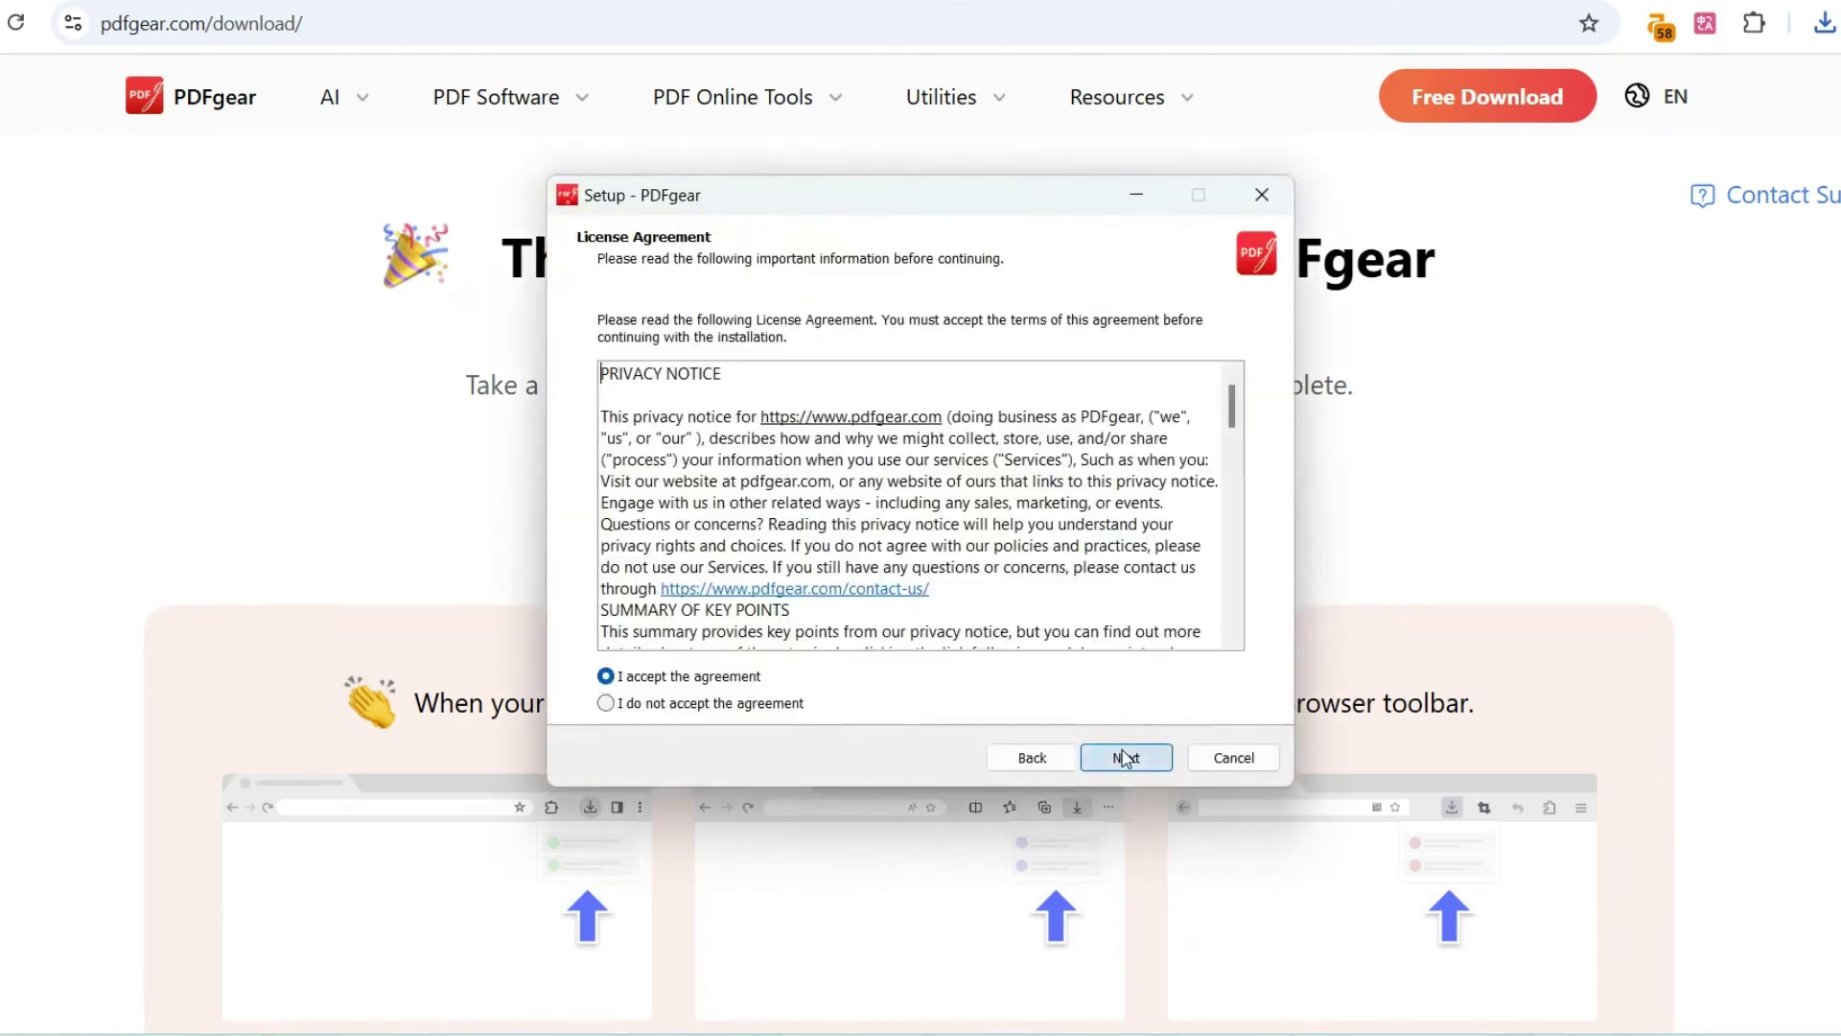
pyautogui.click(1126, 758)
pyautogui.click(1122, 755)
pyautogui.click(1122, 756)
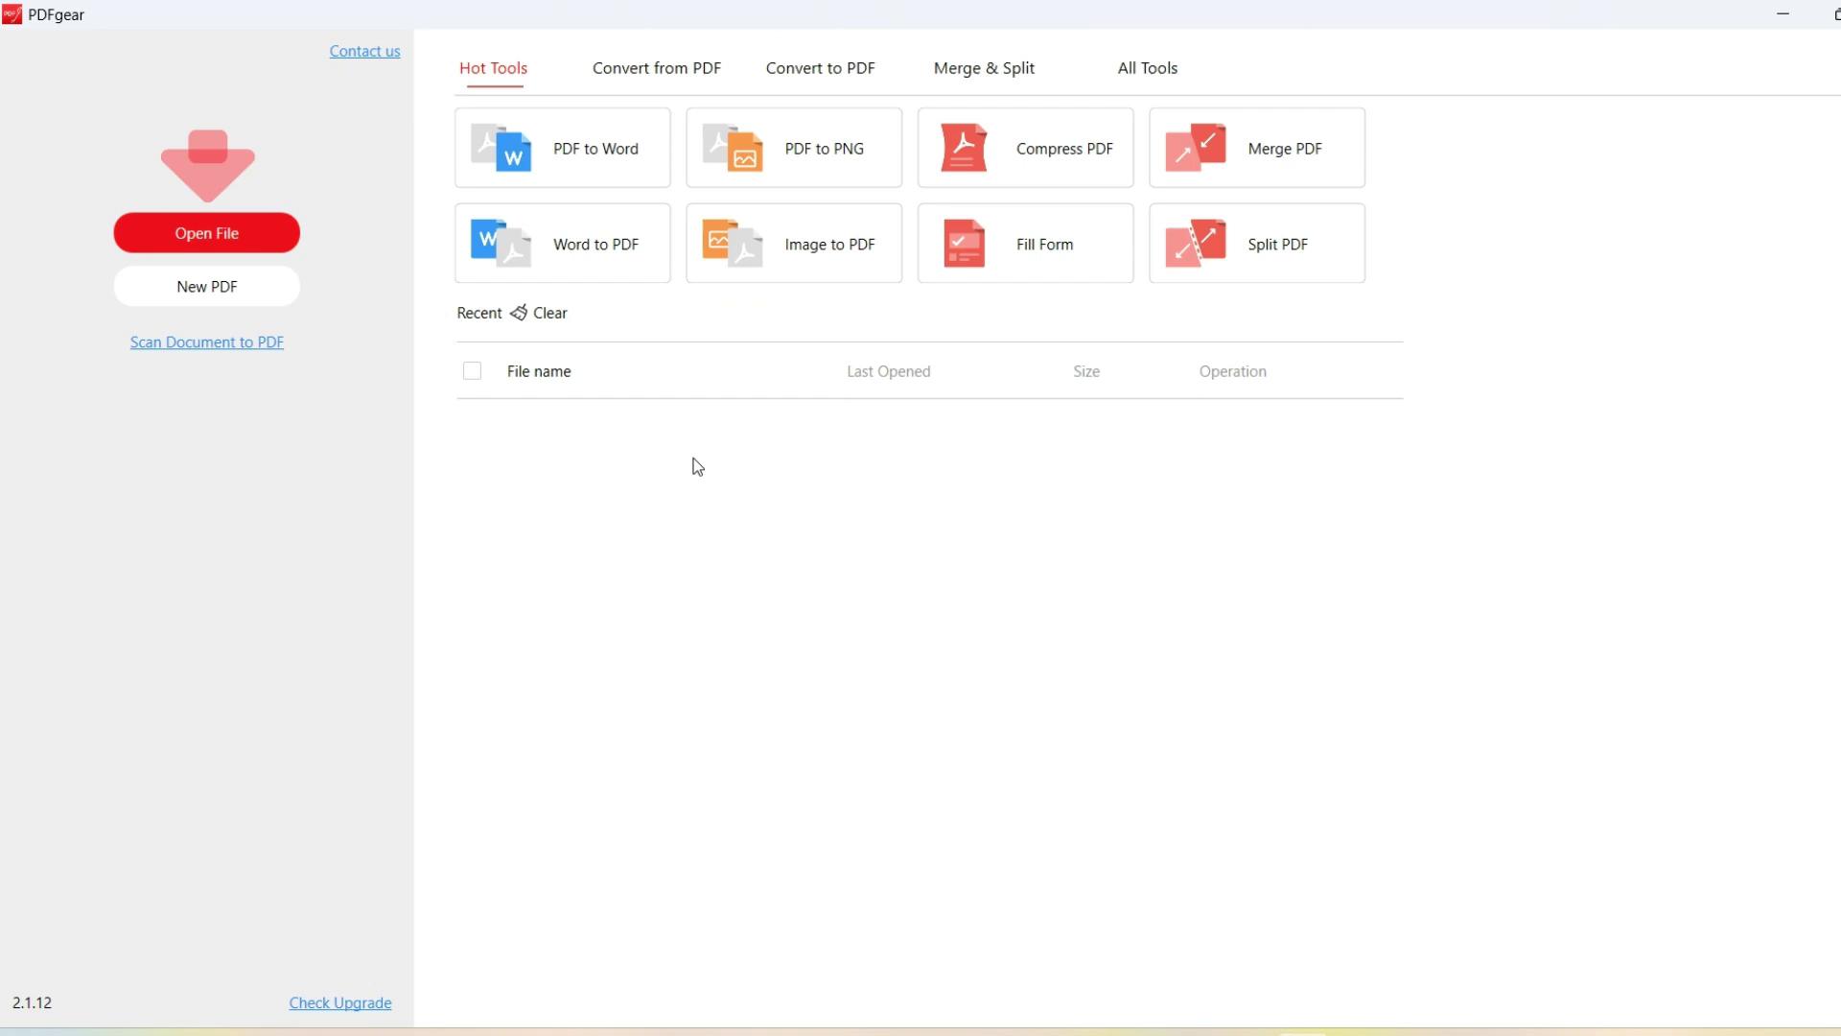
# - Open Sample 1.pdf in PDFgear
pyautogui.click(222, 233)
pyautogui.click(718, 255)
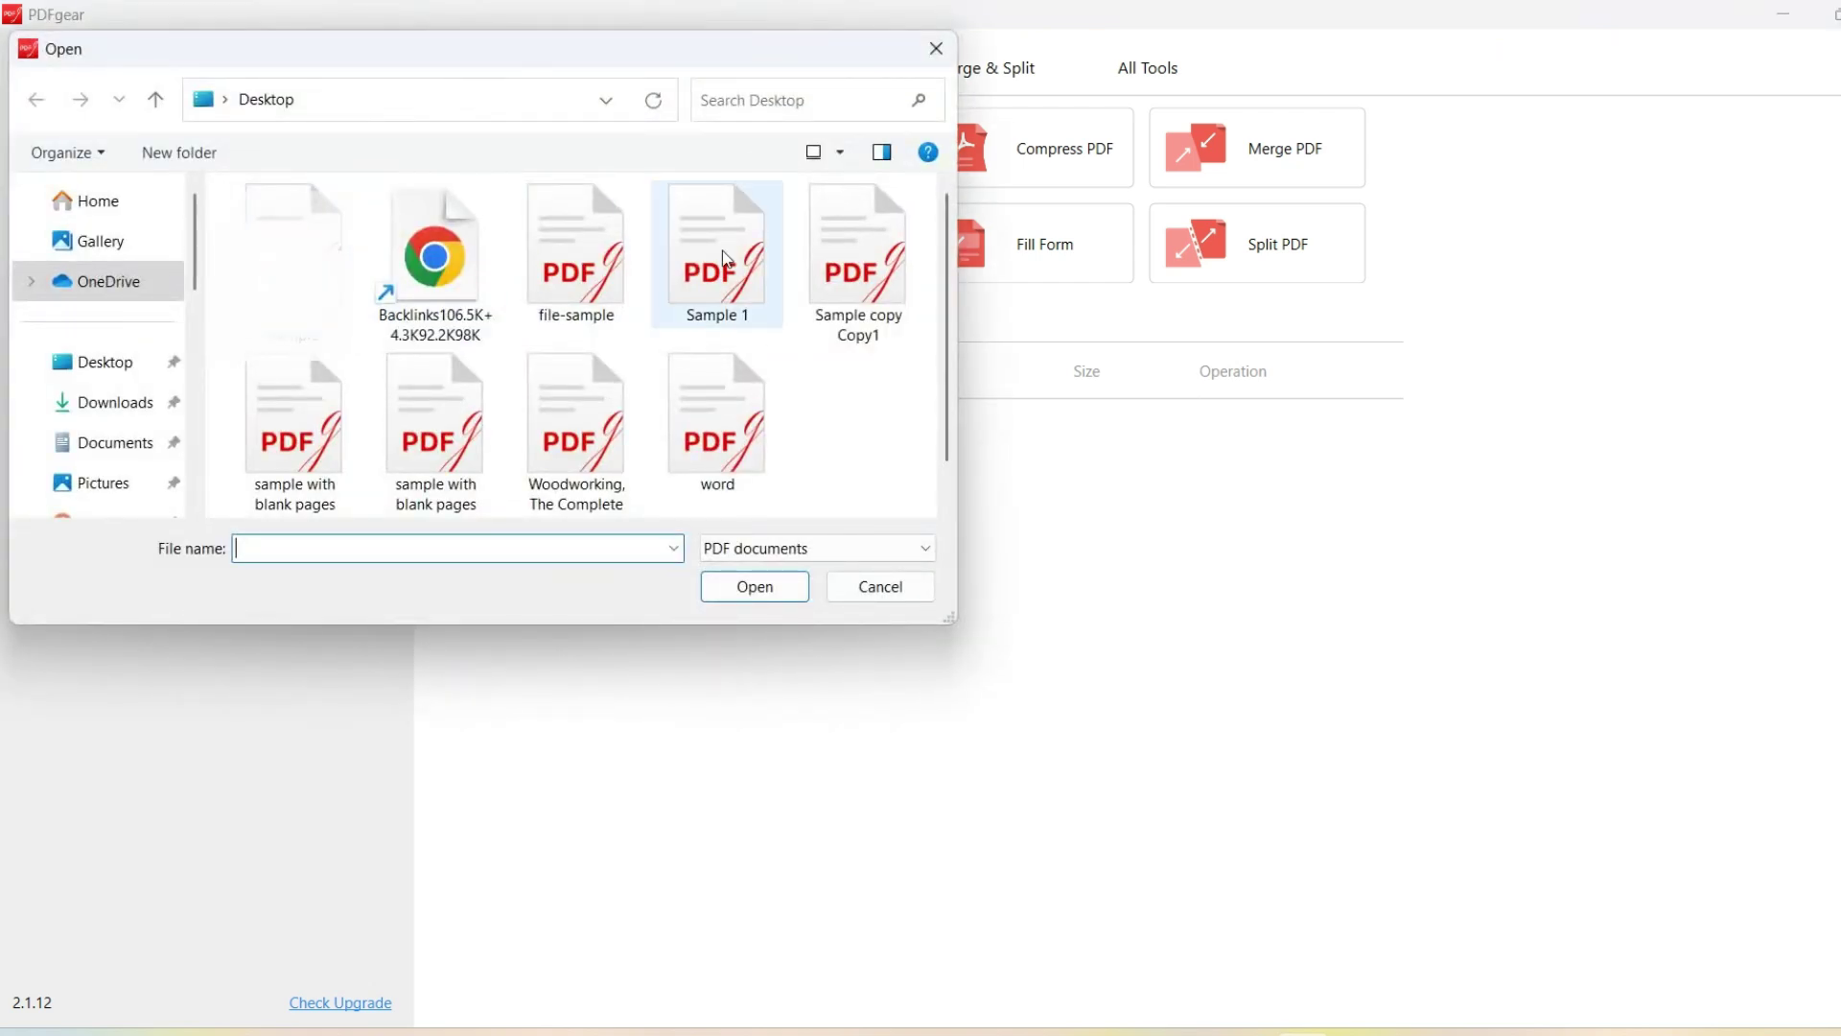
pyautogui.click(785, 586)
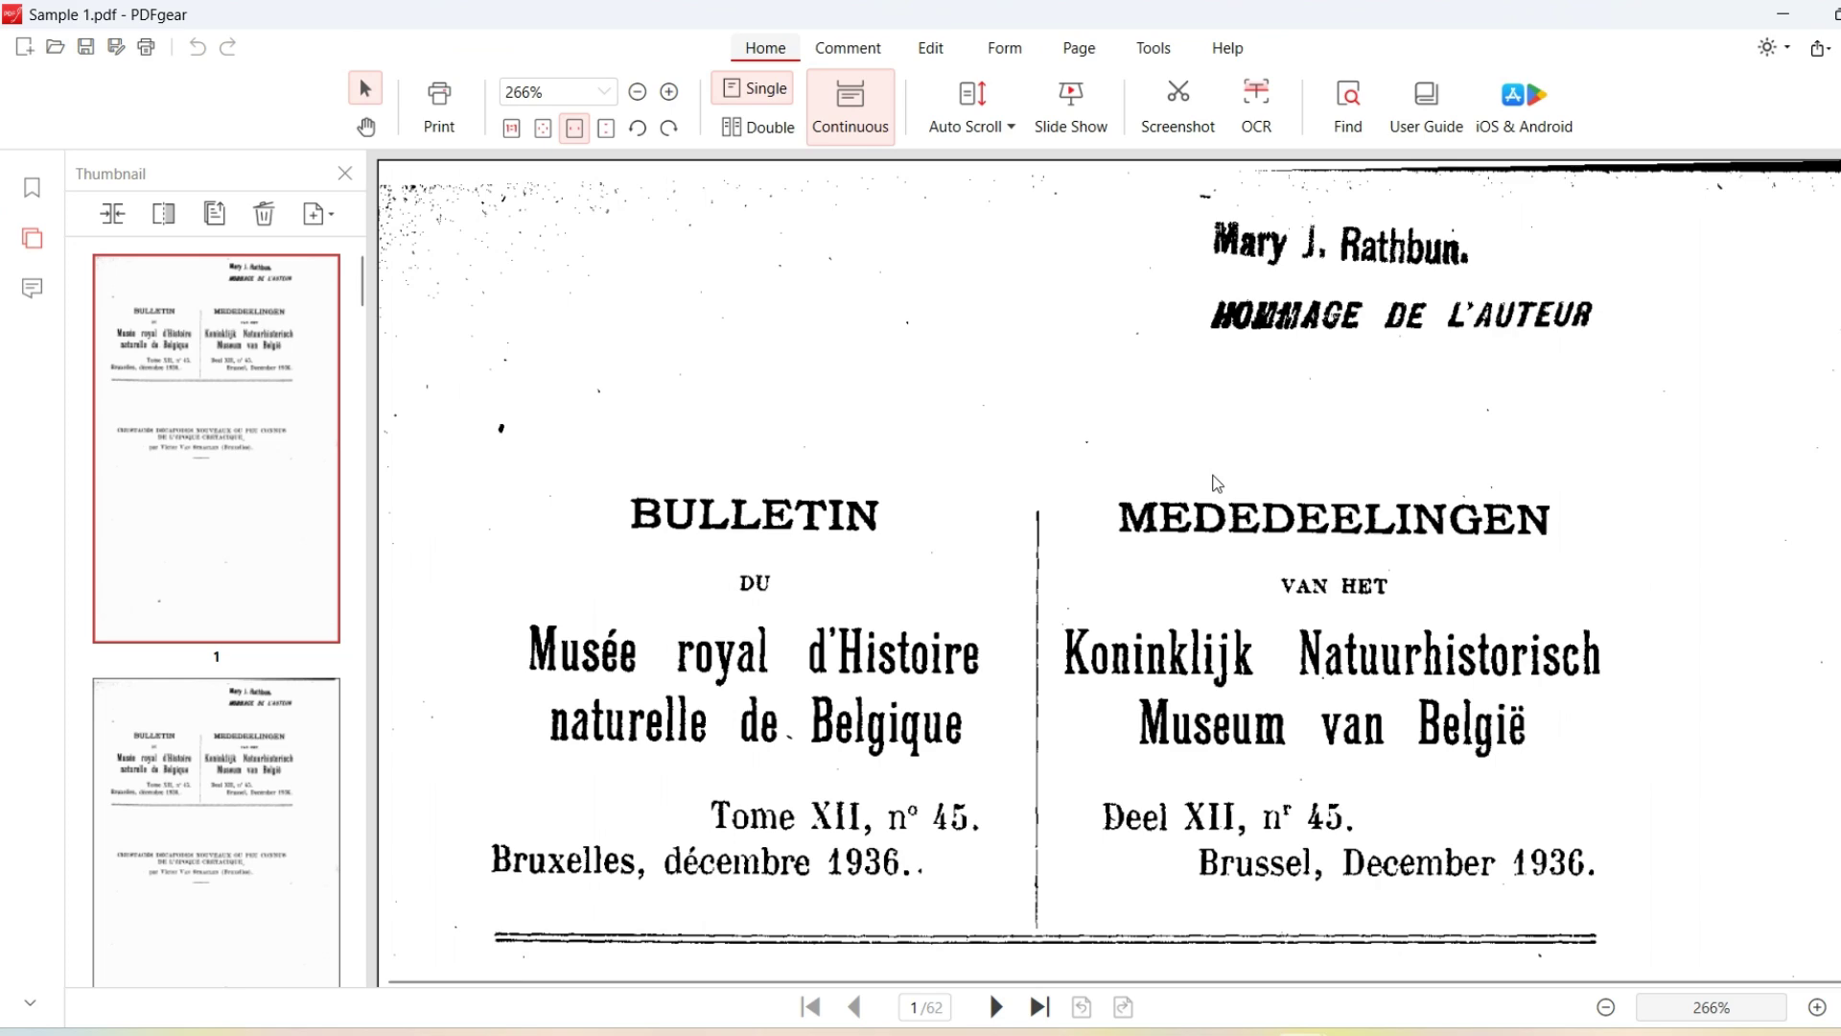
# - Start adding page numbers from the Edit tools' Page Number menu
pyautogui.click(930, 47)
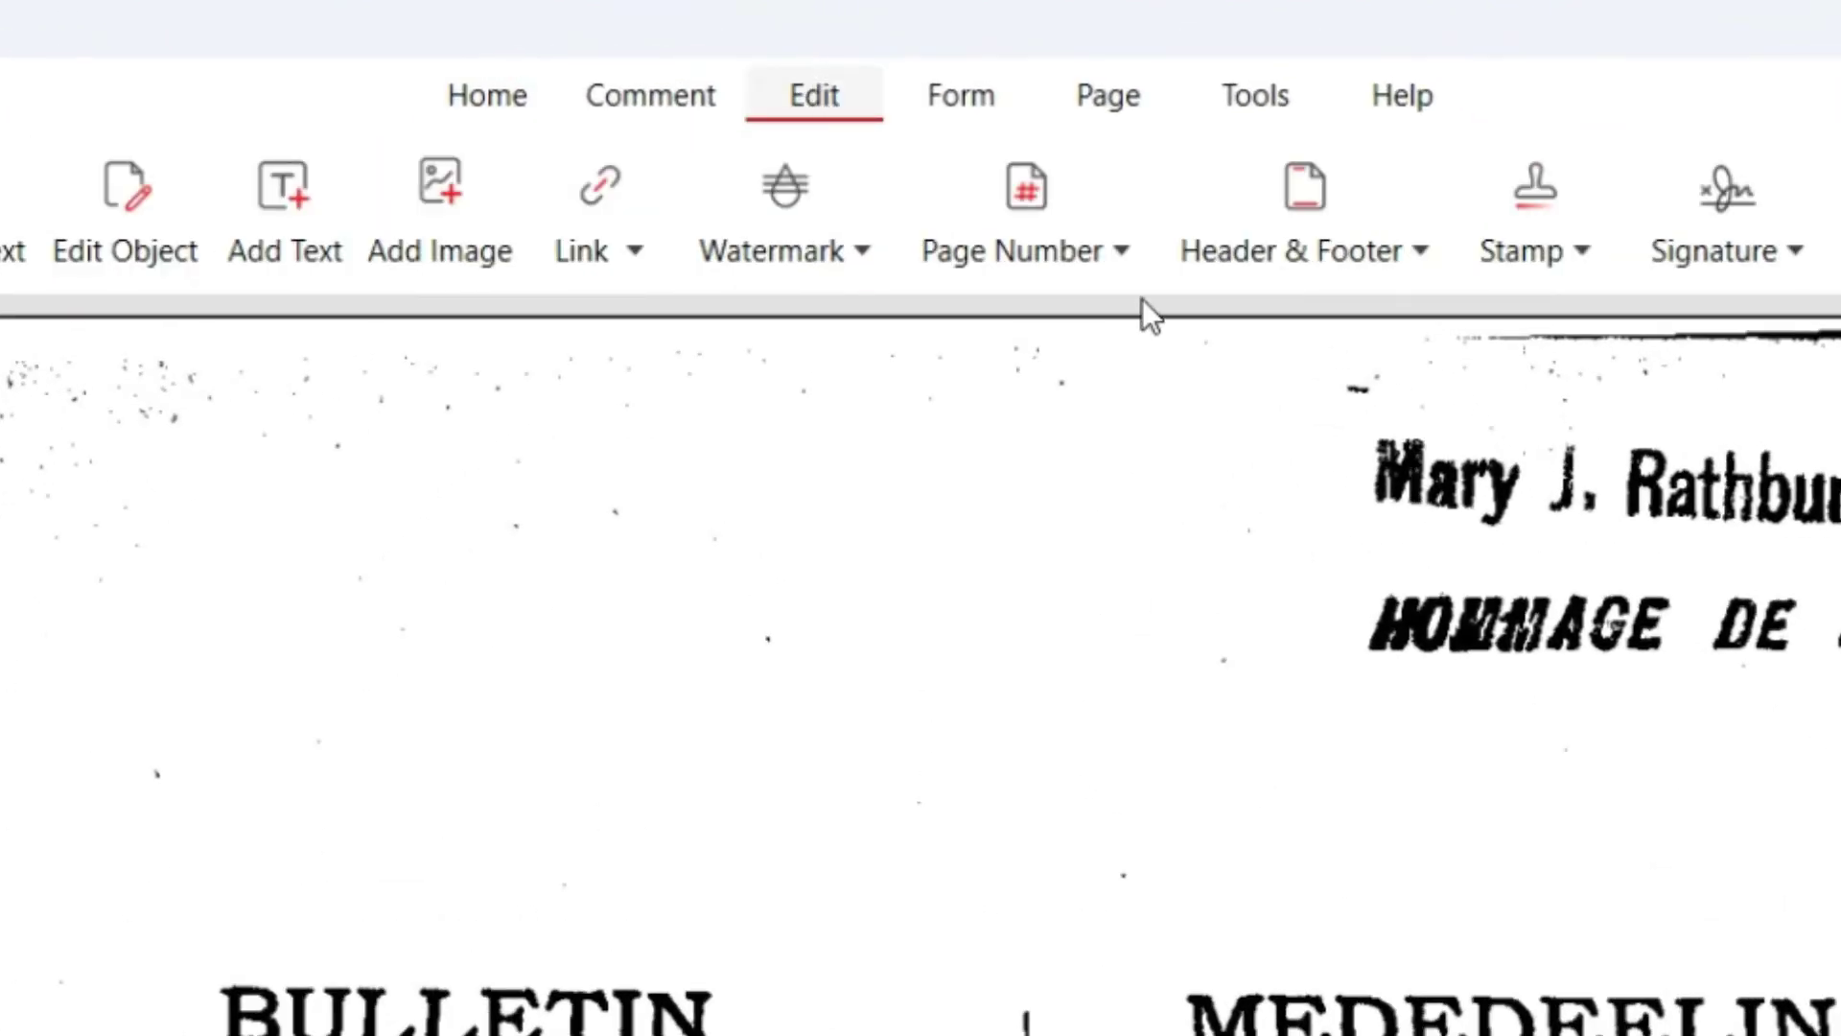
pyautogui.click(1120, 251)
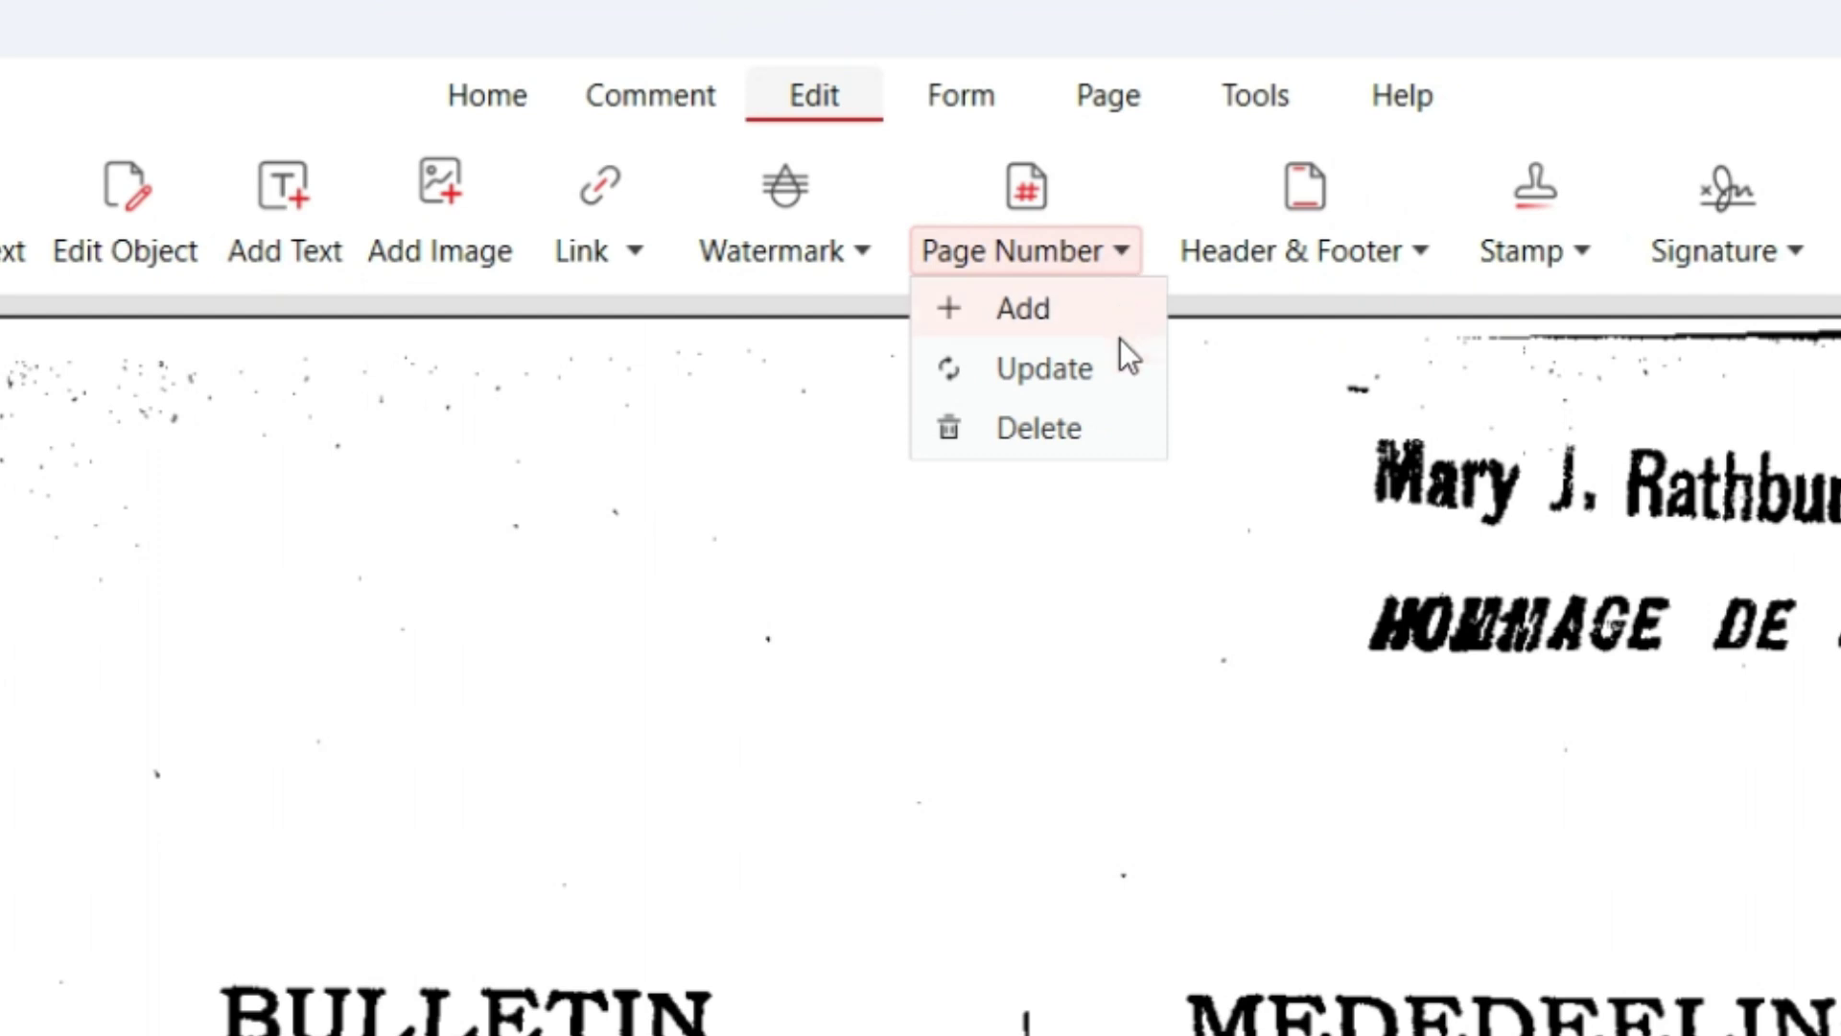
pyautogui.click(1049, 322)
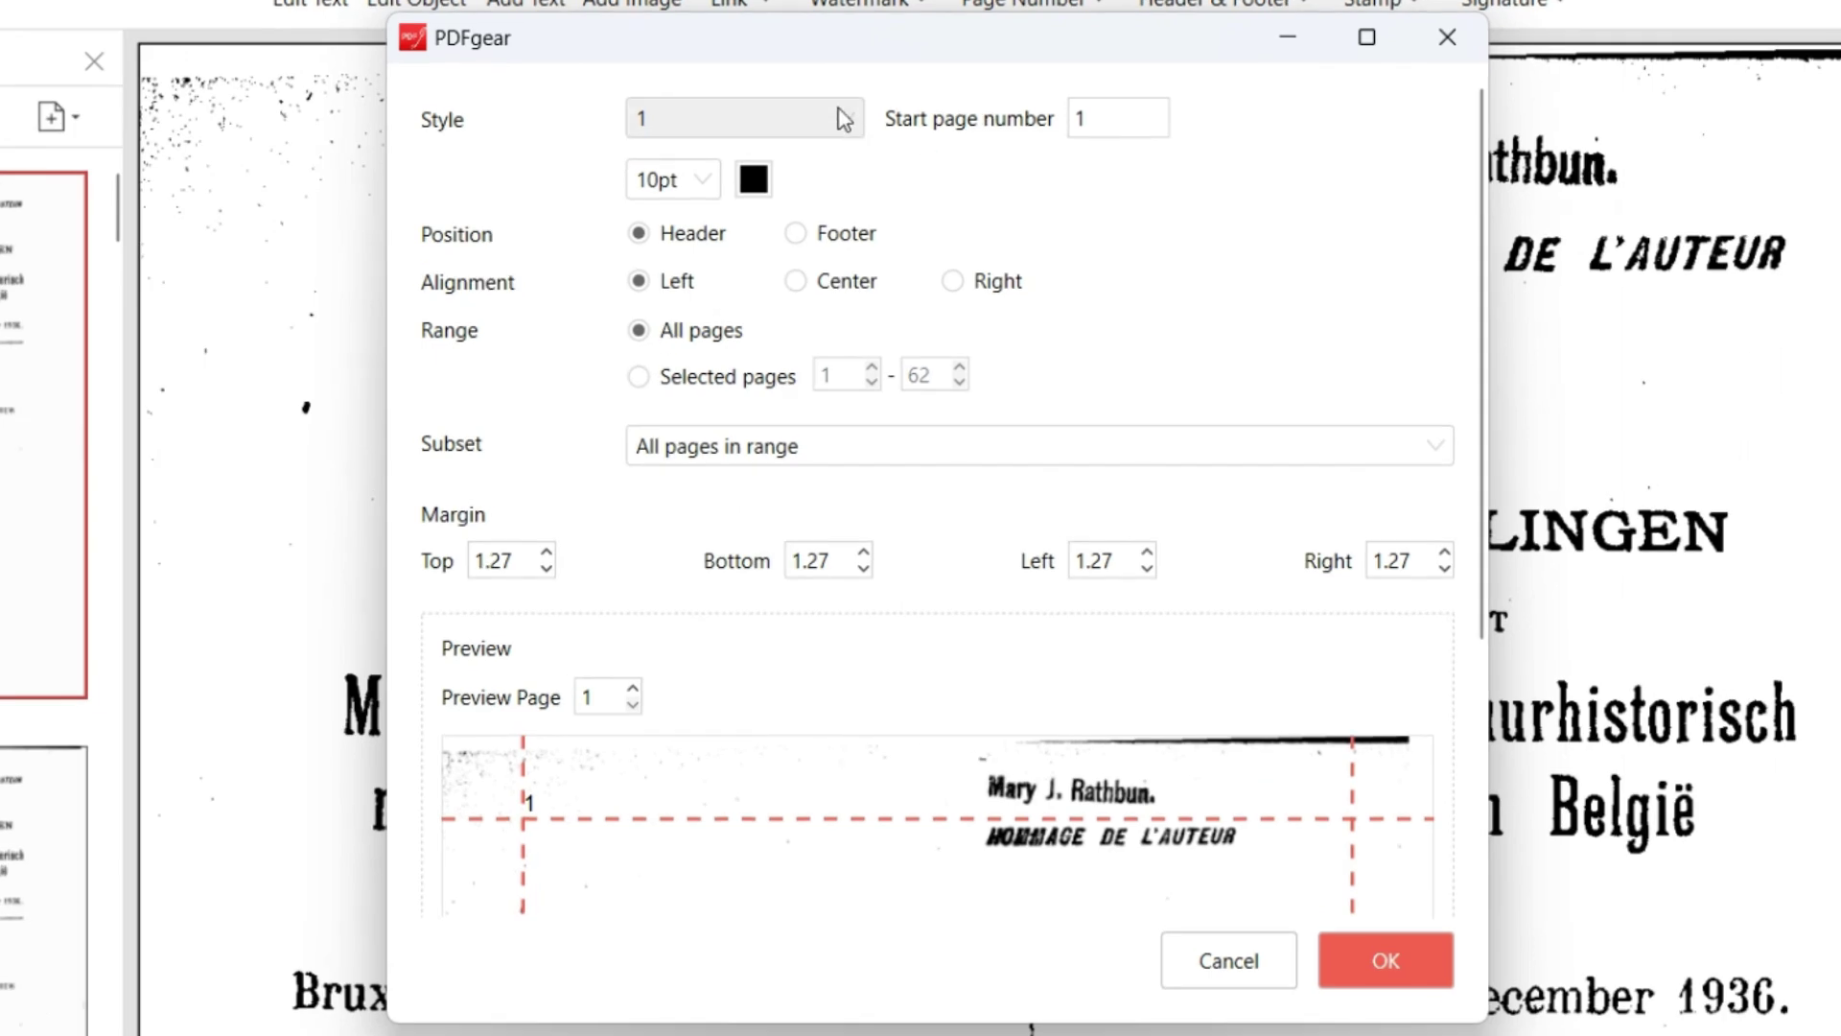
# - Set the page number style to 'Page 1', font size 14pt and colour dark blue
pyautogui.click(838, 115)
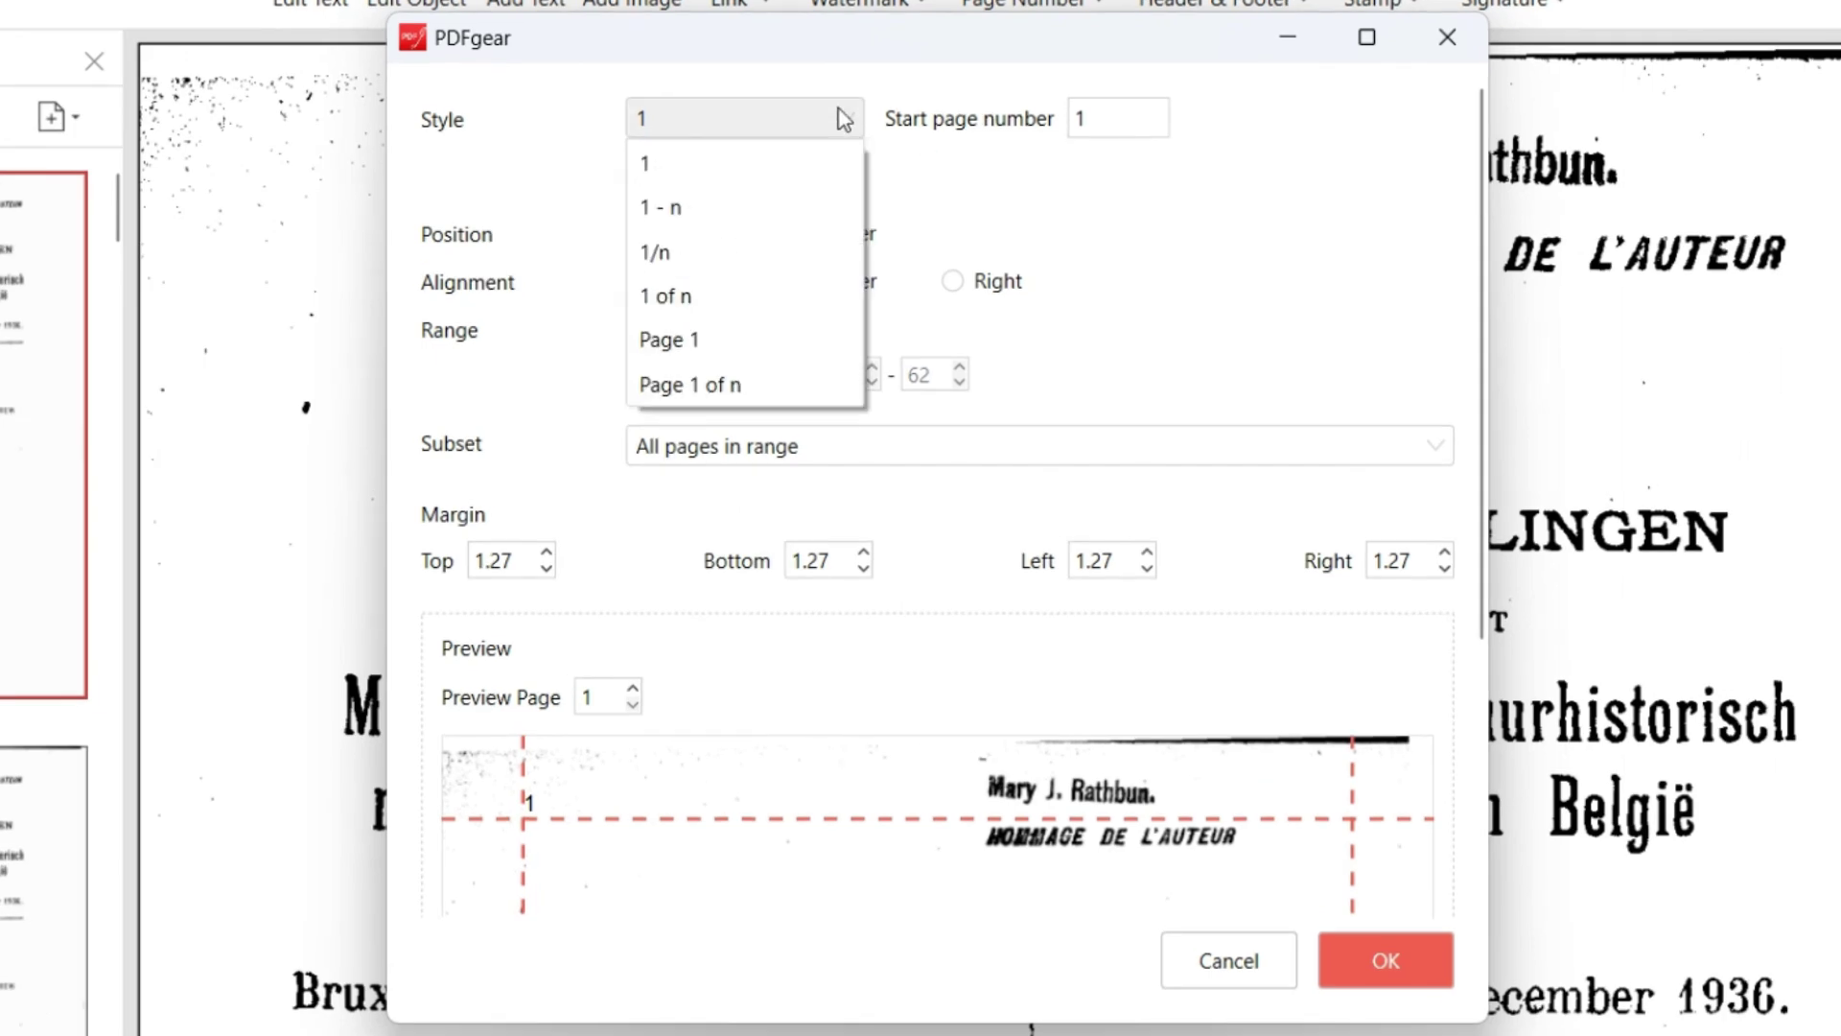
pyautogui.click(801, 356)
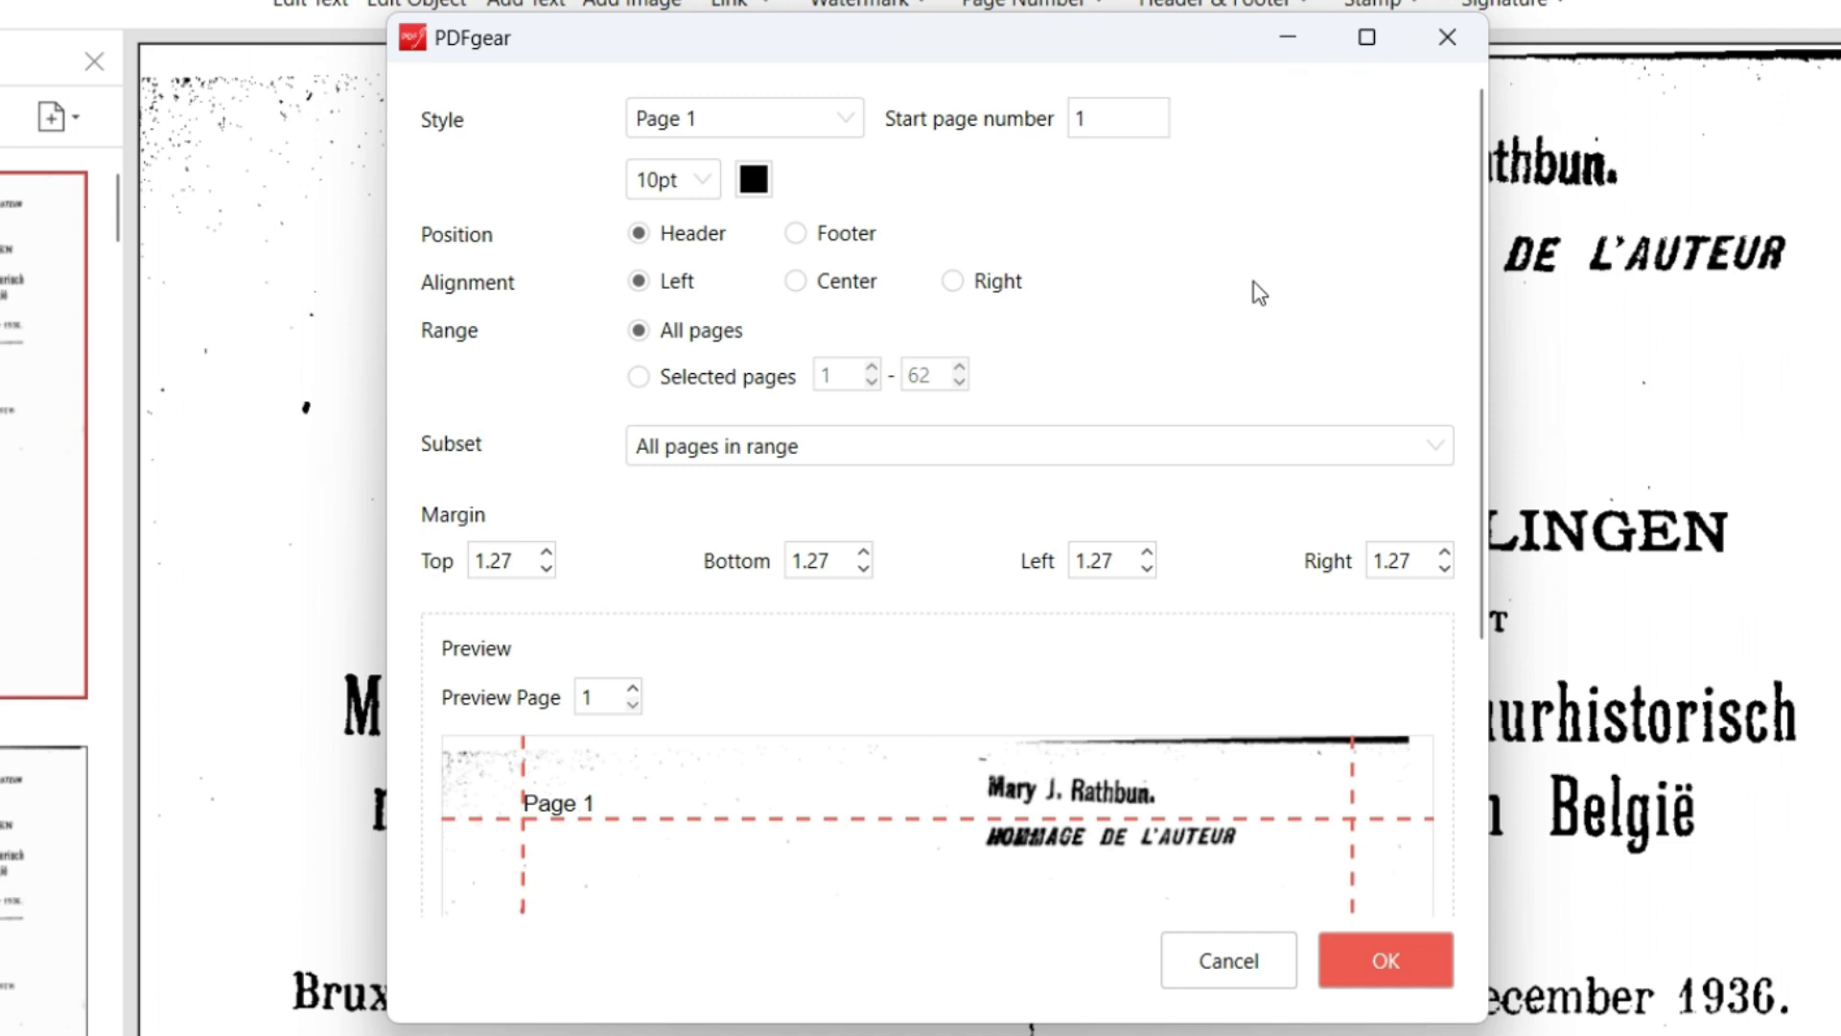
pyautogui.click(702, 178)
pyautogui.click(684, 363)
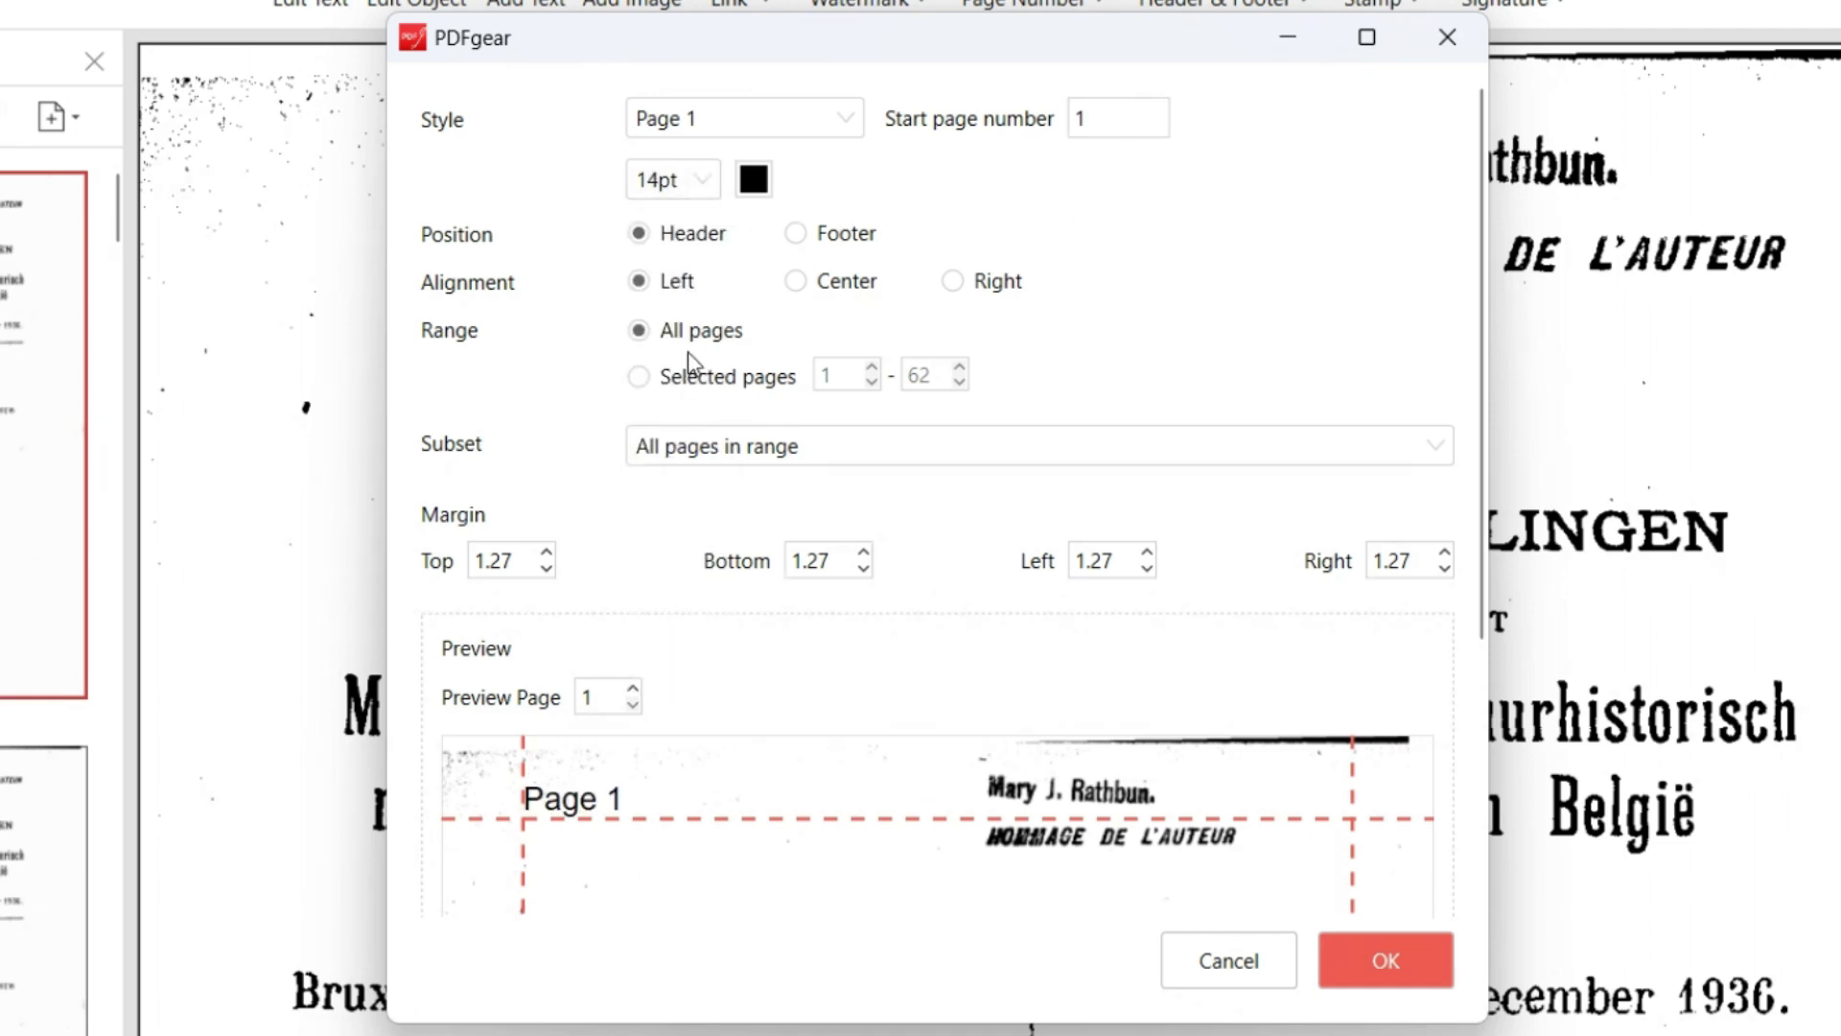
pyautogui.click(758, 187)
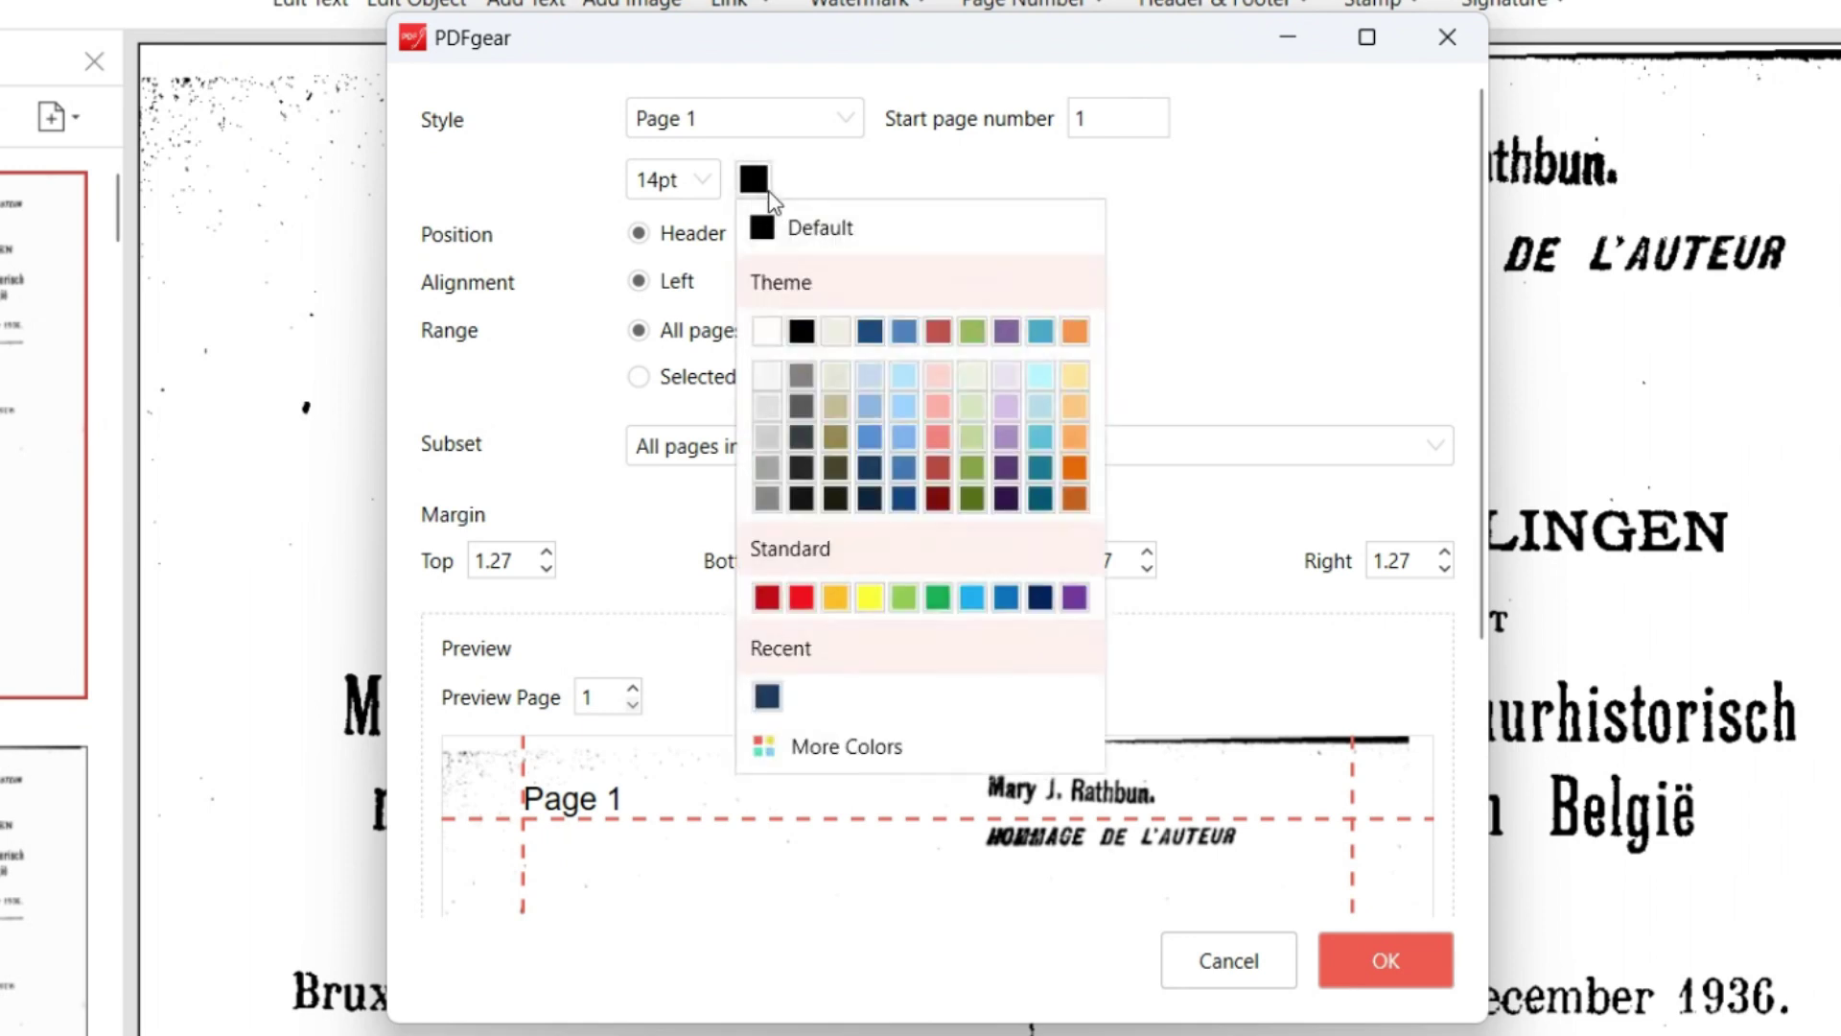
pyautogui.click(902, 500)
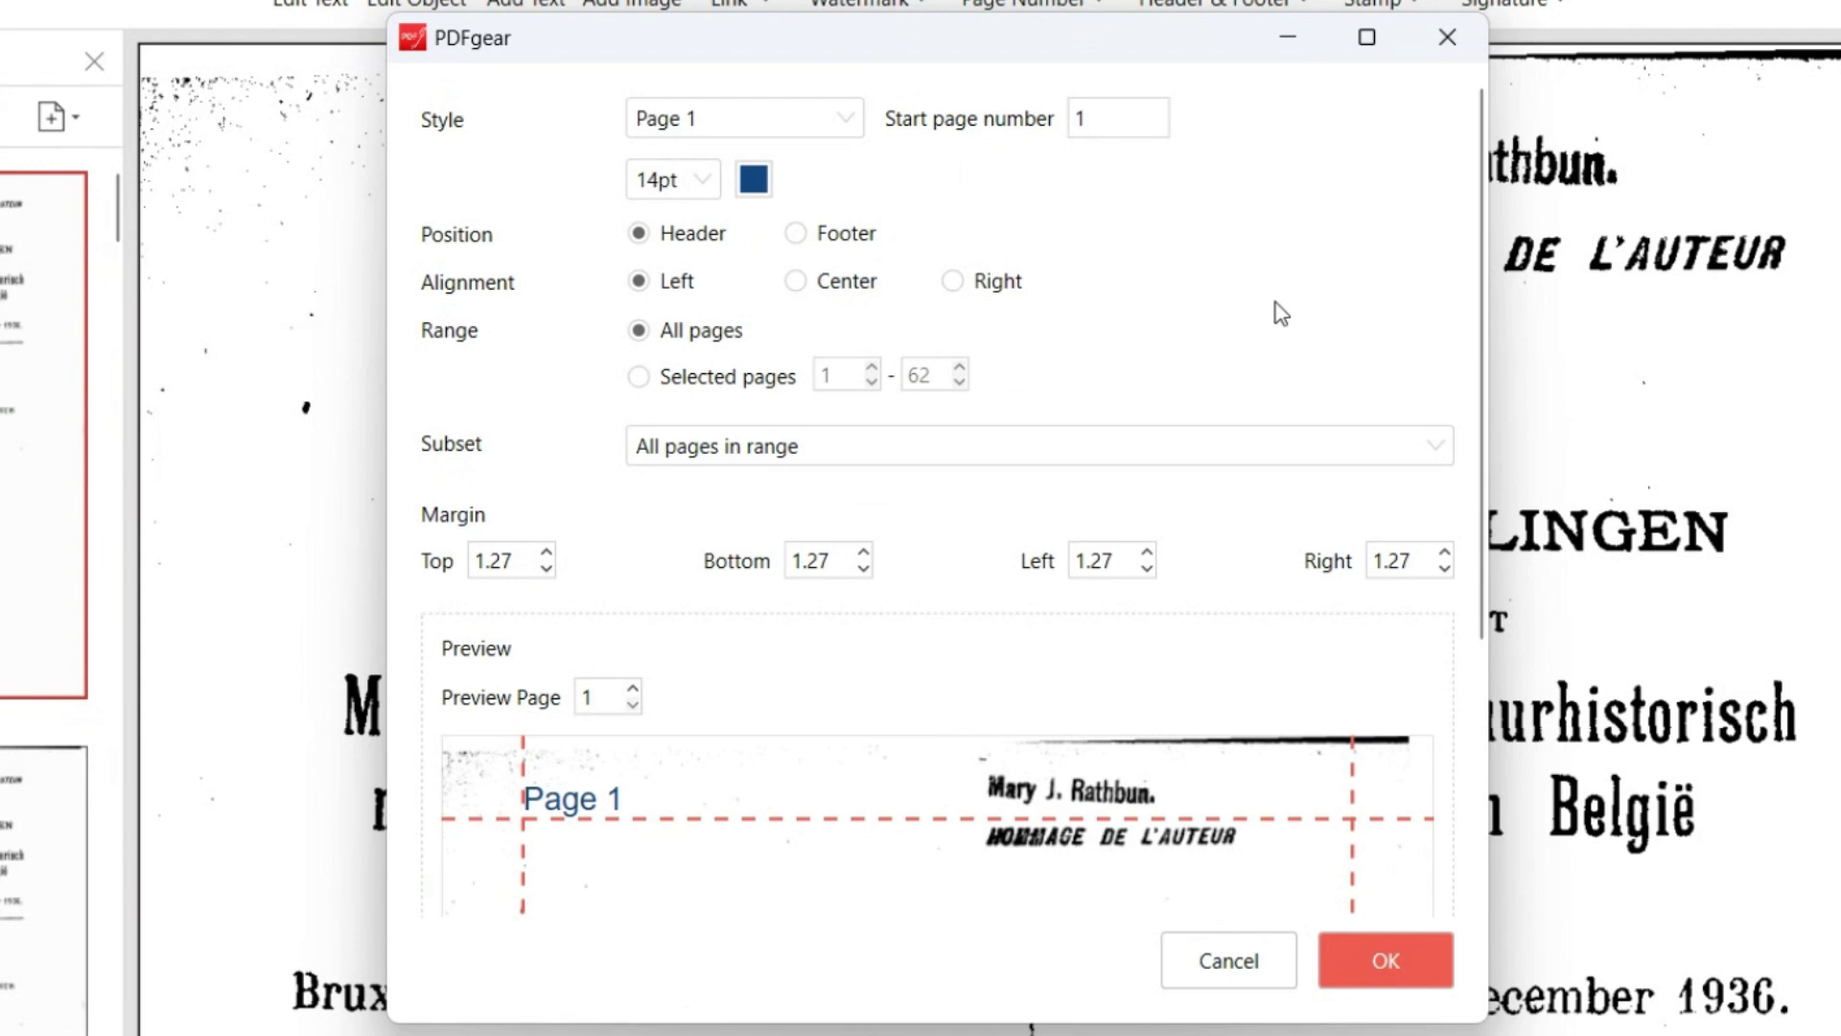
pyautogui.scroll(-3, 848, 863)
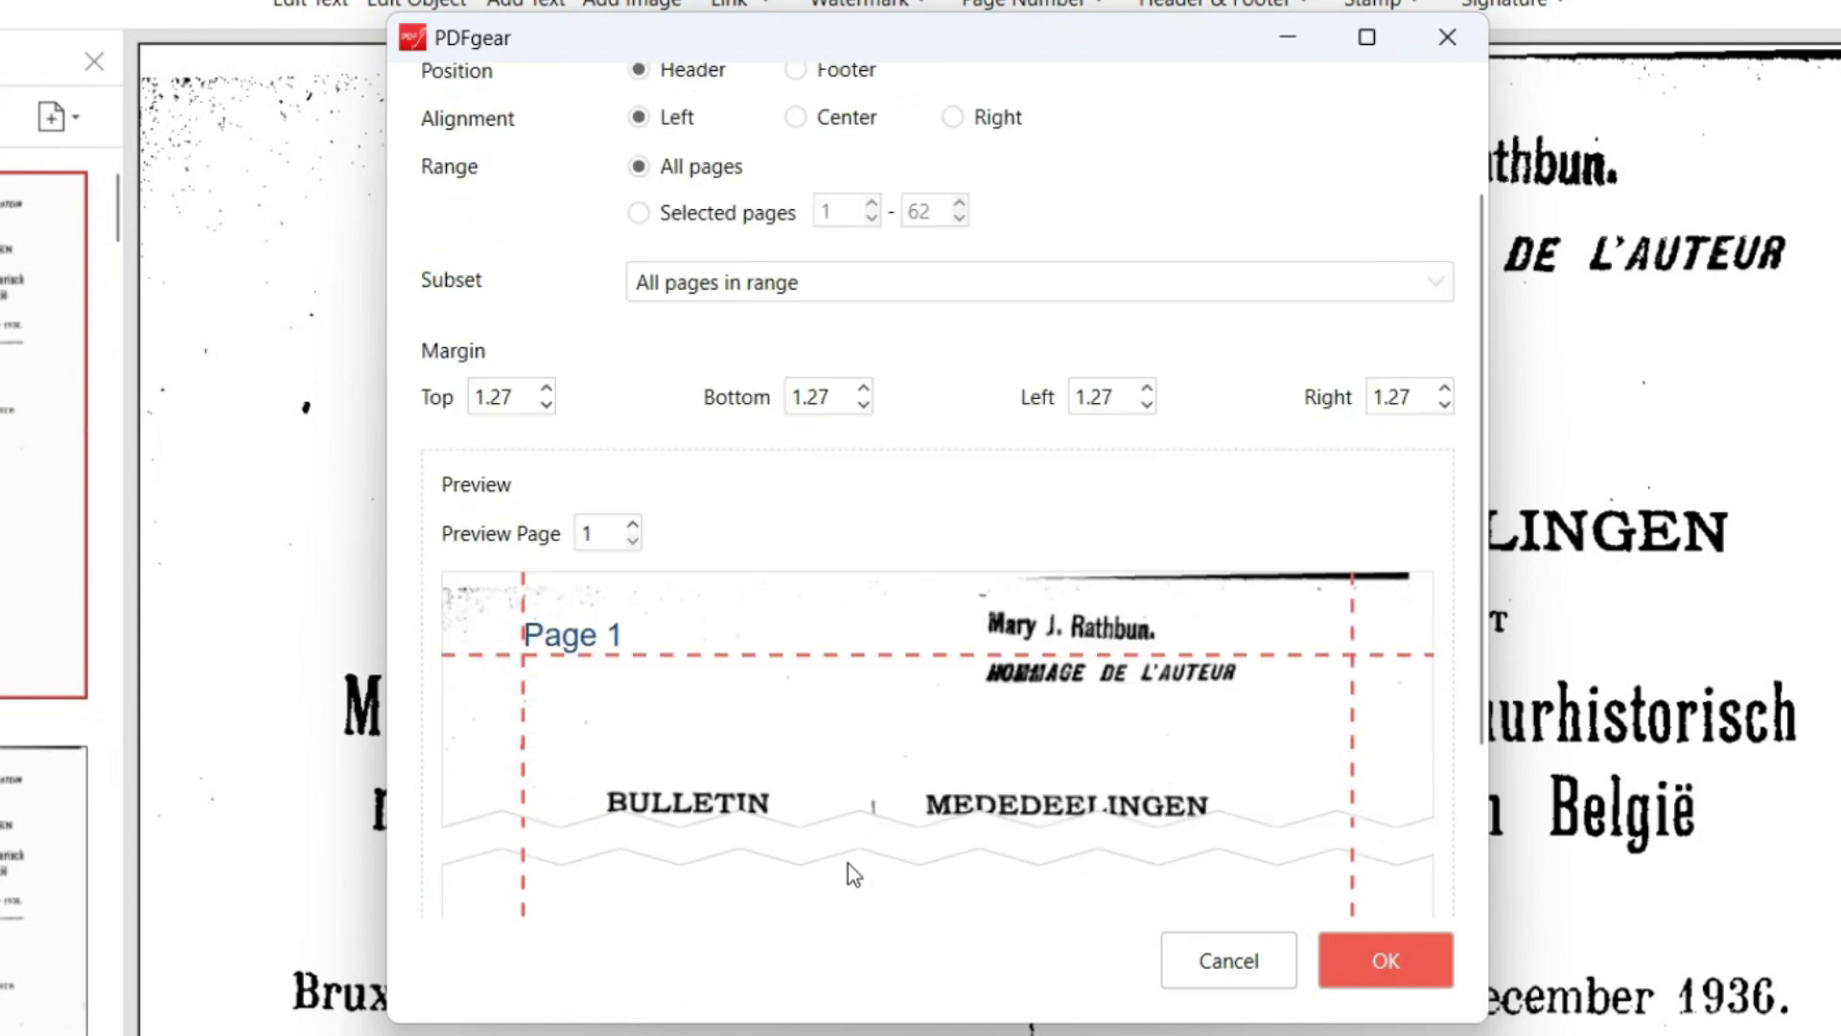
pyautogui.scroll(3, 911, 644)
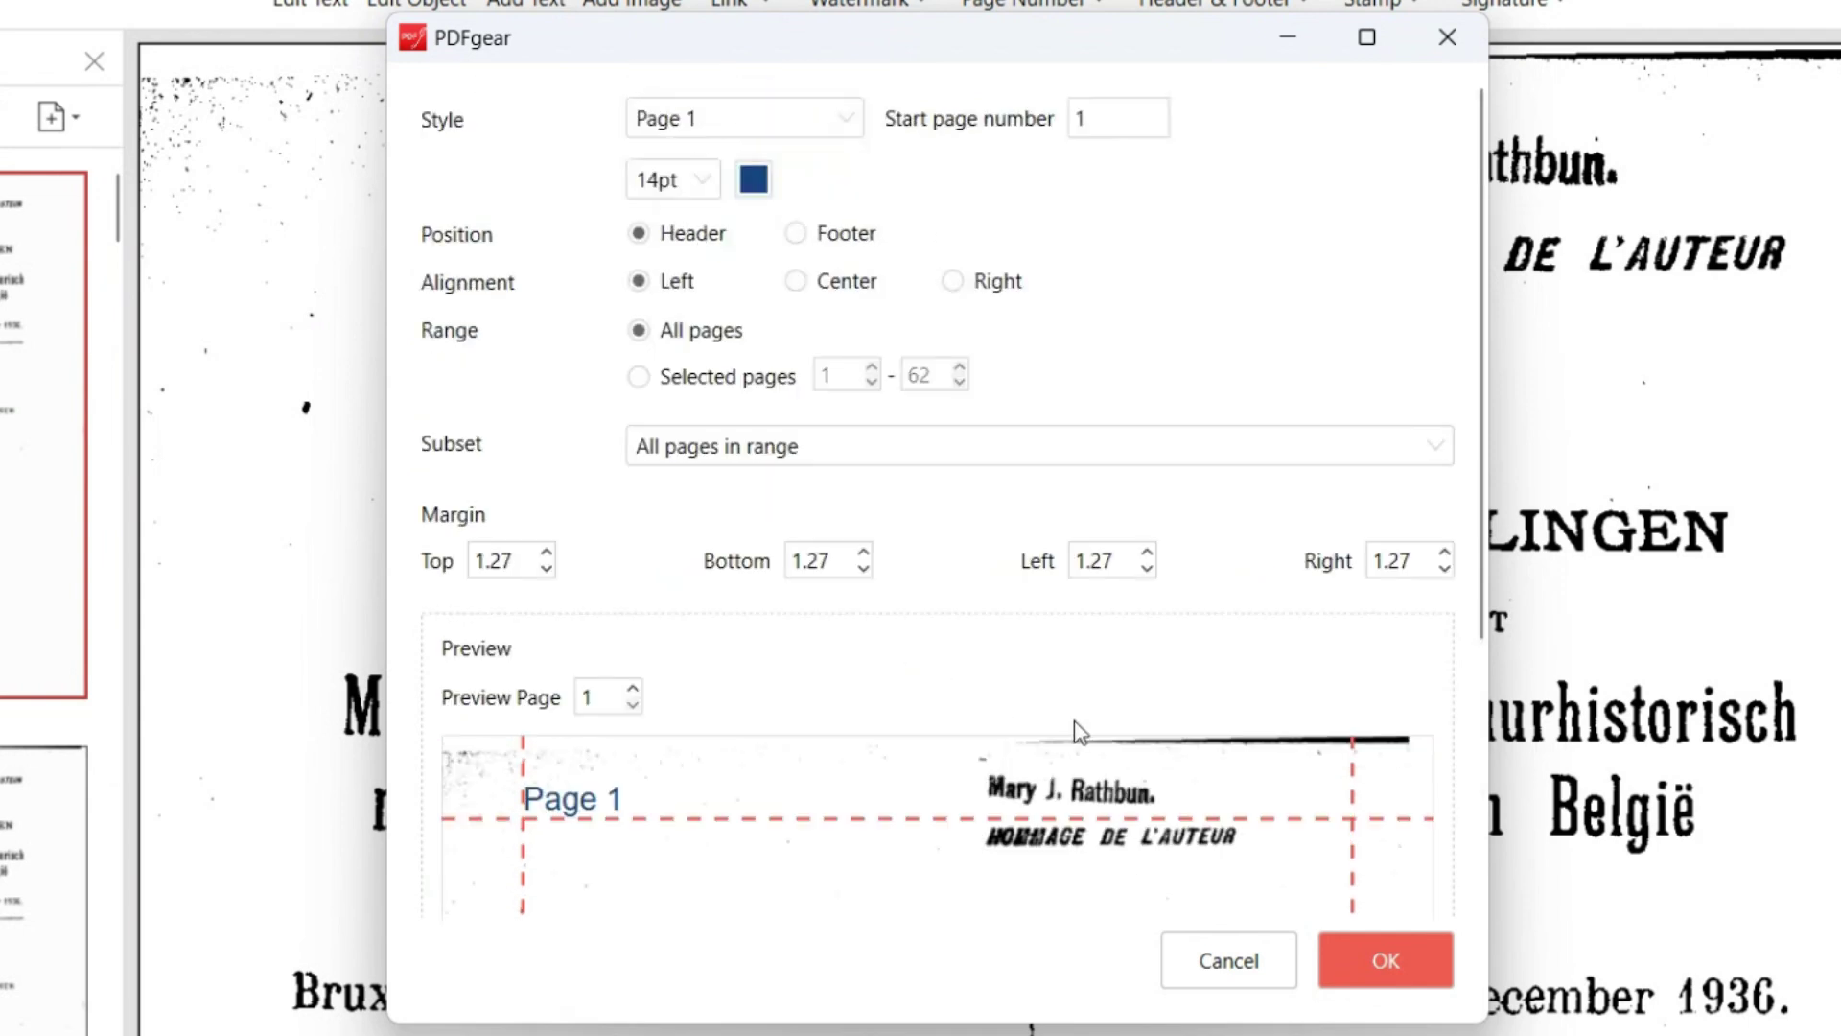
# - Try footer, centre and right placements, settle on header left, and choose a selected page range
pyautogui.click(796, 234)
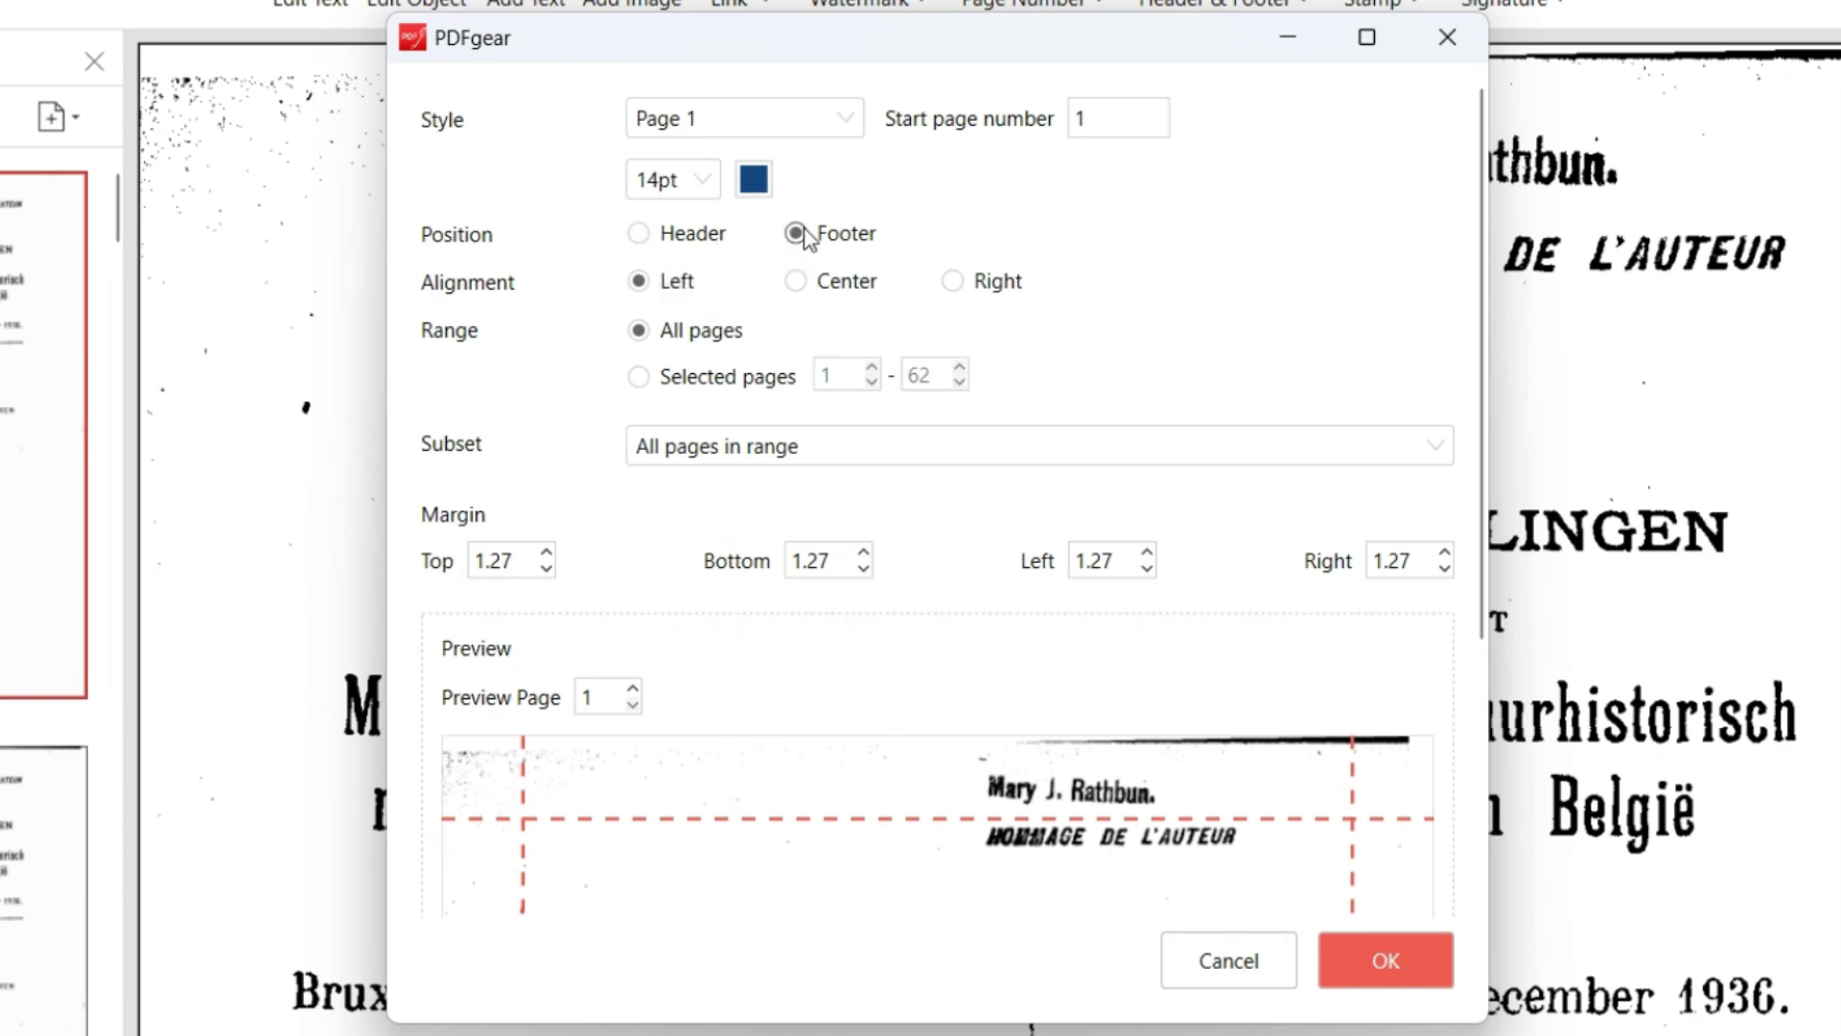
pyautogui.click(639, 234)
pyautogui.click(798, 284)
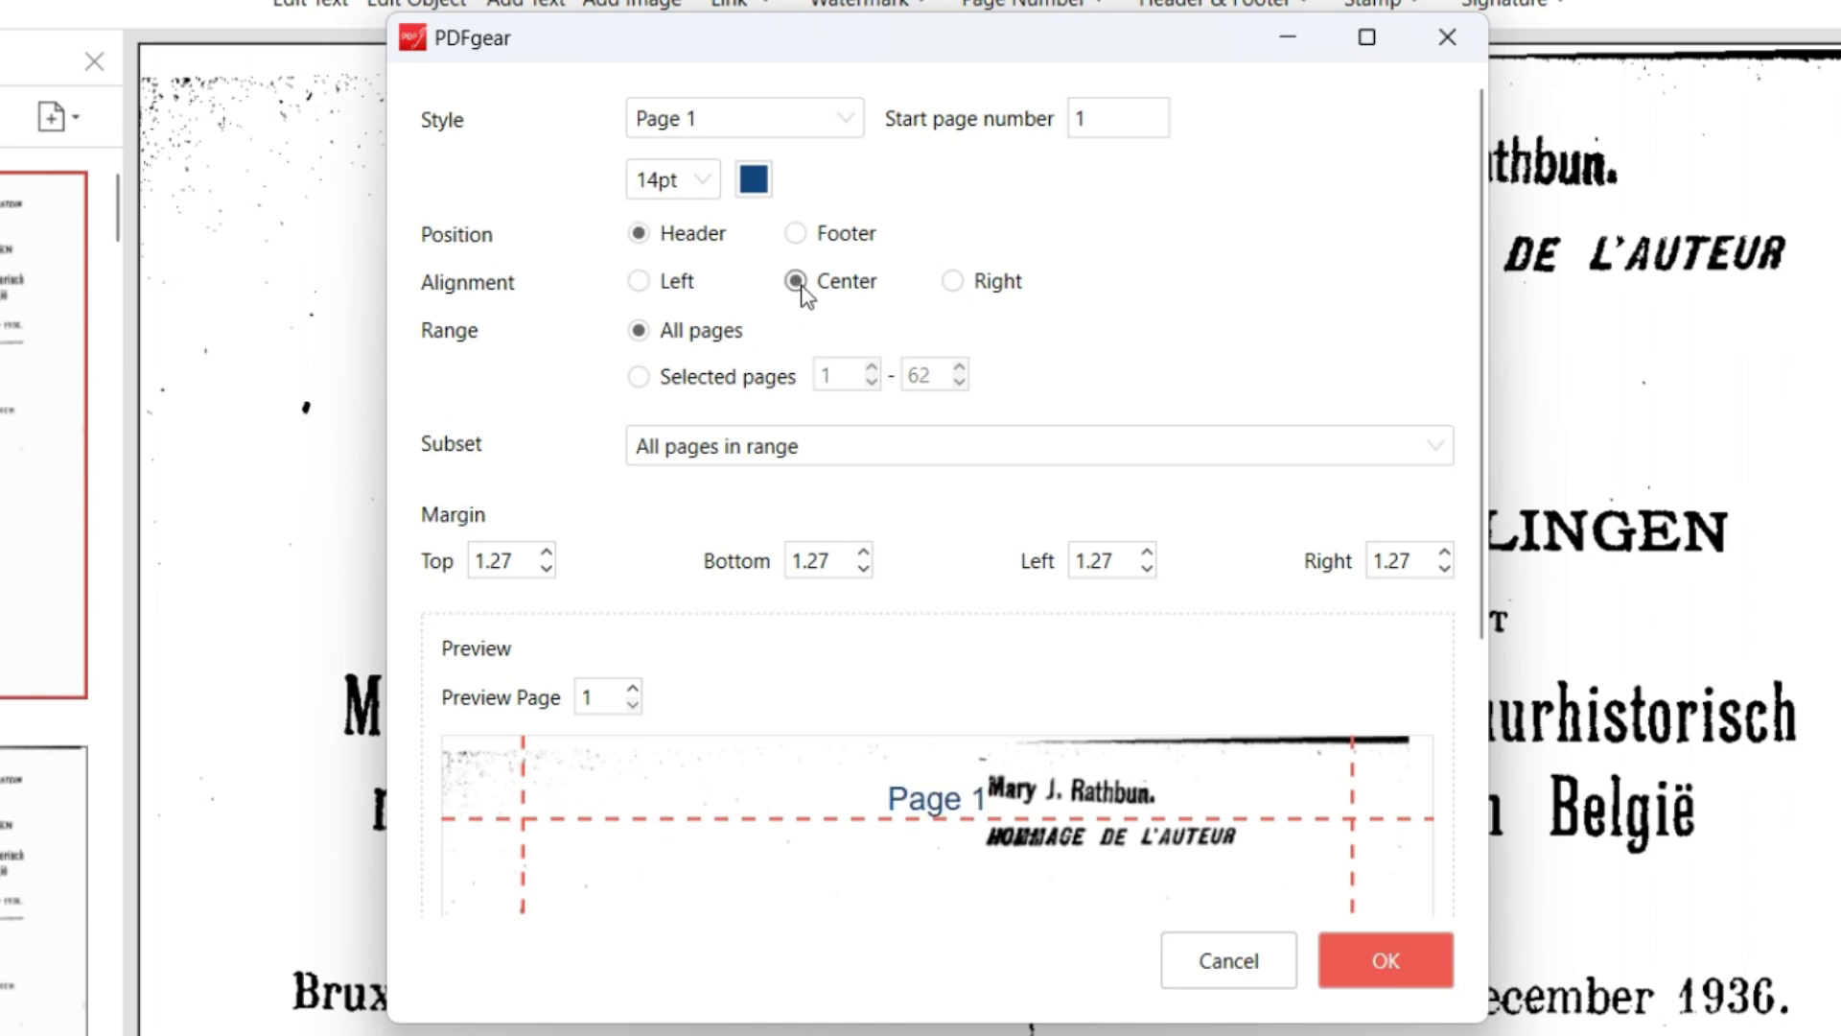
pyautogui.click(954, 281)
pyautogui.click(639, 281)
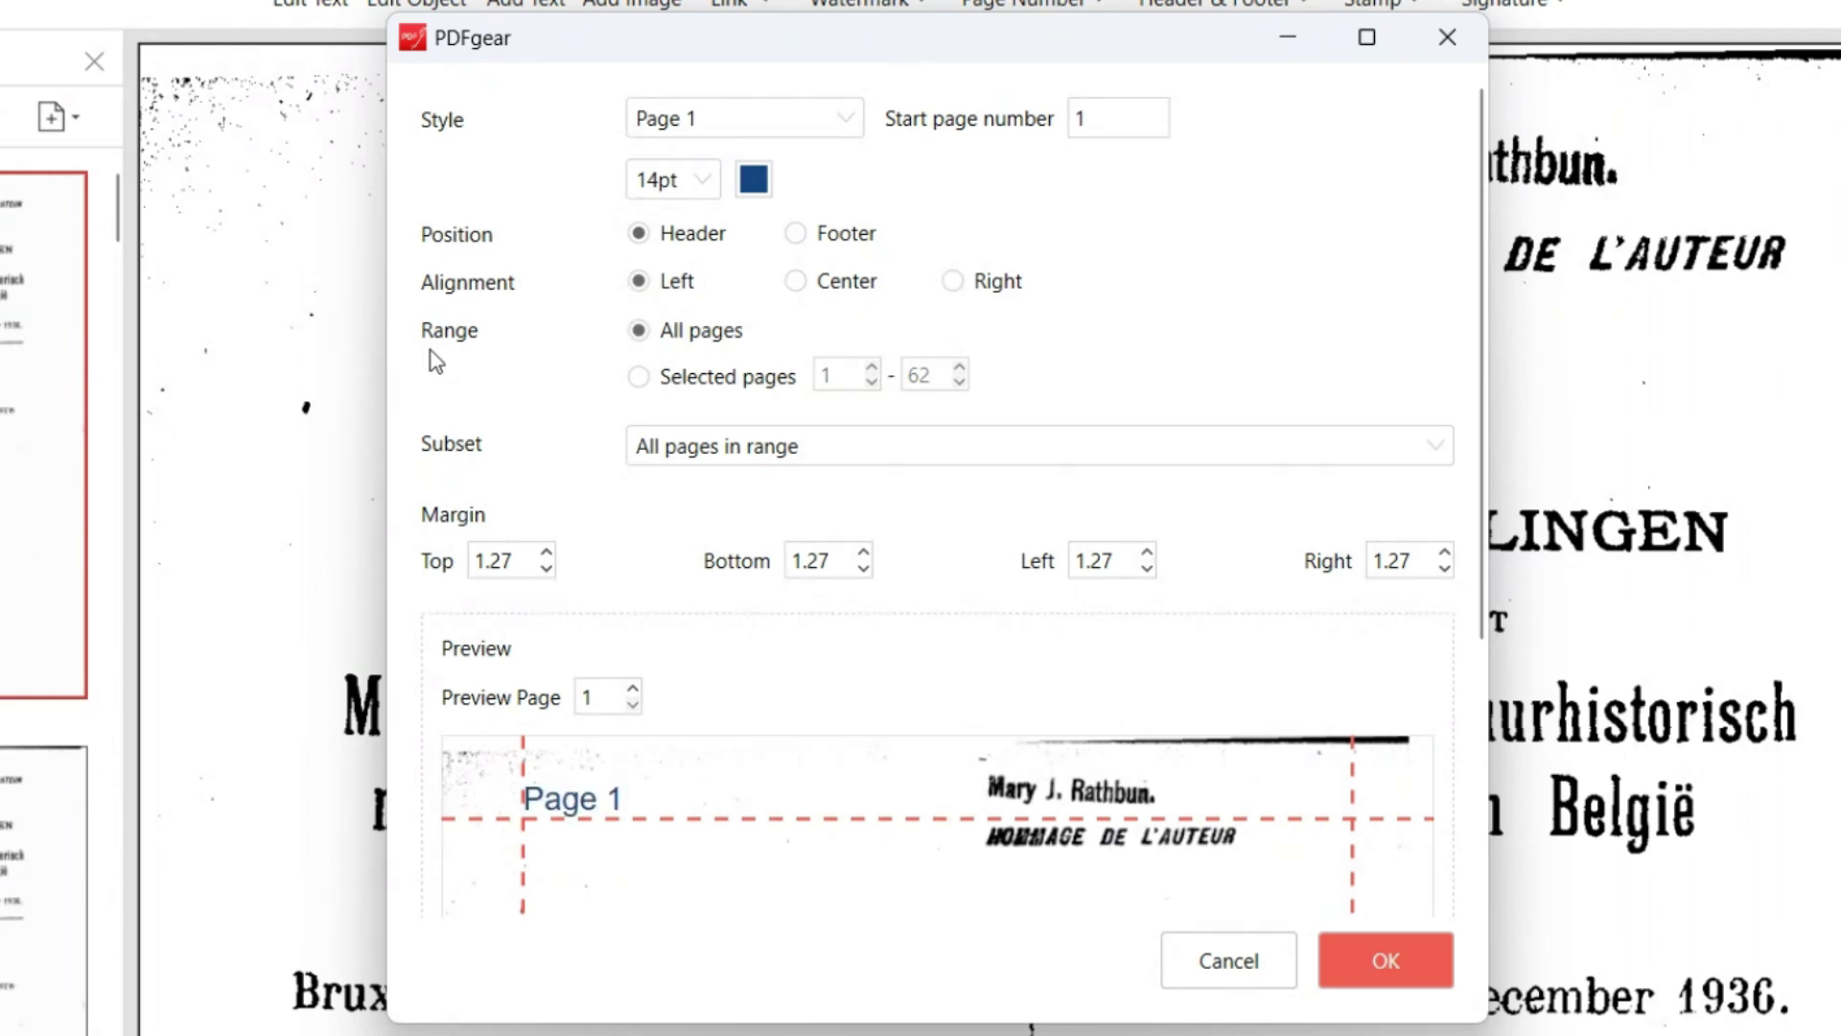
pyautogui.click(638, 379)
pyautogui.moveTo(936, 377); pyautogui.dragTo(909, 382)
# - Set the range end page to 10 and number only odd pages
pyautogui.write('10')
pyautogui.click(871, 445)
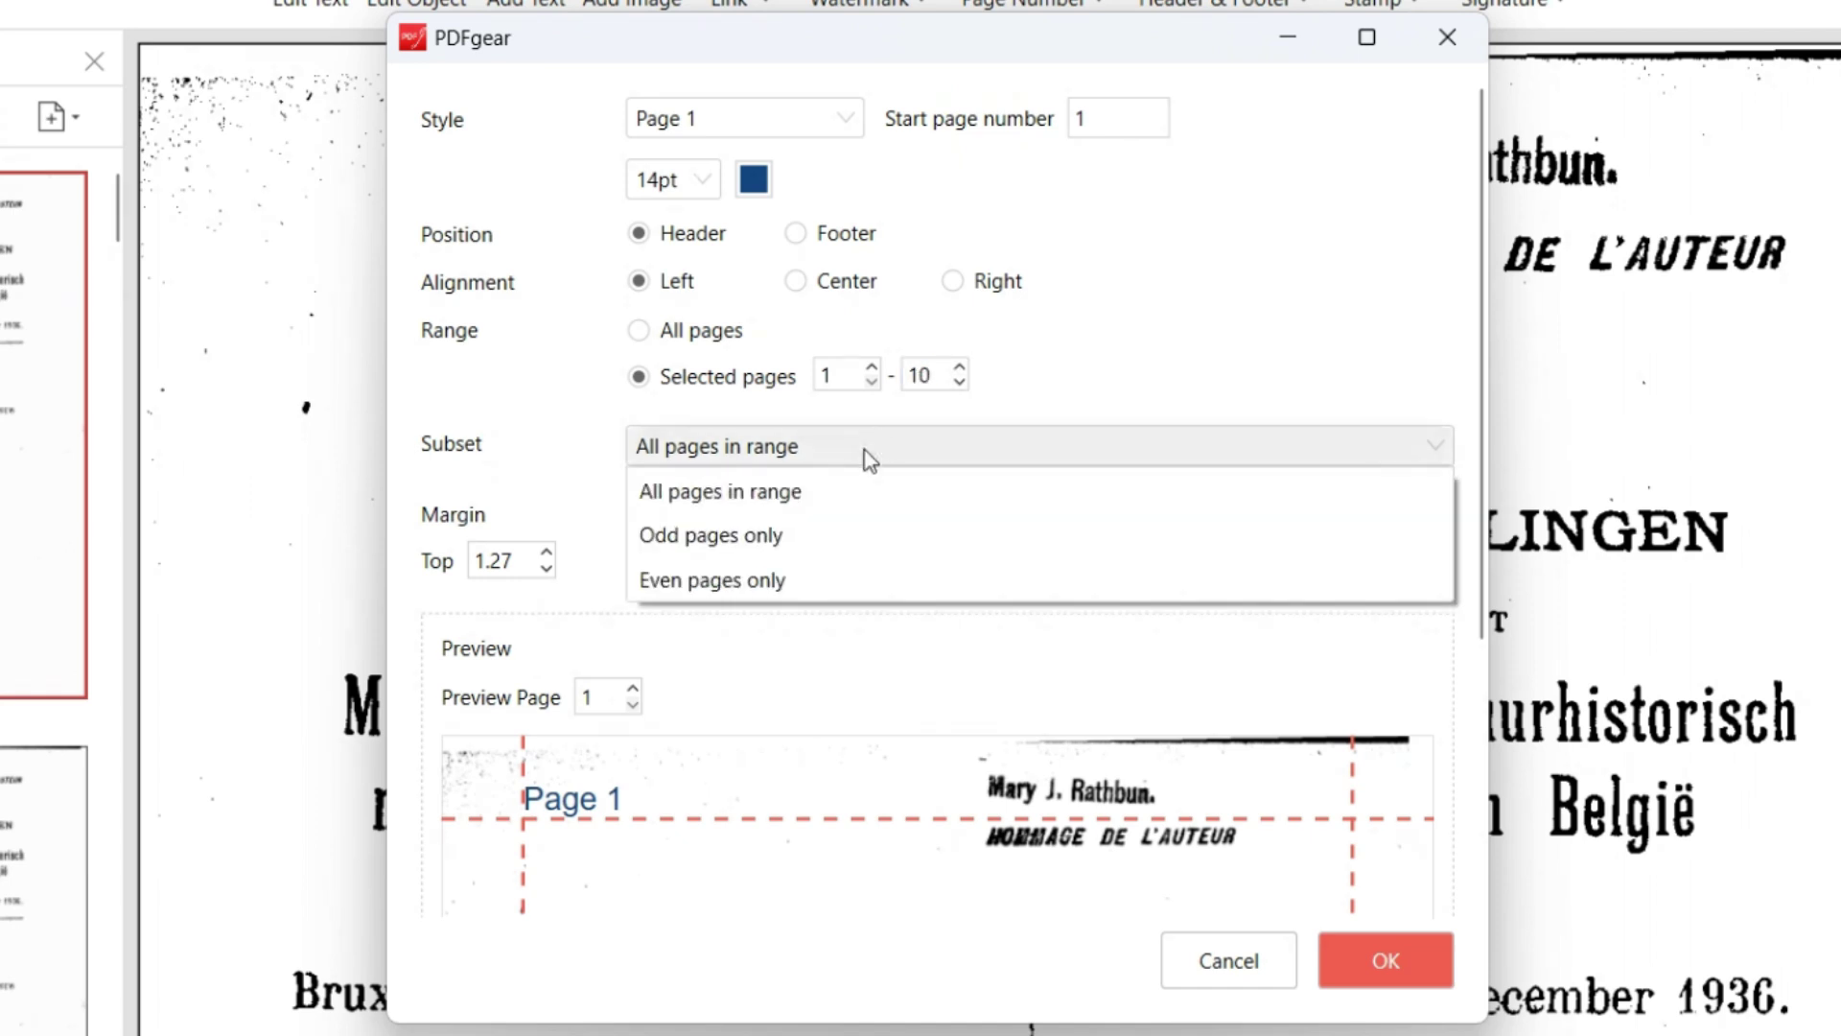
pyautogui.click(819, 545)
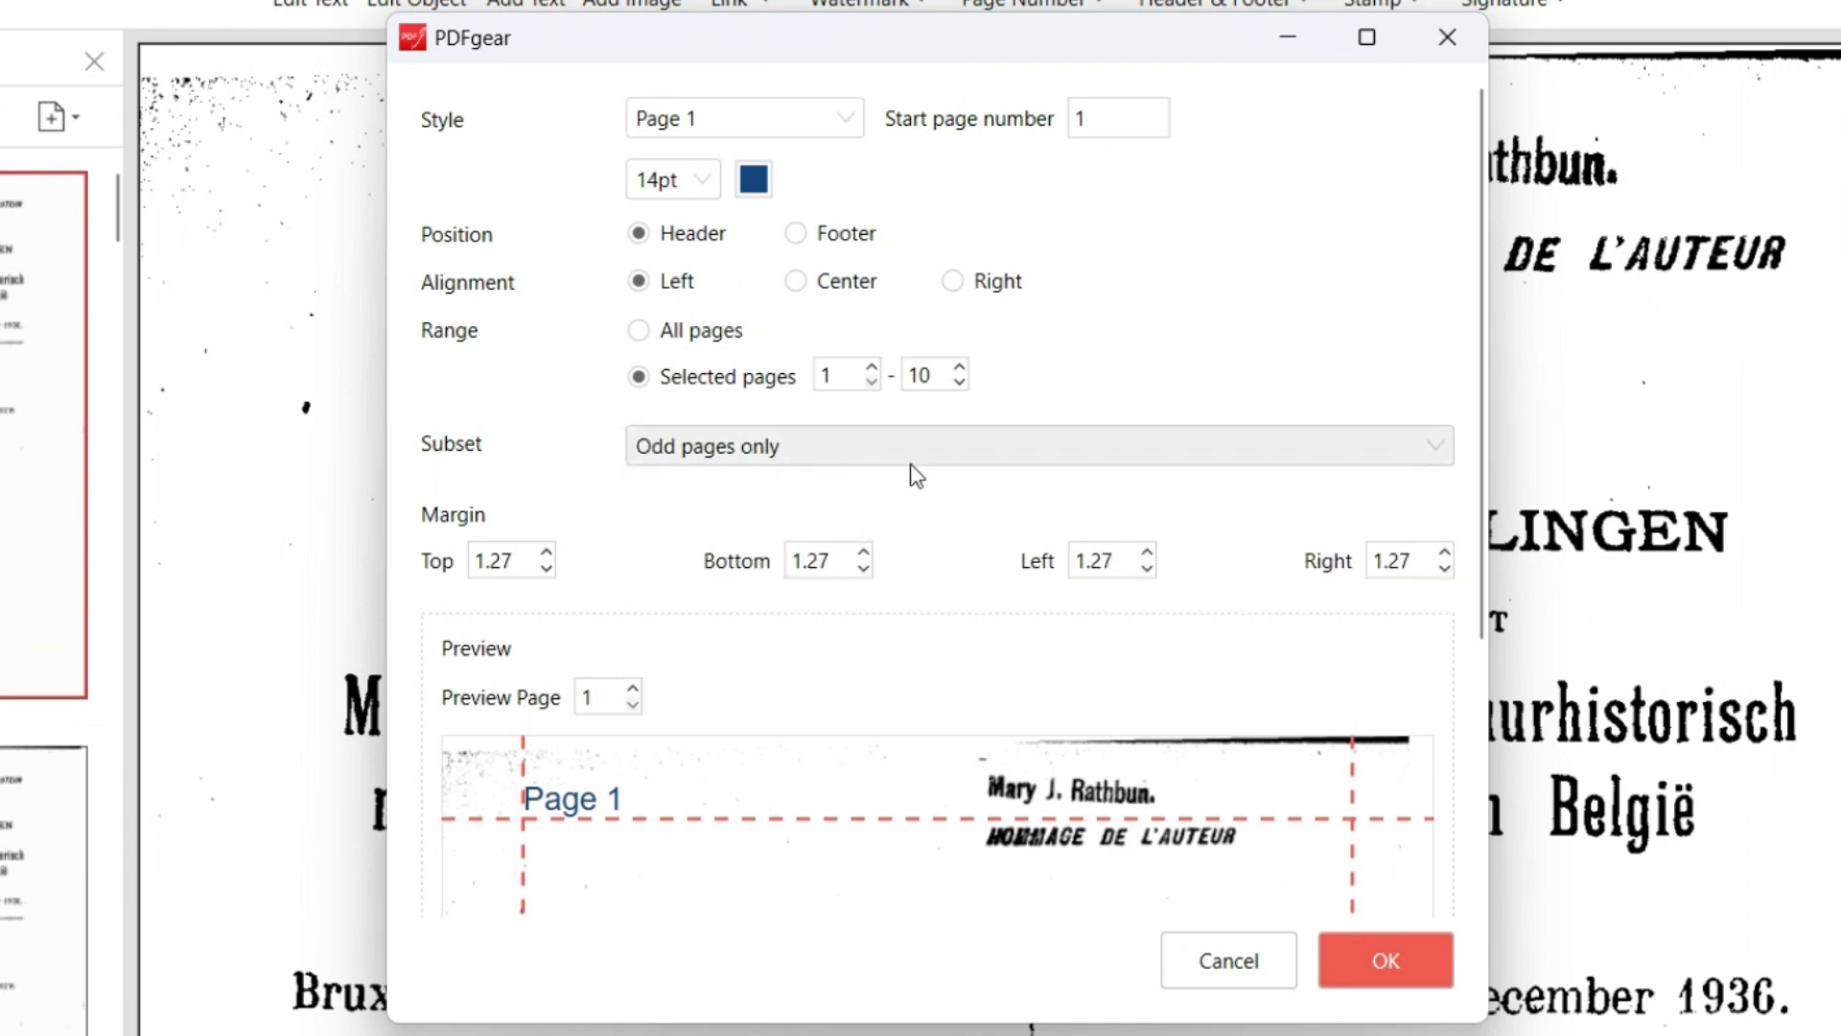
# - Set the top and bottom margins to 1.00
pyautogui.click(521, 568)
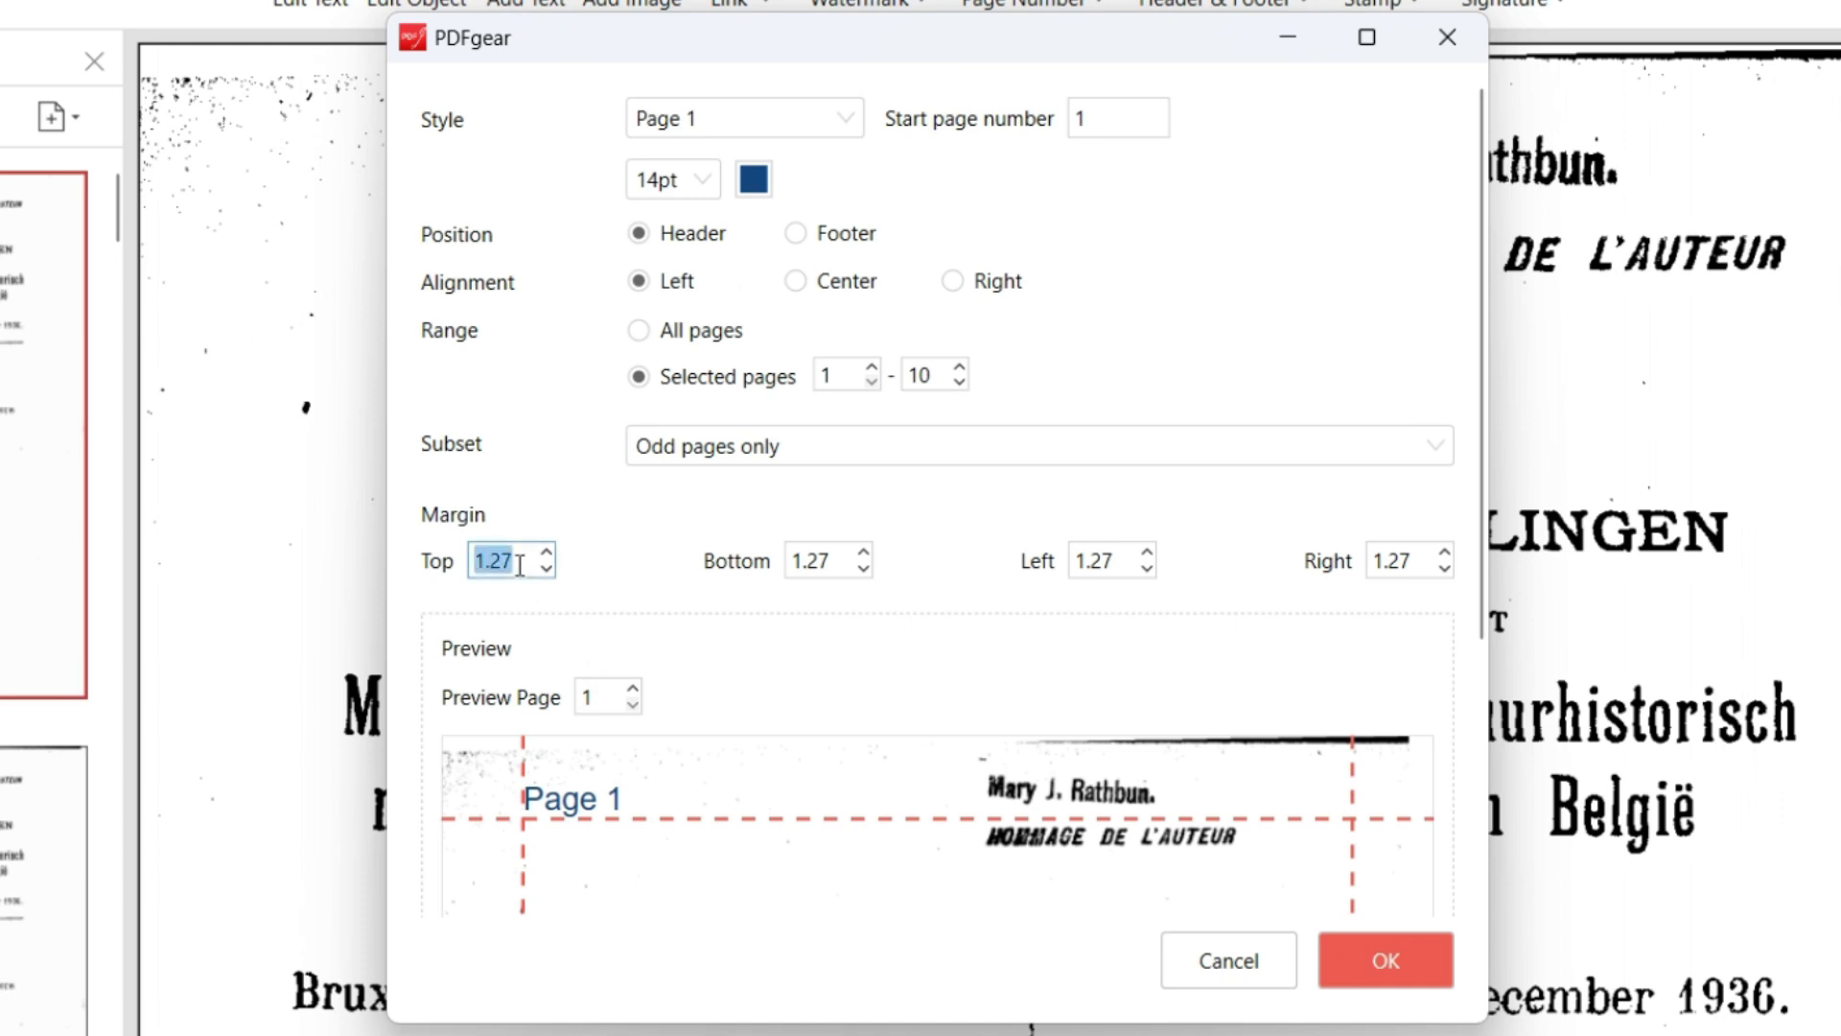
pyautogui.click(521, 559)
pyautogui.press('BackSpace')
pyautogui.press('BackSpace')
pyautogui.write('00')
pyautogui.click(822, 566)
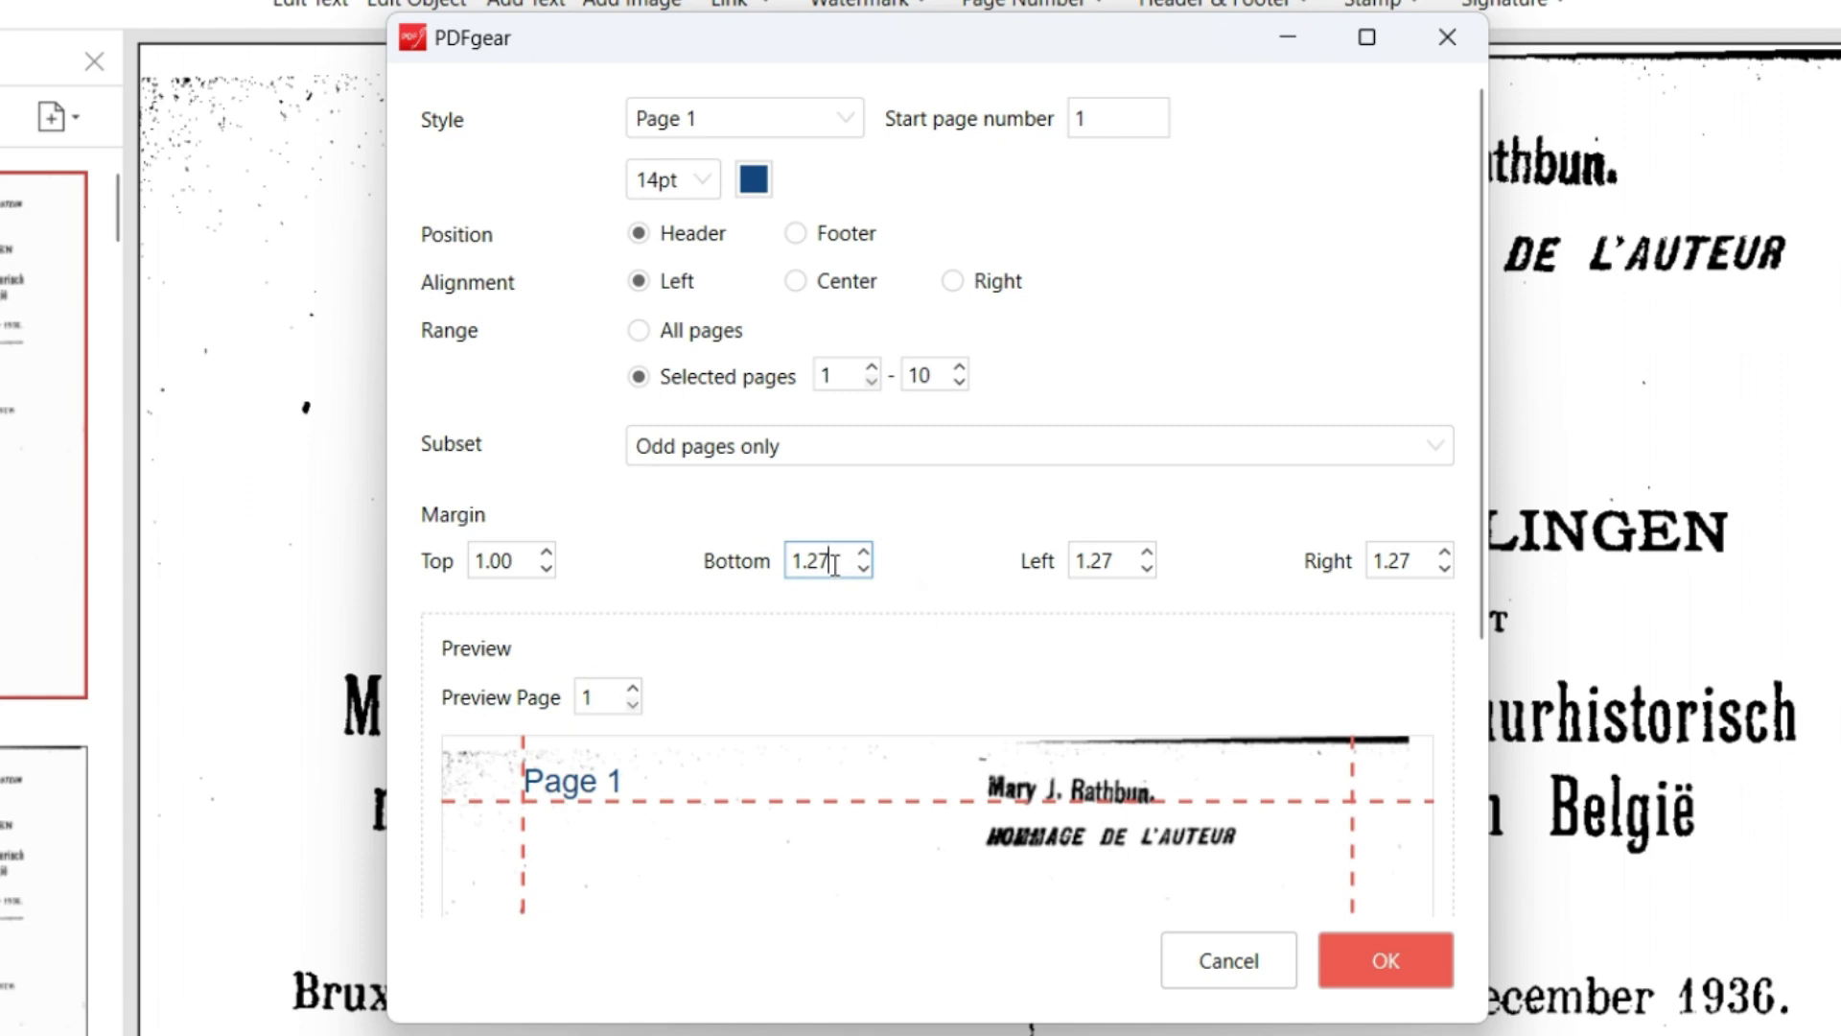
pyautogui.moveTo(834, 563); pyautogui.dragTo(792, 581)
pyautogui.write('1.00')
# - Set the left and right margins to 1.00 and review the preview
pyautogui.moveTo(1077, 563); pyautogui.dragTo(1053, 585)
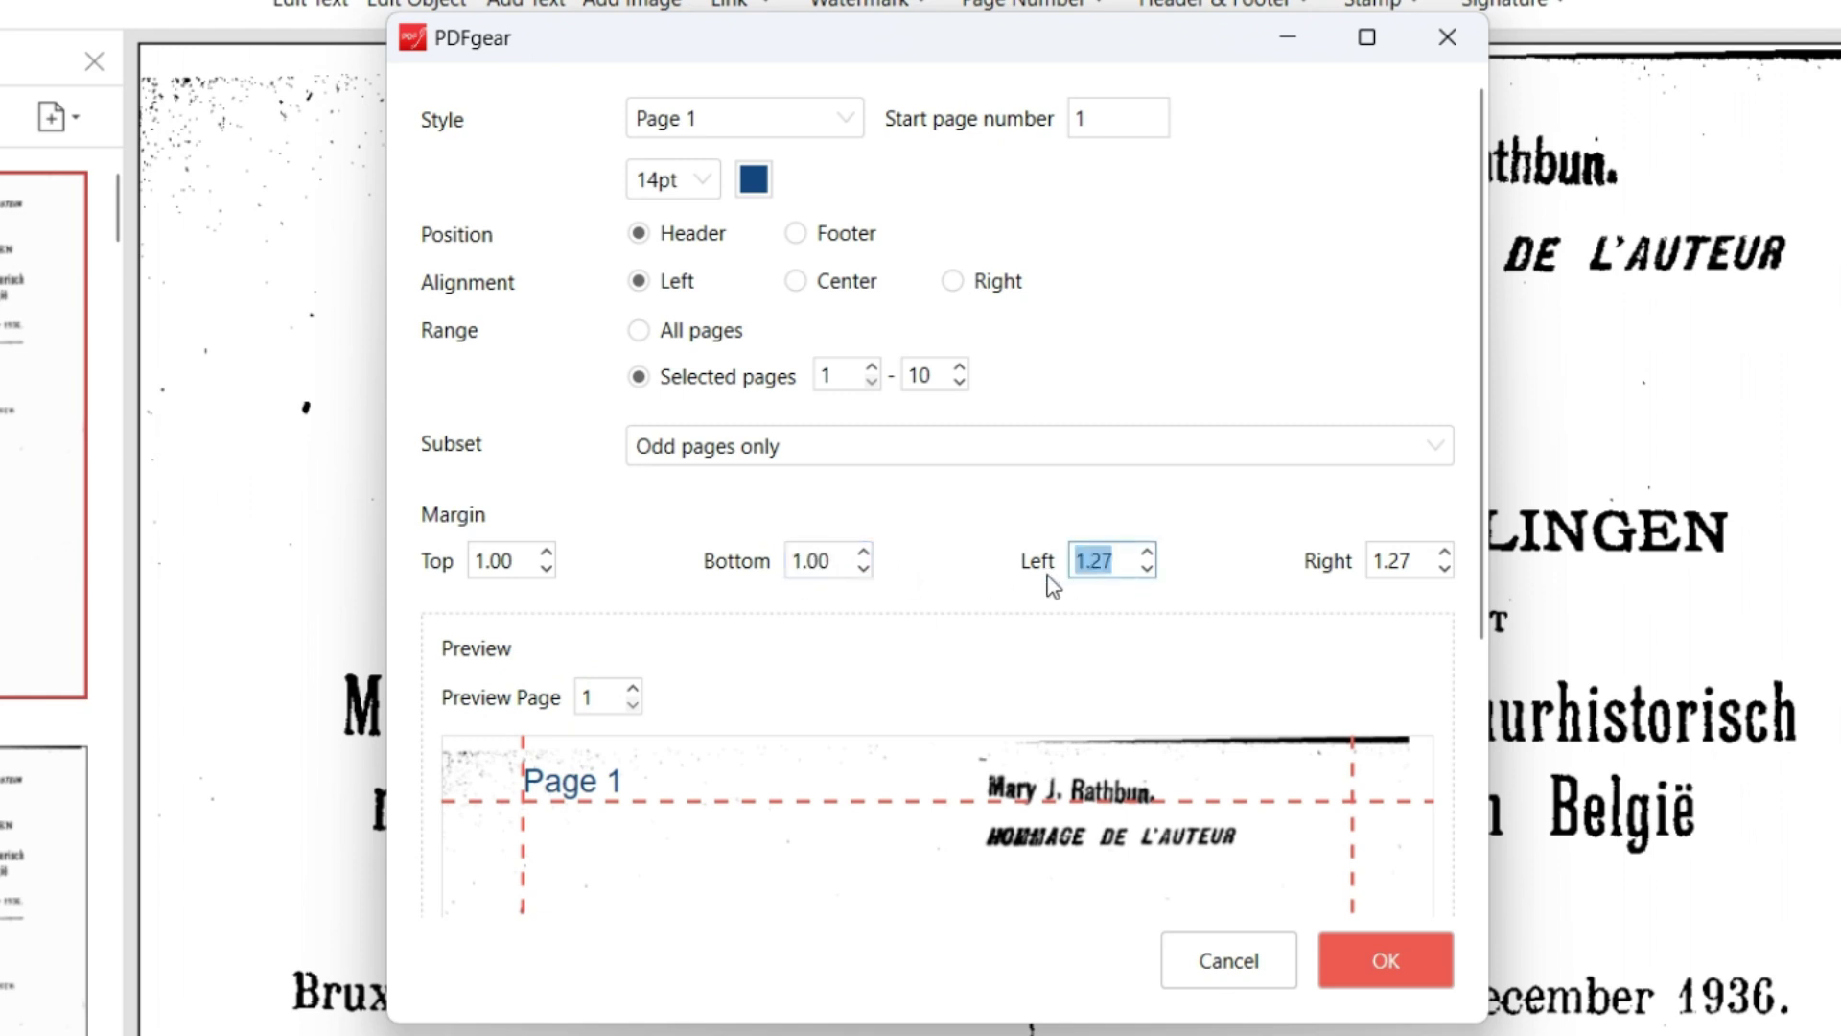
pyautogui.write('1.00')
pyautogui.click(1402, 563)
pyautogui.moveTo(1412, 562); pyautogui.dragTo(1320, 579)
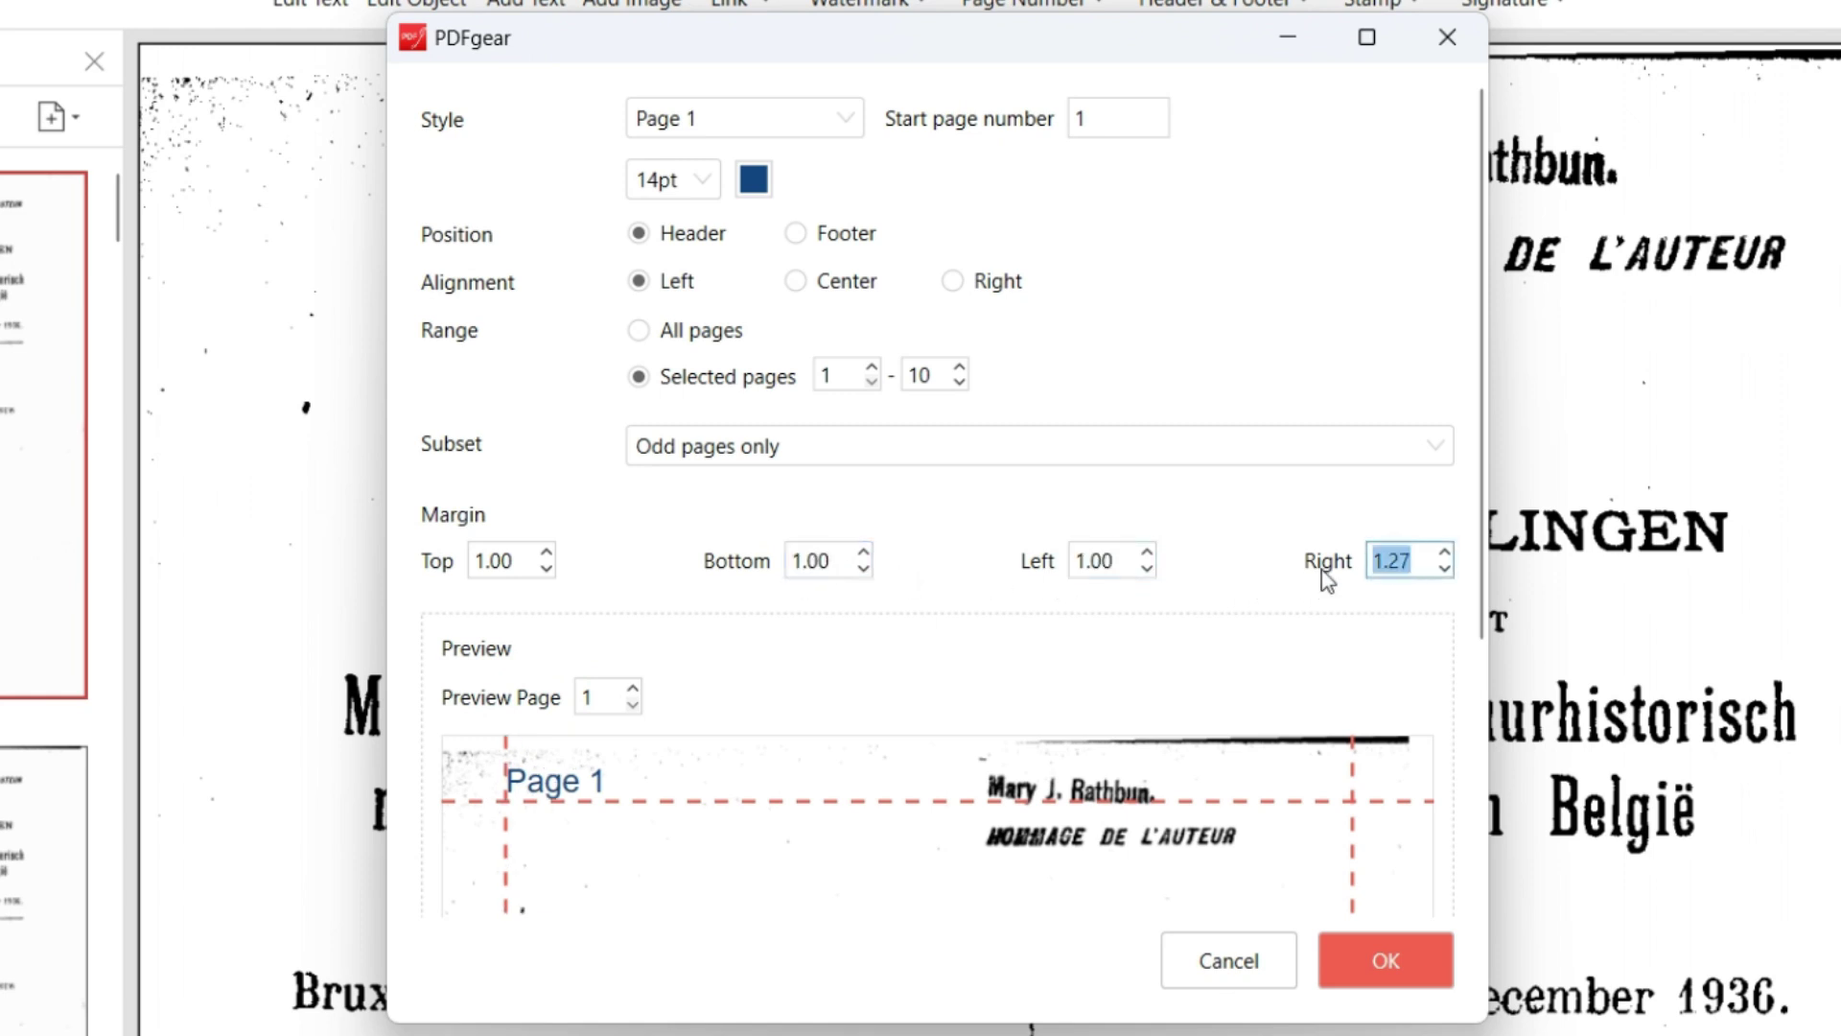
pyautogui.write('1.00')
pyautogui.scroll(-3, 614, 801)
pyautogui.scroll(3, 688, 802)
pyautogui.scroll(-5, 1197, 893)
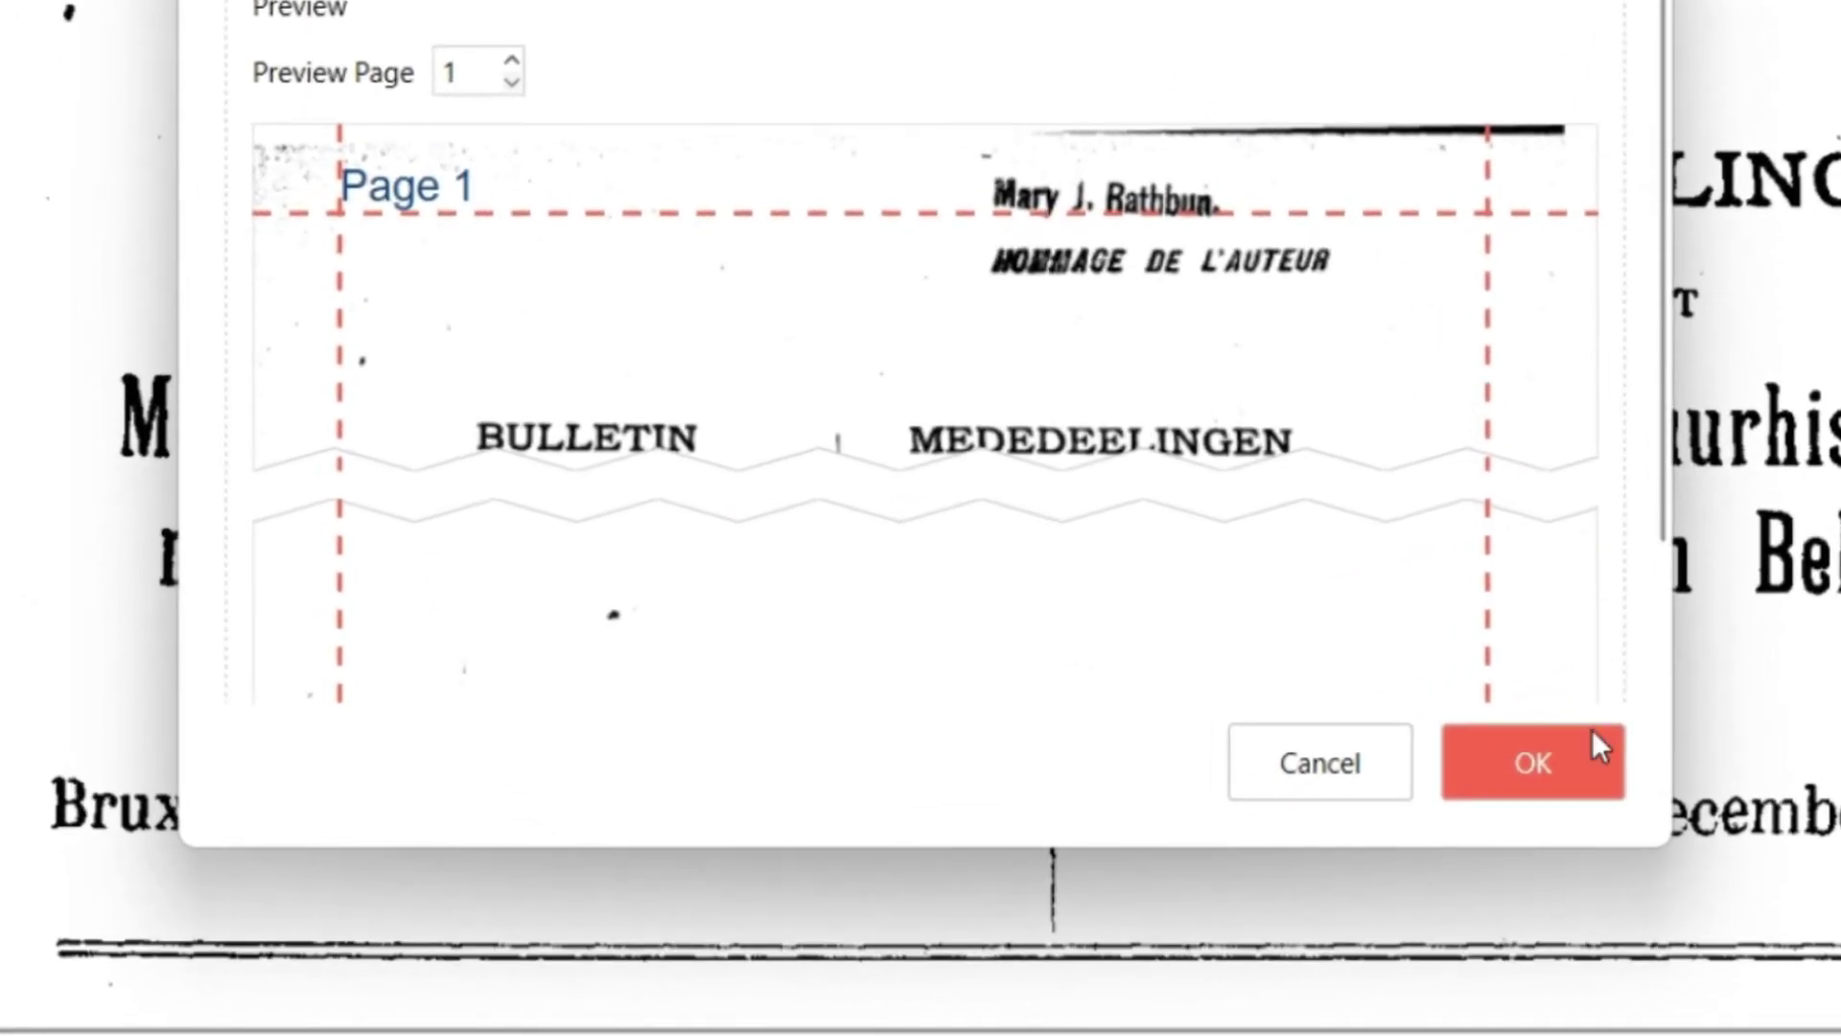
# - Apply the odd-page numbering and verify pages 3, 5, 7 and 9, then return to page 1
pyautogui.click(1524, 760)
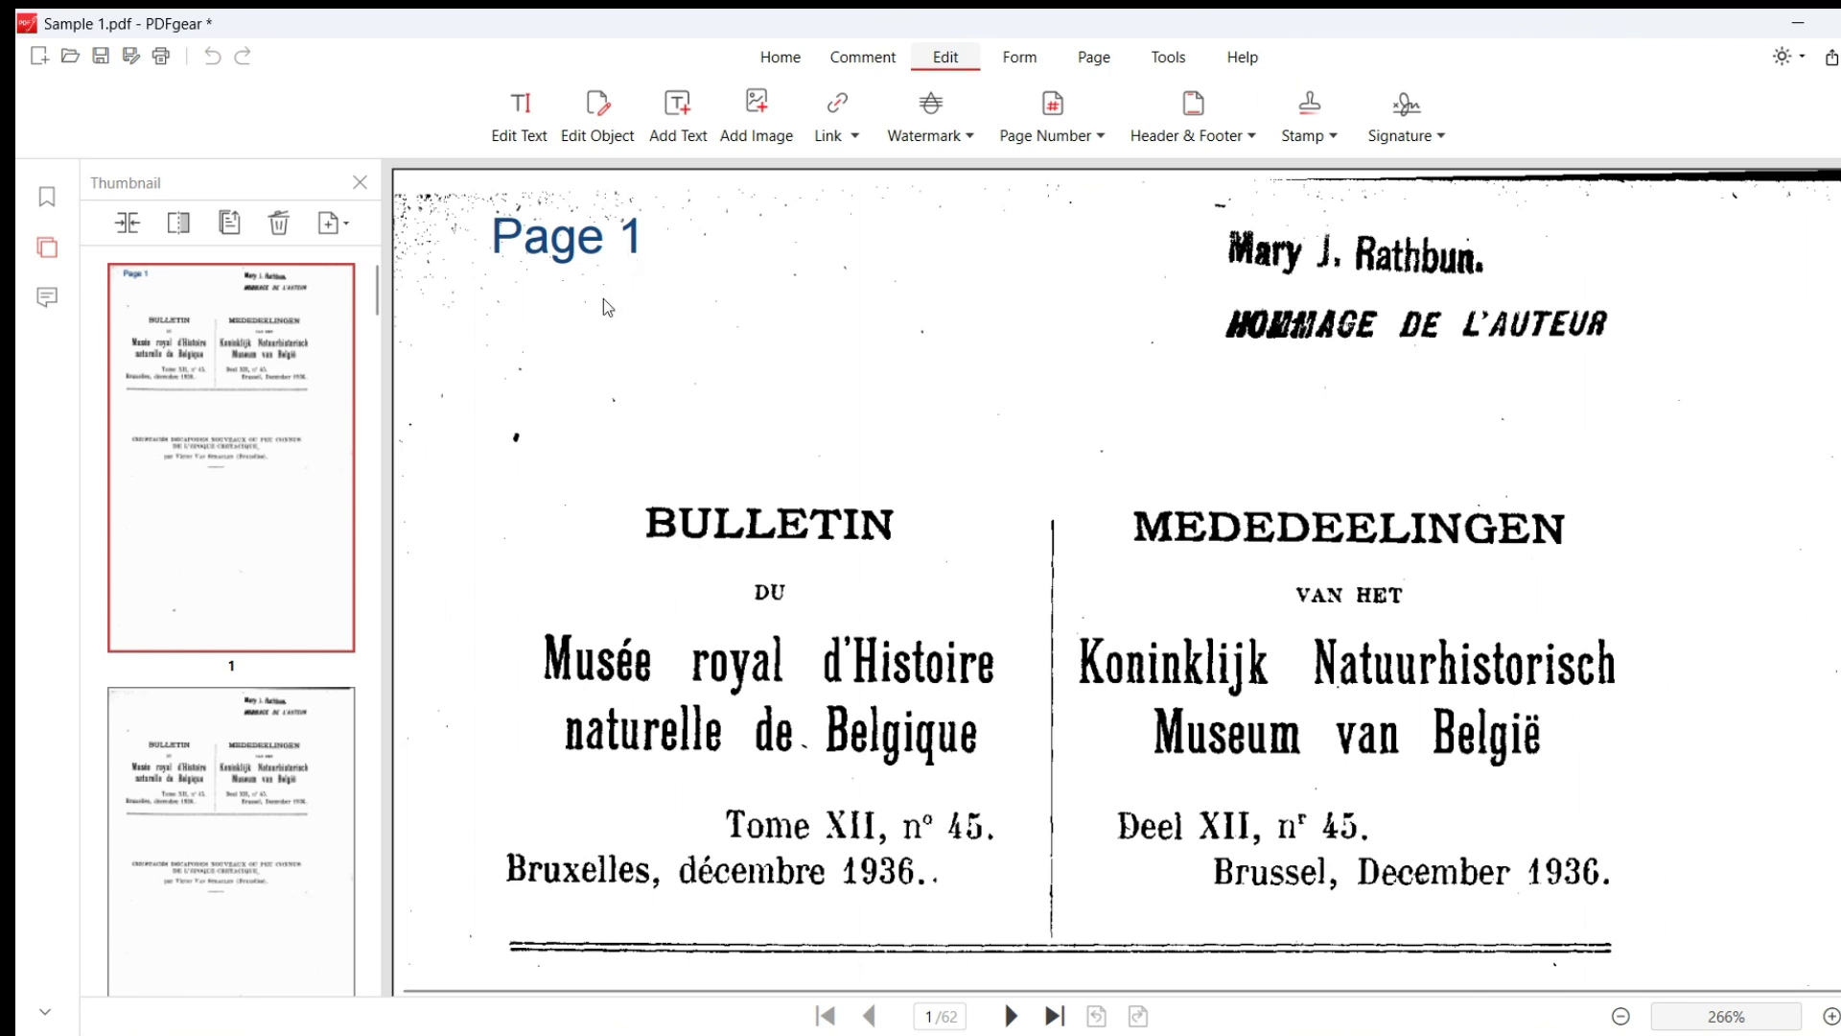
pyautogui.scroll(-5, 256, 527)
pyautogui.click(216, 623)
pyautogui.scroll(-2, 239, 652)
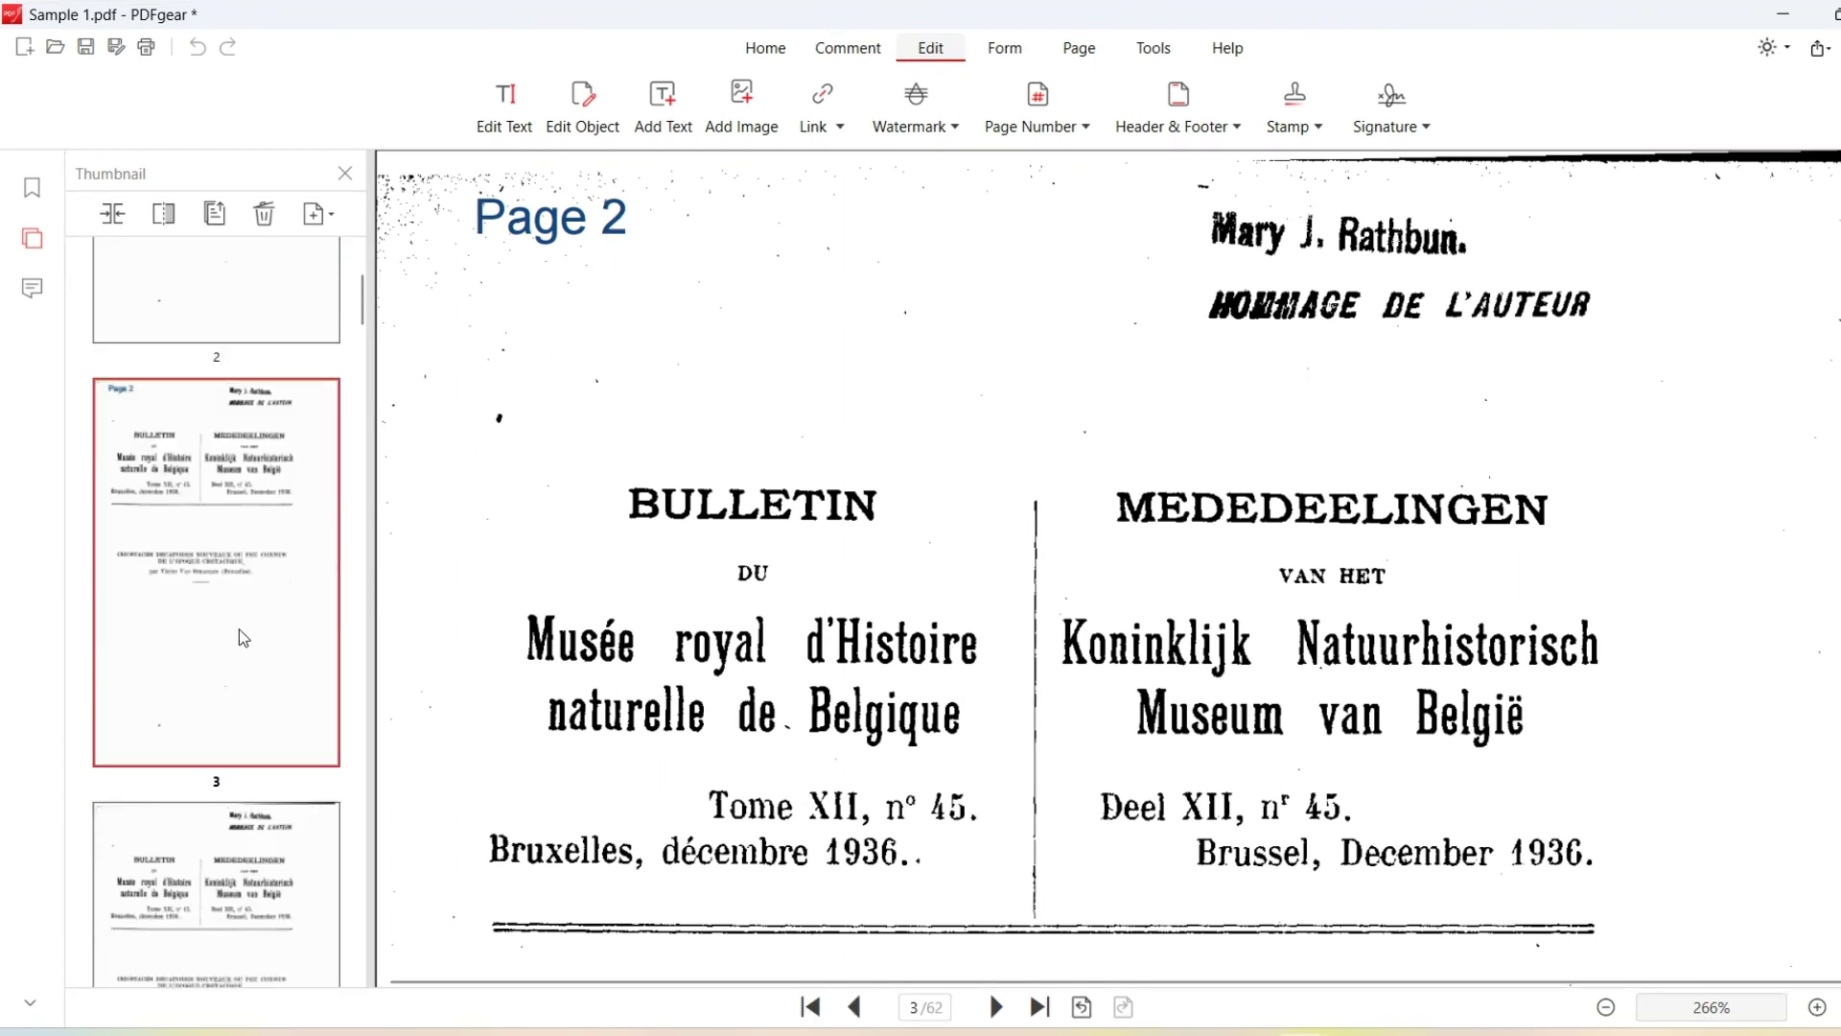
pyautogui.scroll(-5, 239, 629)
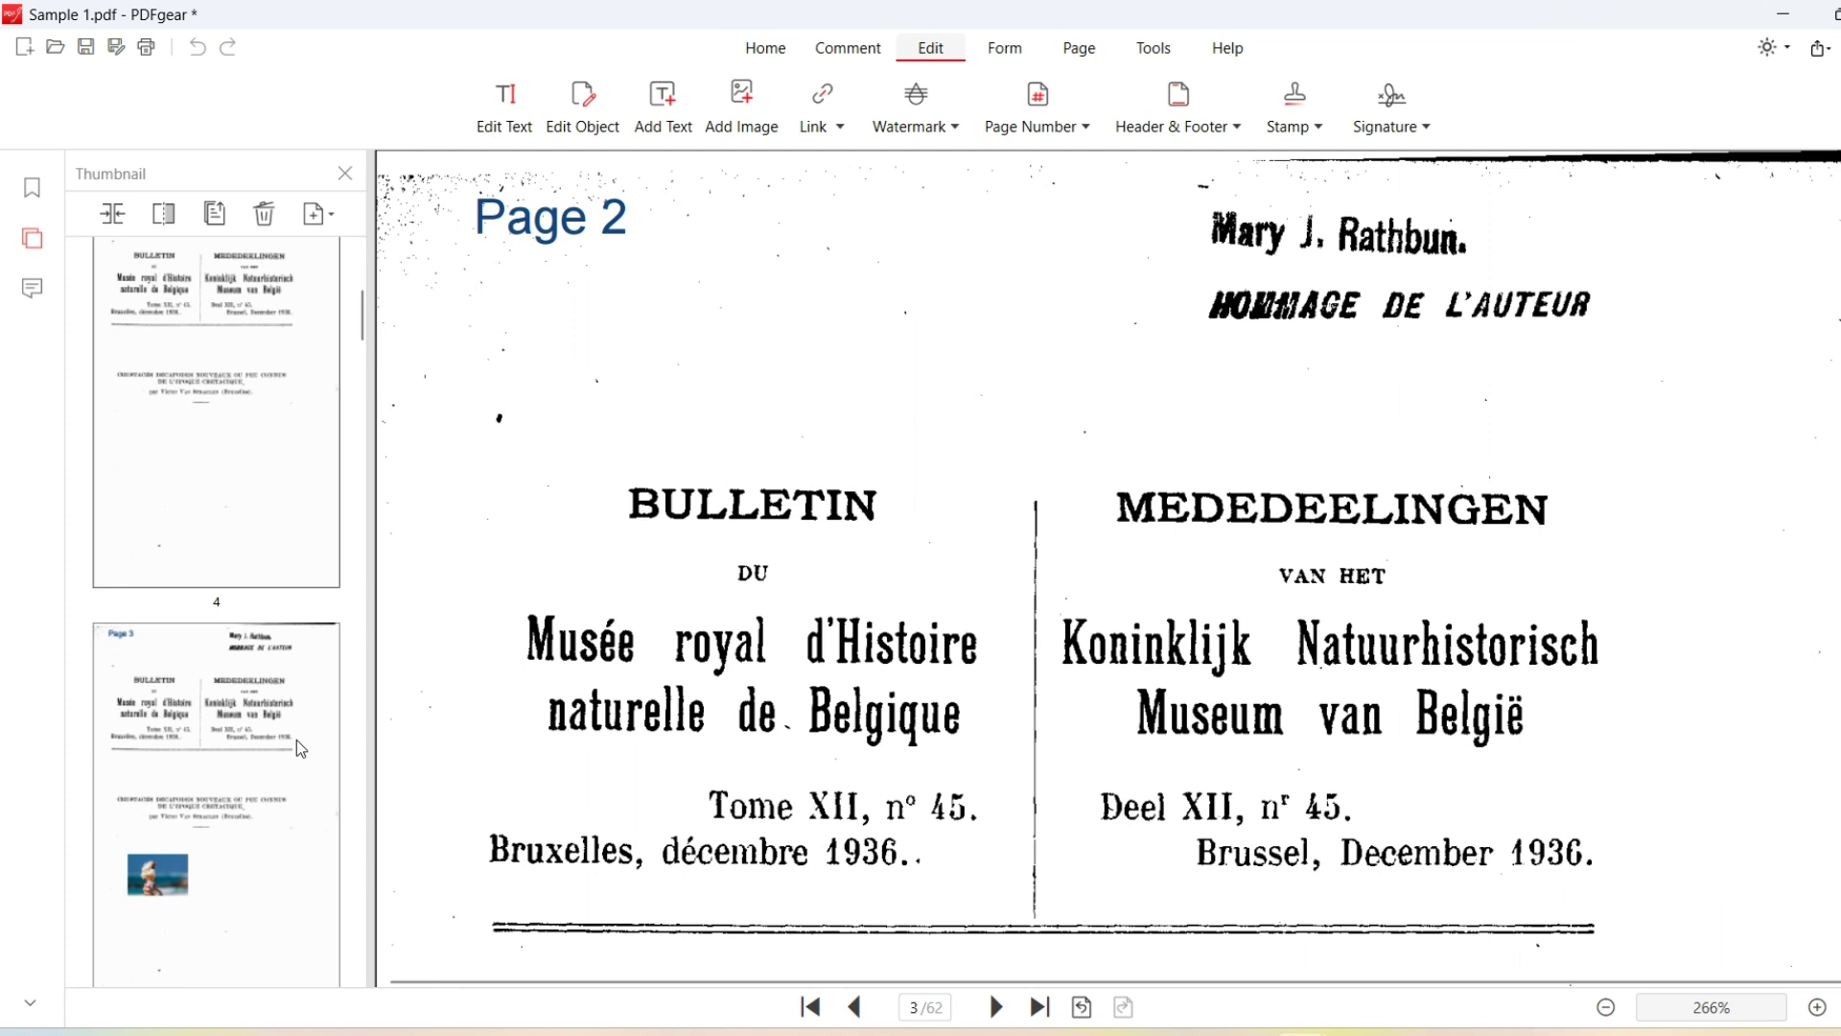
pyautogui.click(180, 705)
pyautogui.scroll(-5, 194, 697)
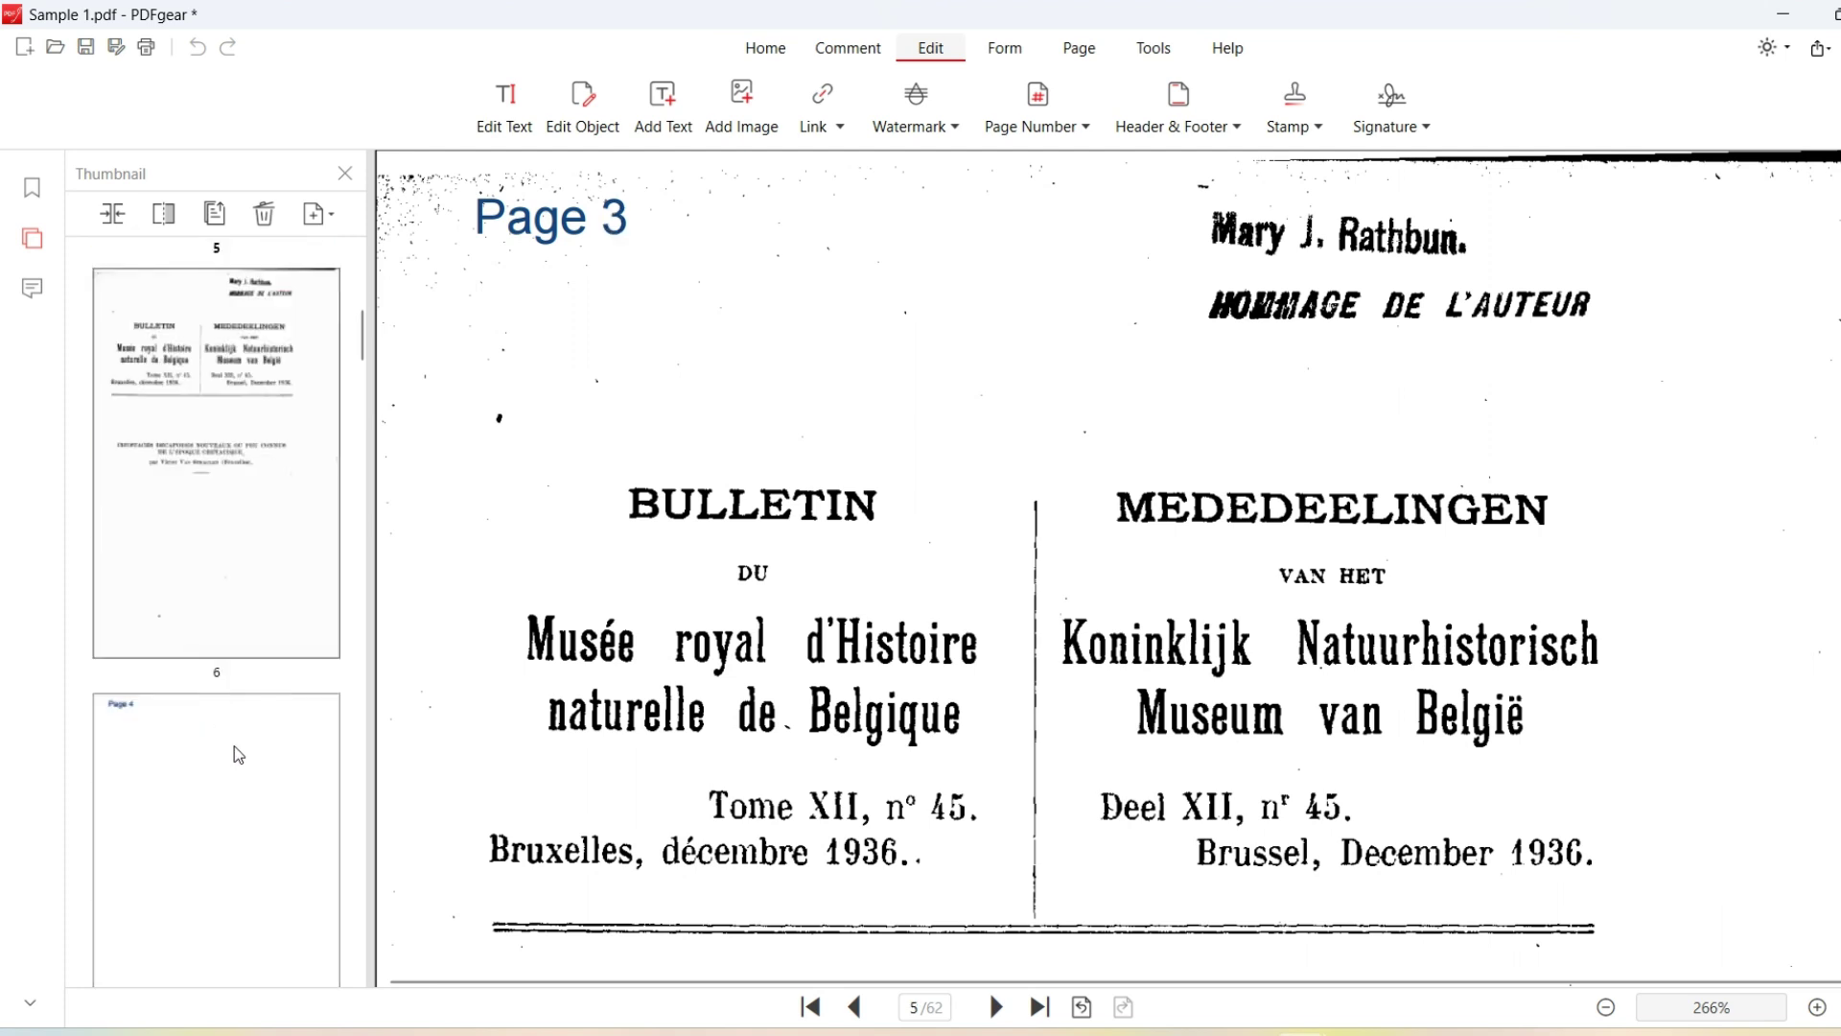
pyautogui.click(234, 746)
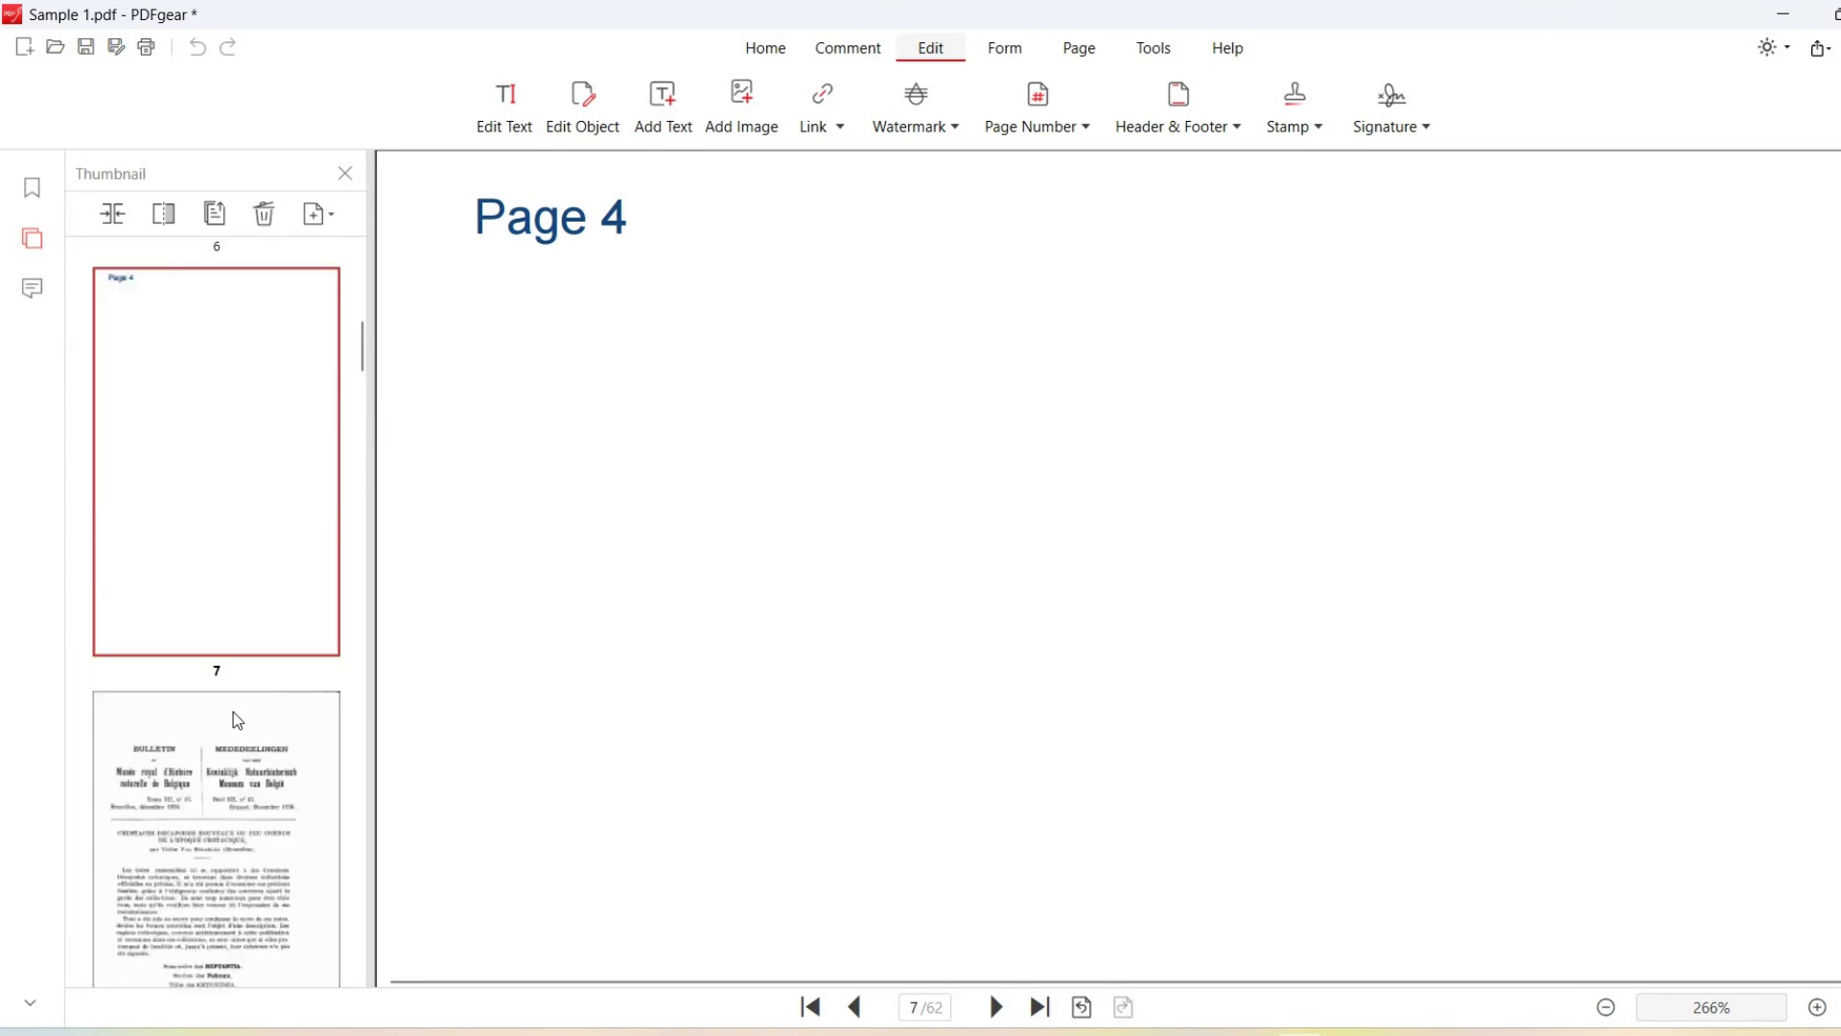
pyautogui.scroll(-5, 233, 711)
pyautogui.click(236, 718)
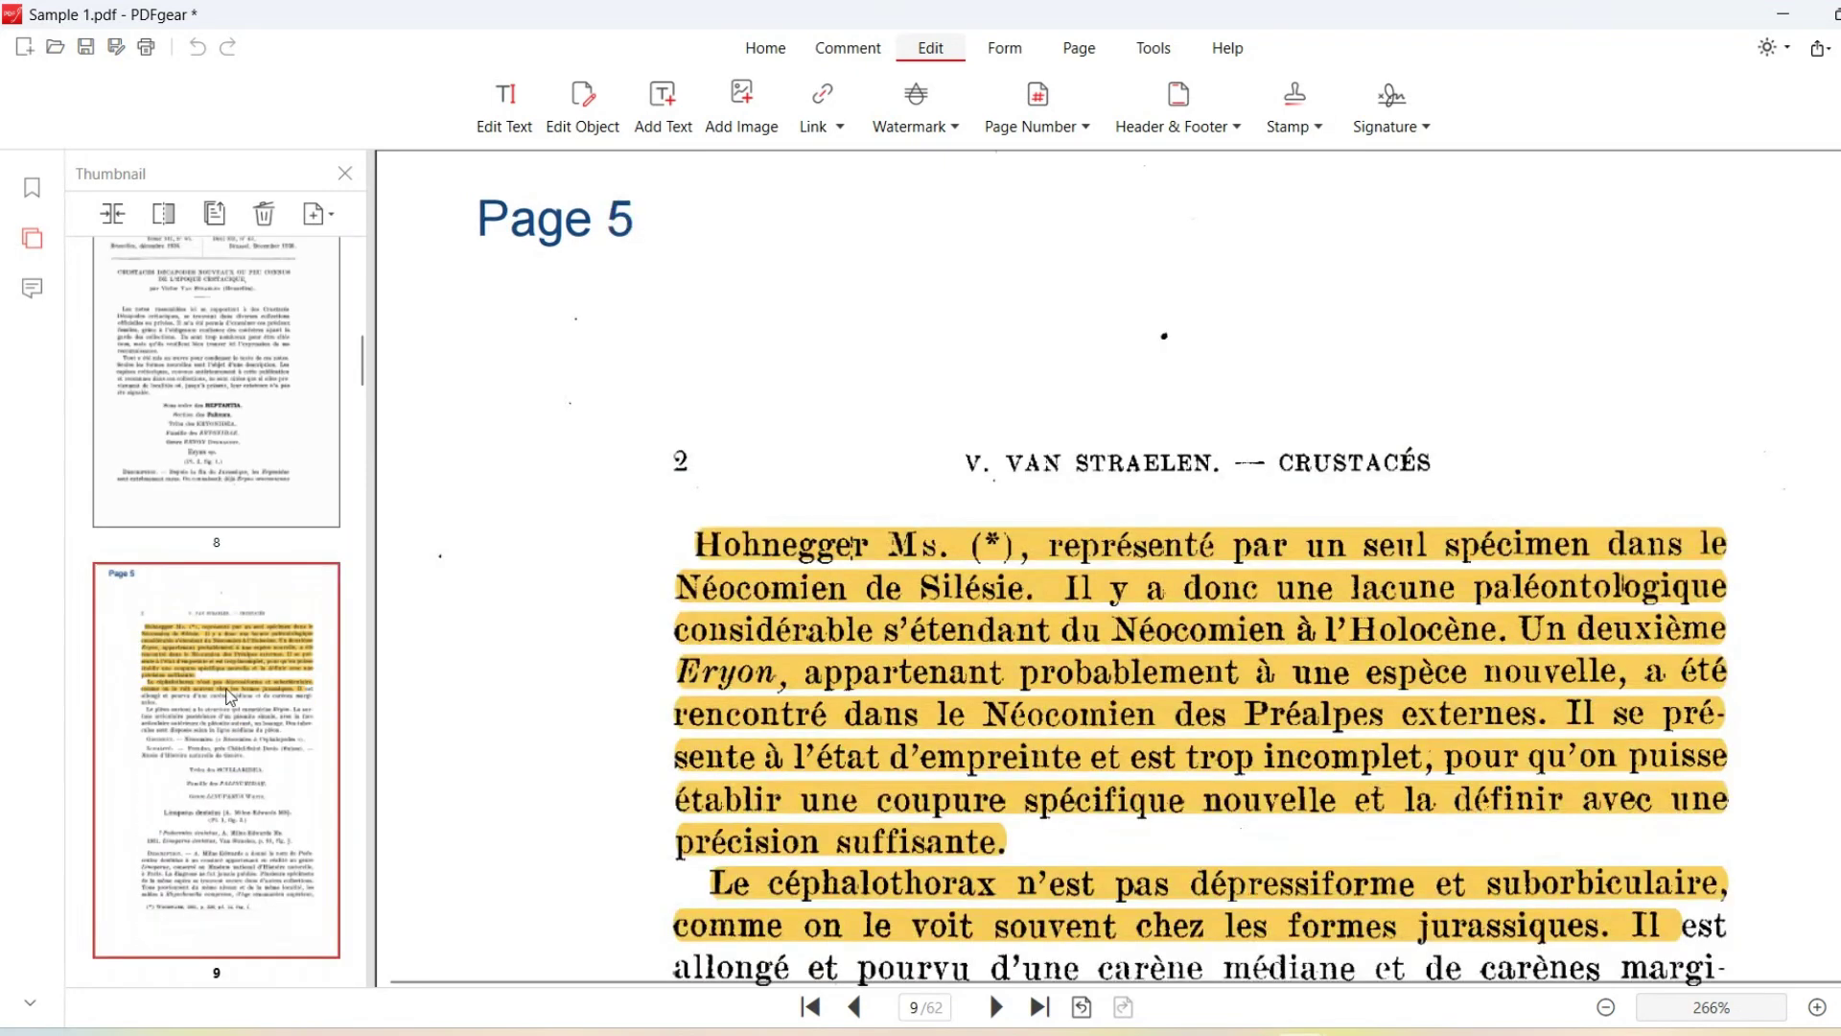
pyautogui.press('Home')
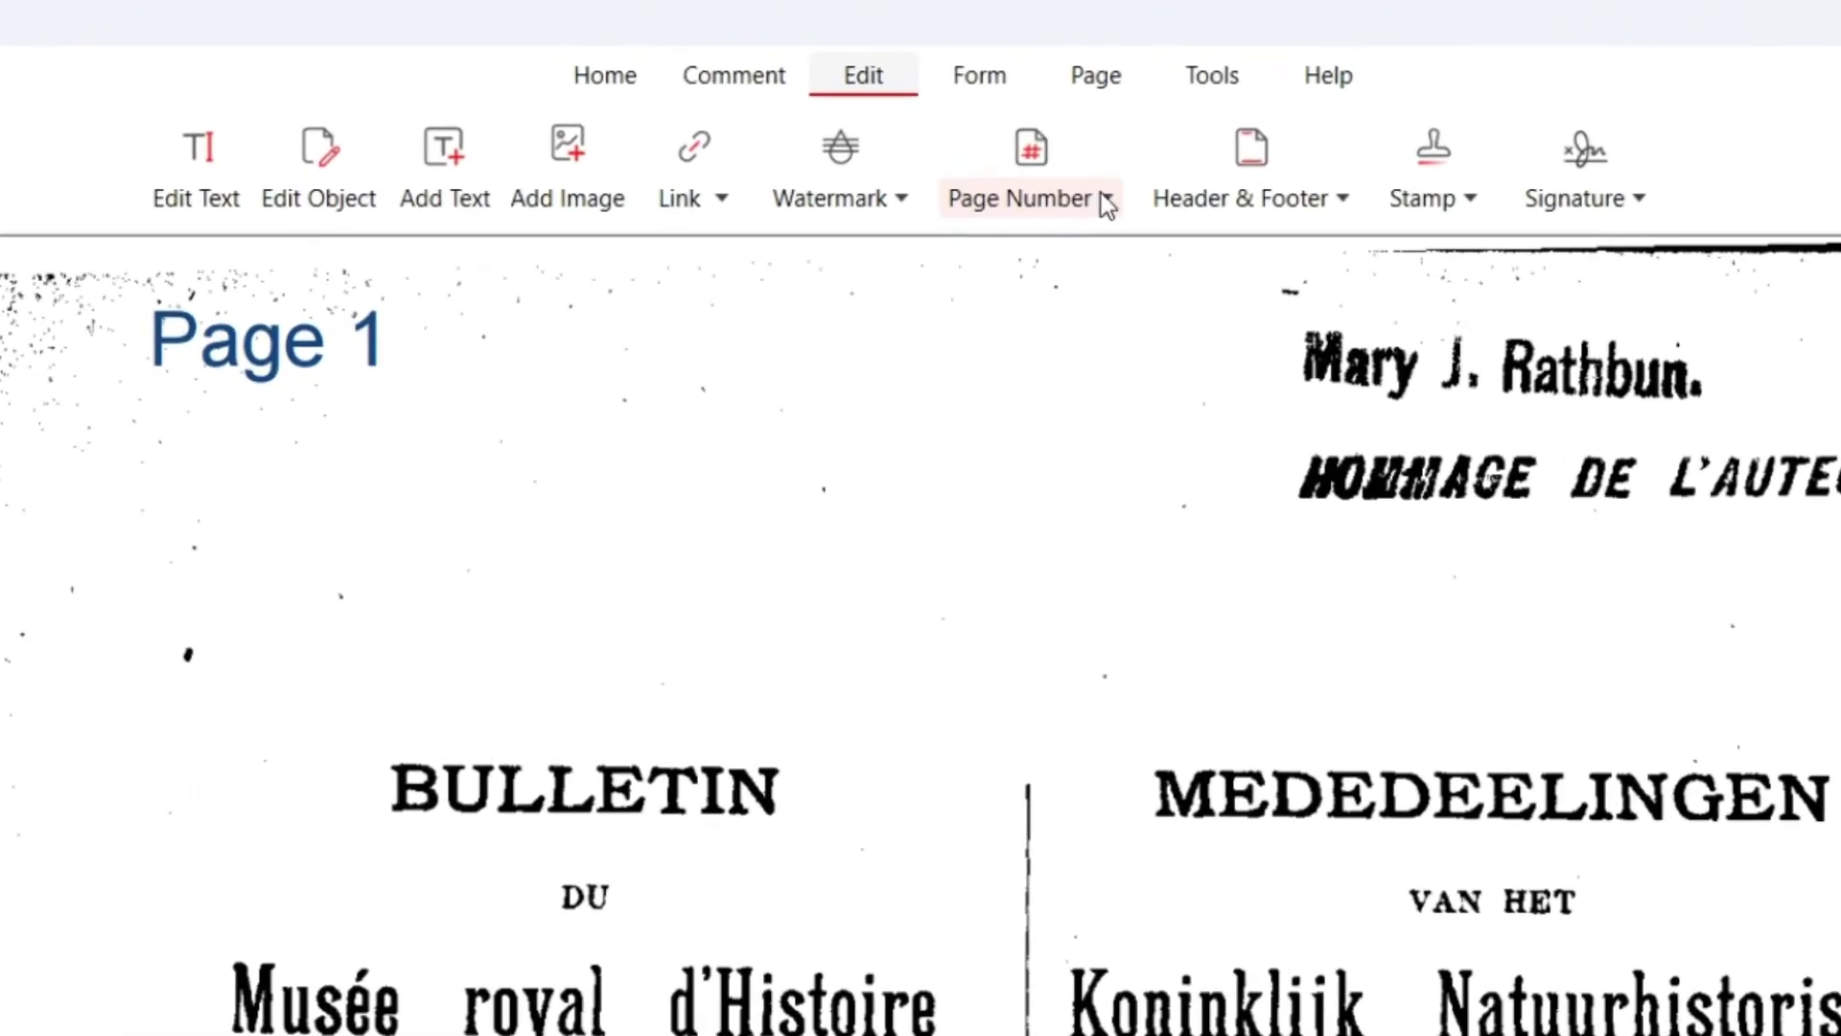
# - Update the page numbers to cover all pages, with every page in range included
pyautogui.click(1108, 203)
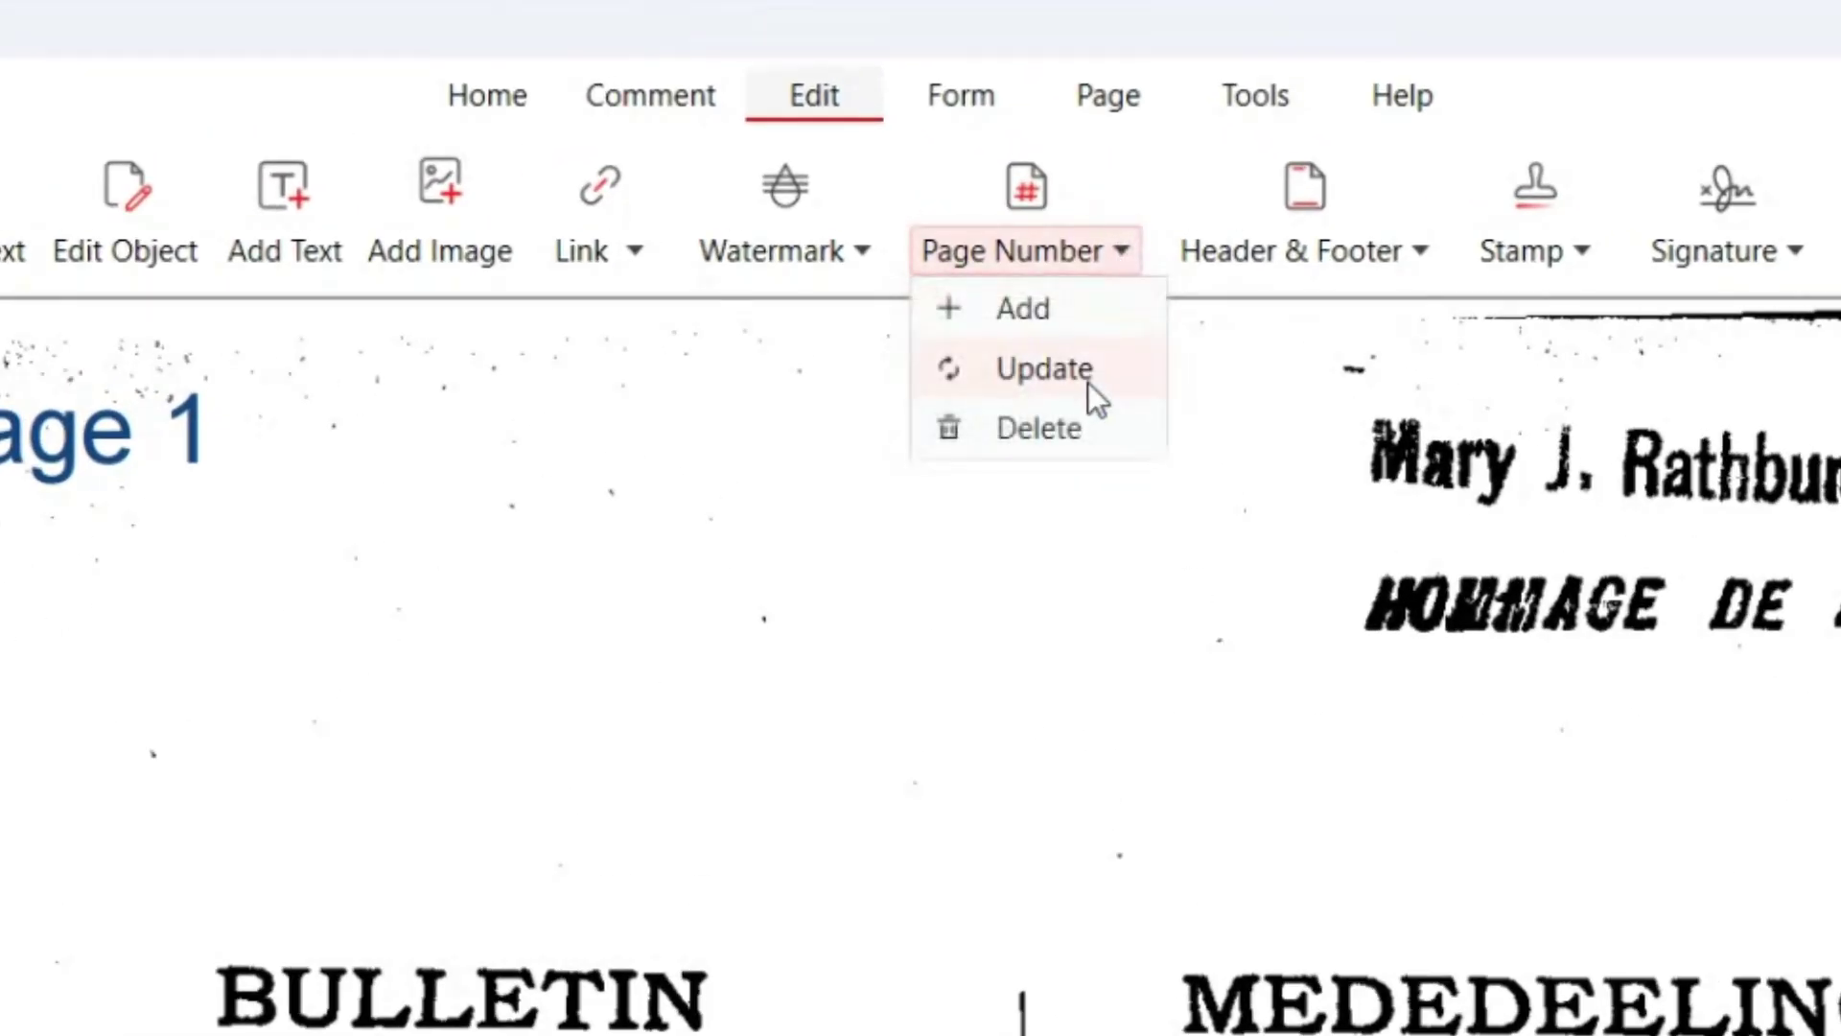
pyautogui.click(1088, 381)
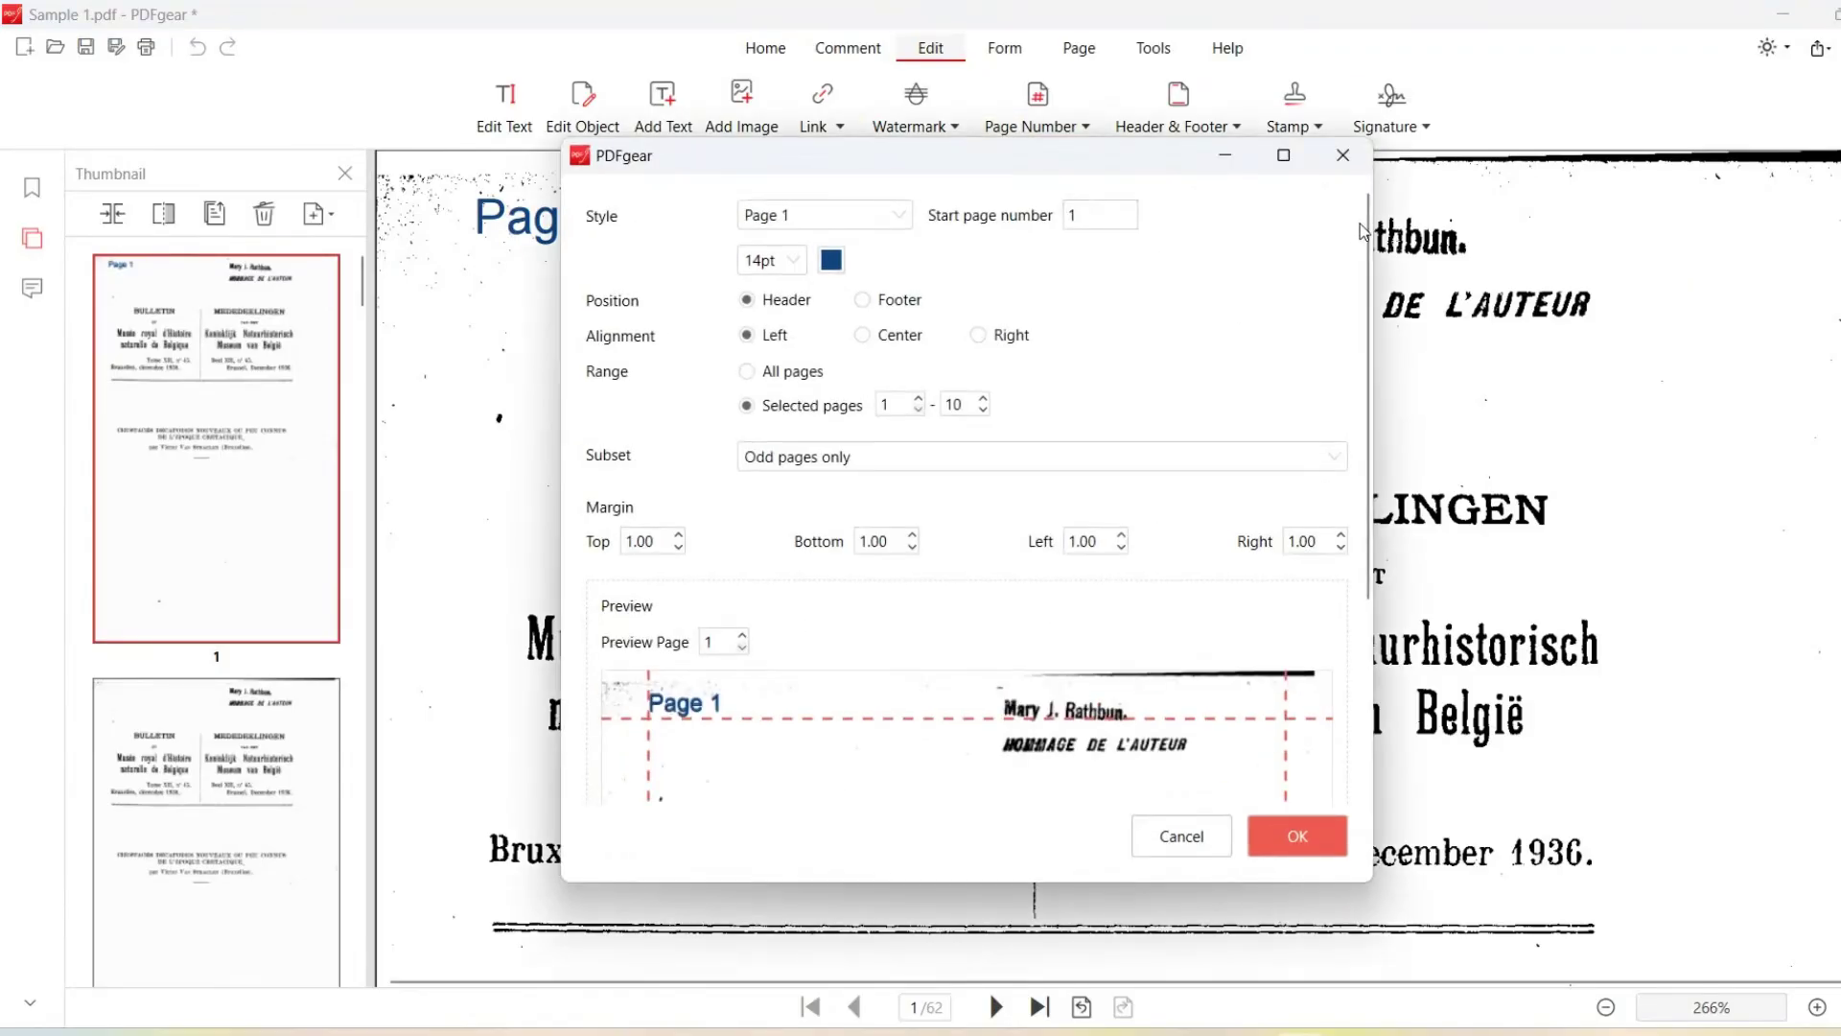
pyautogui.click(747, 371)
pyautogui.click(1336, 460)
pyautogui.click(964, 494)
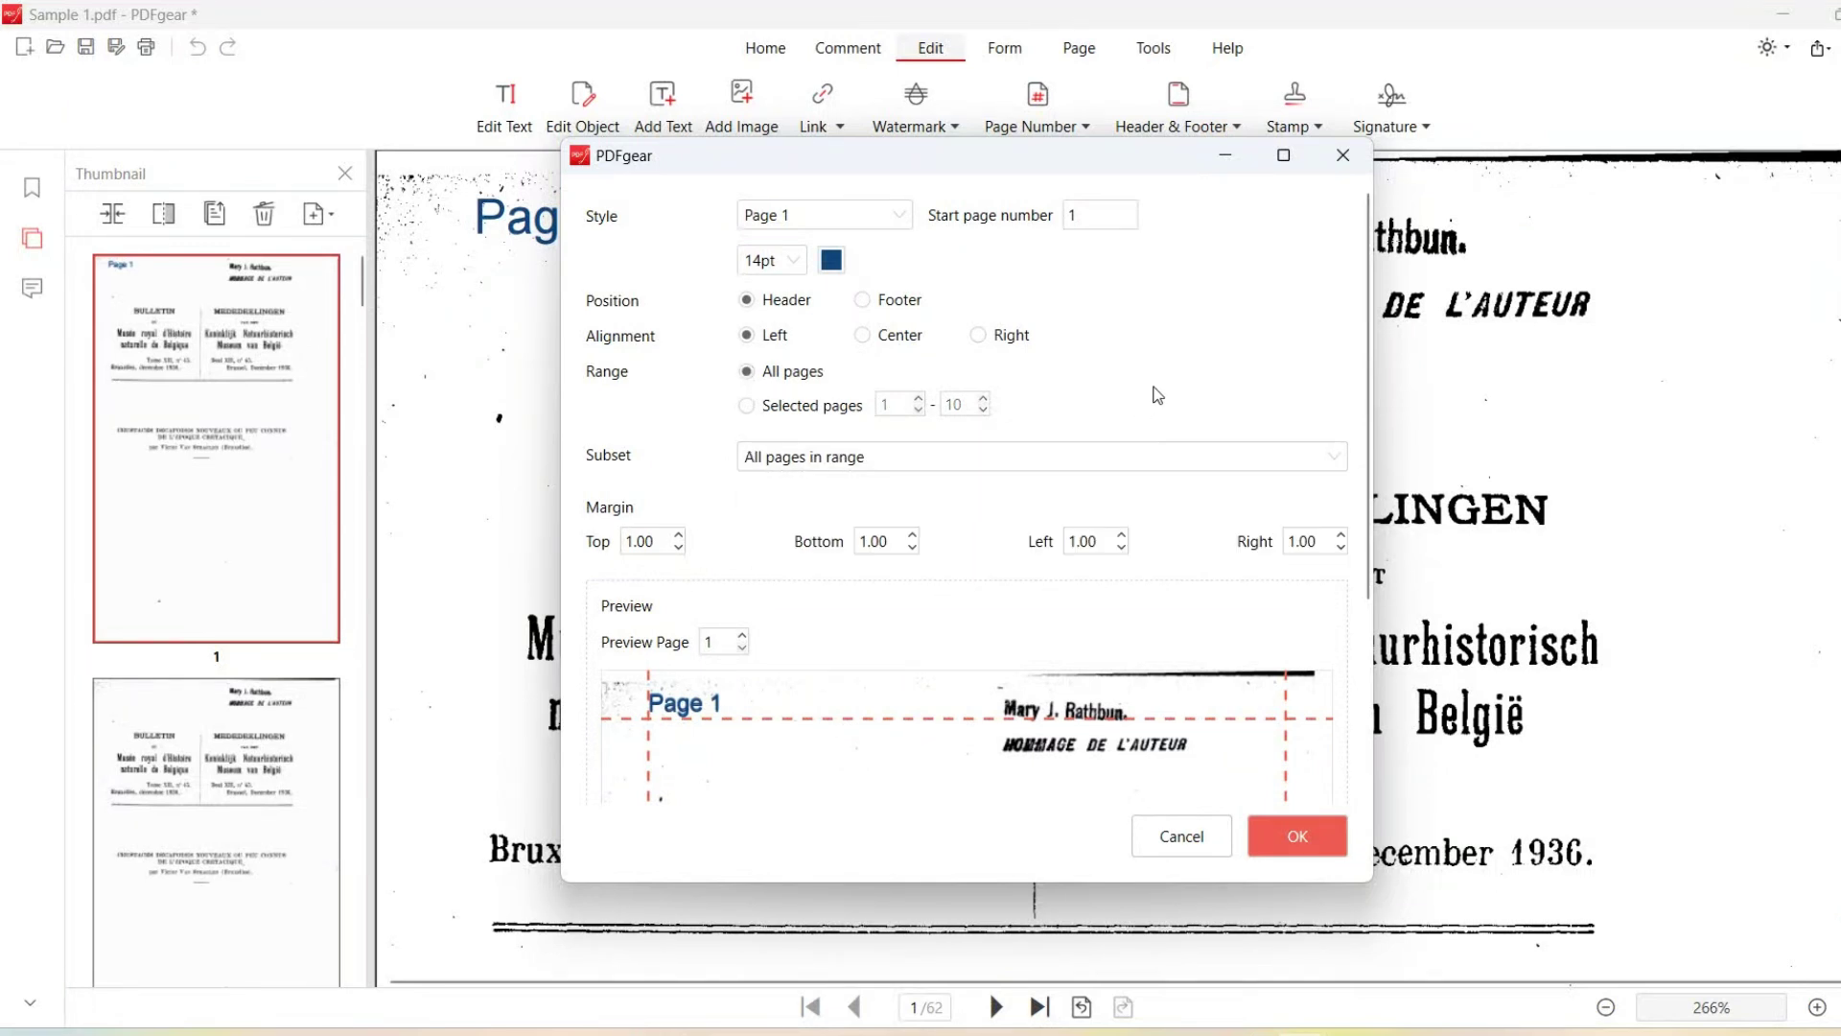
pyautogui.click(1299, 836)
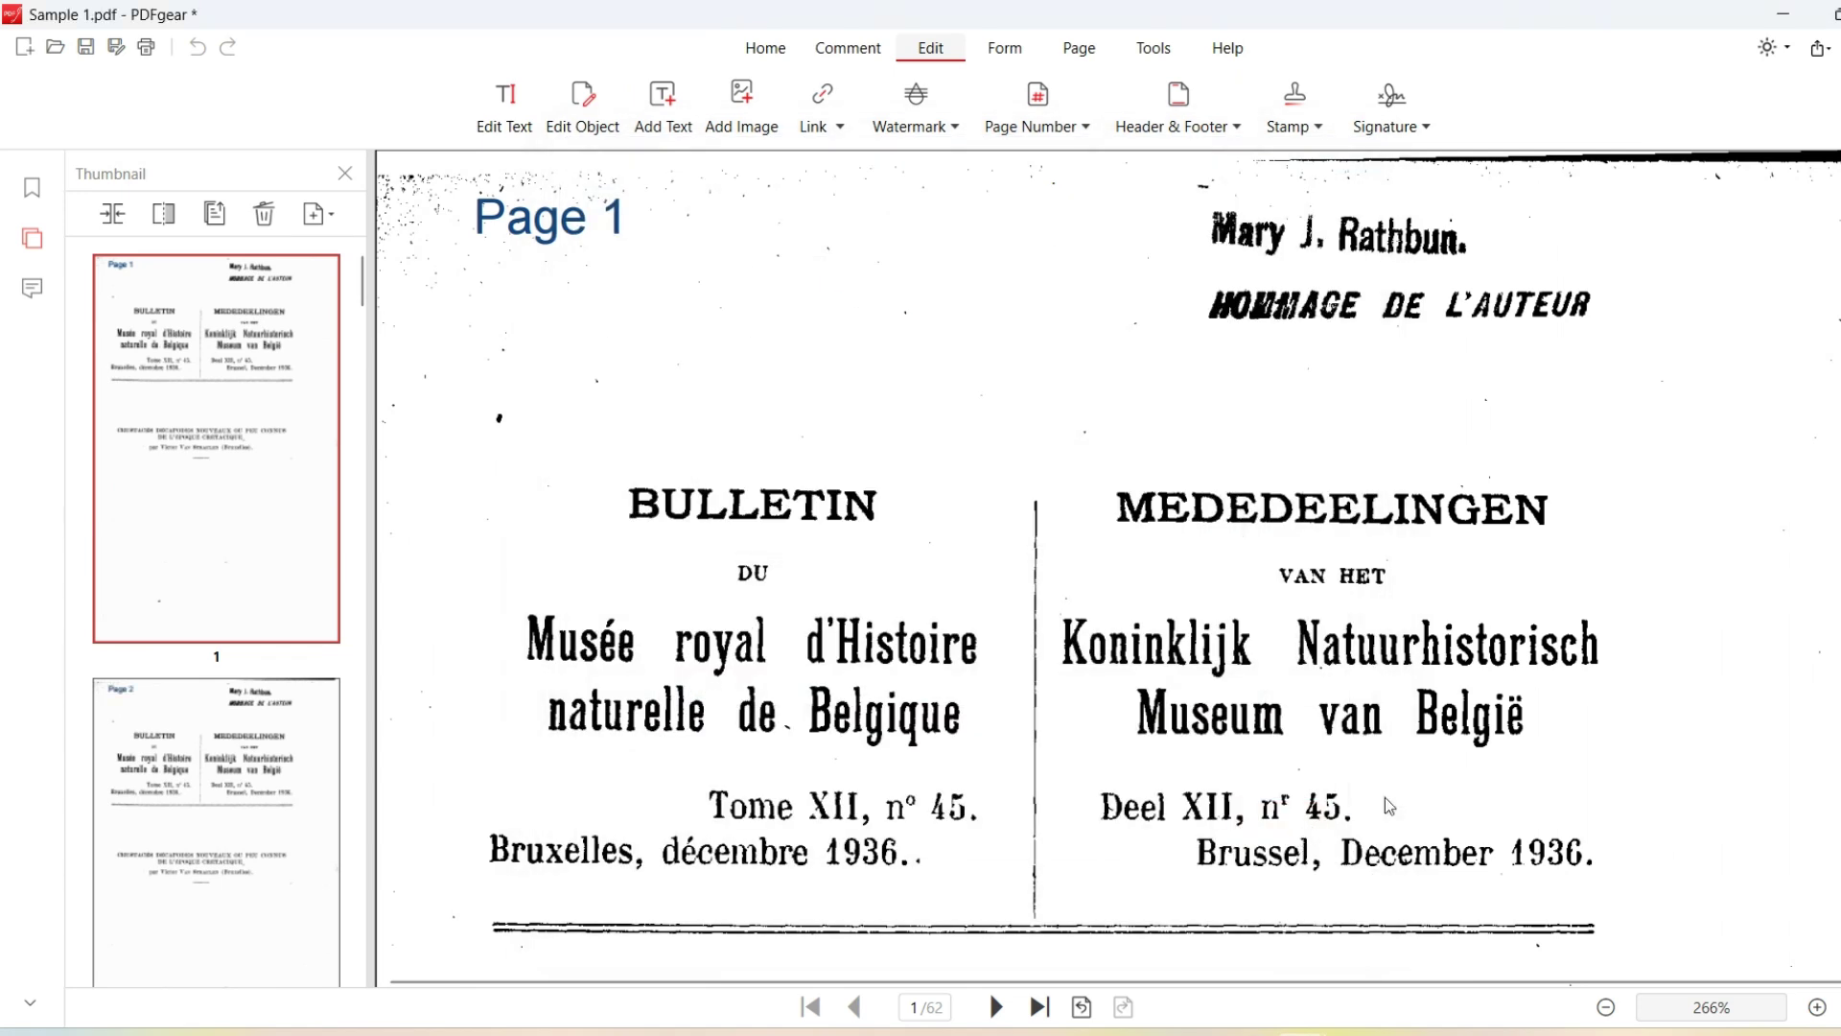
# - Check the numbers on pages 2, 3 and 4, then return to page 1
pyautogui.click(174, 765)
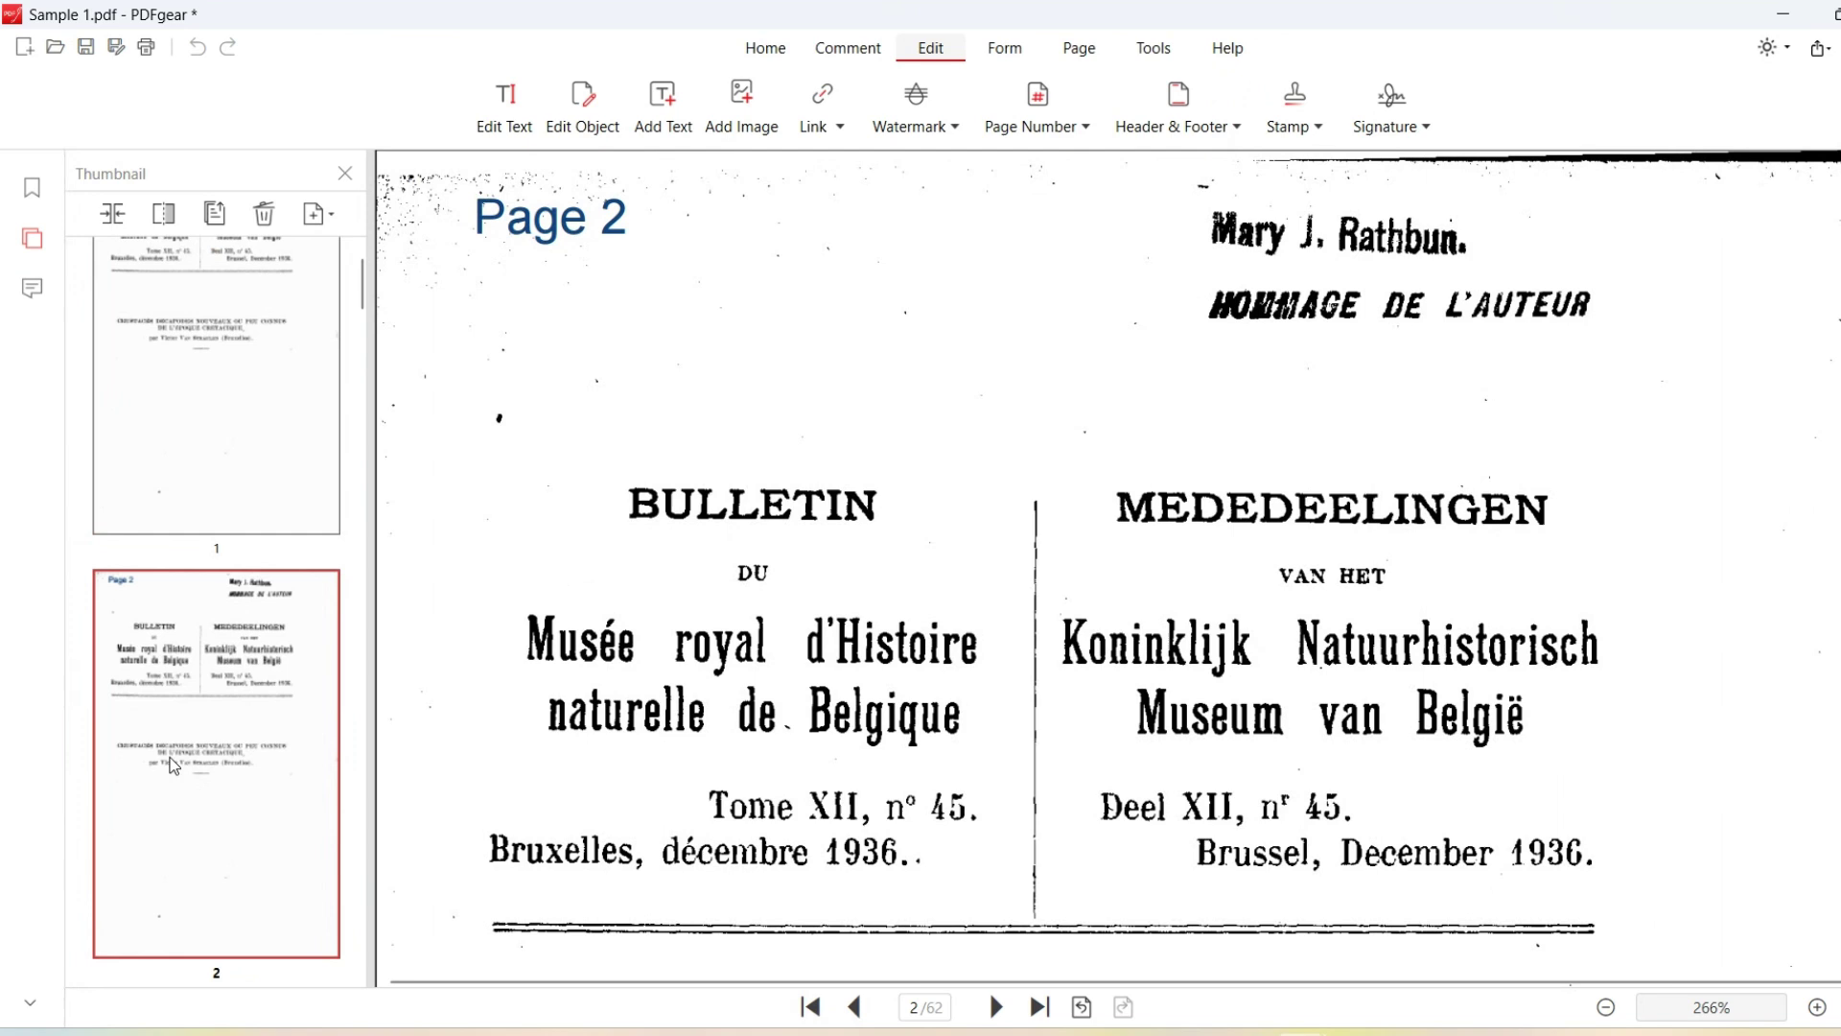
pyautogui.click(186, 827)
pyautogui.scroll(-5, 197, 806)
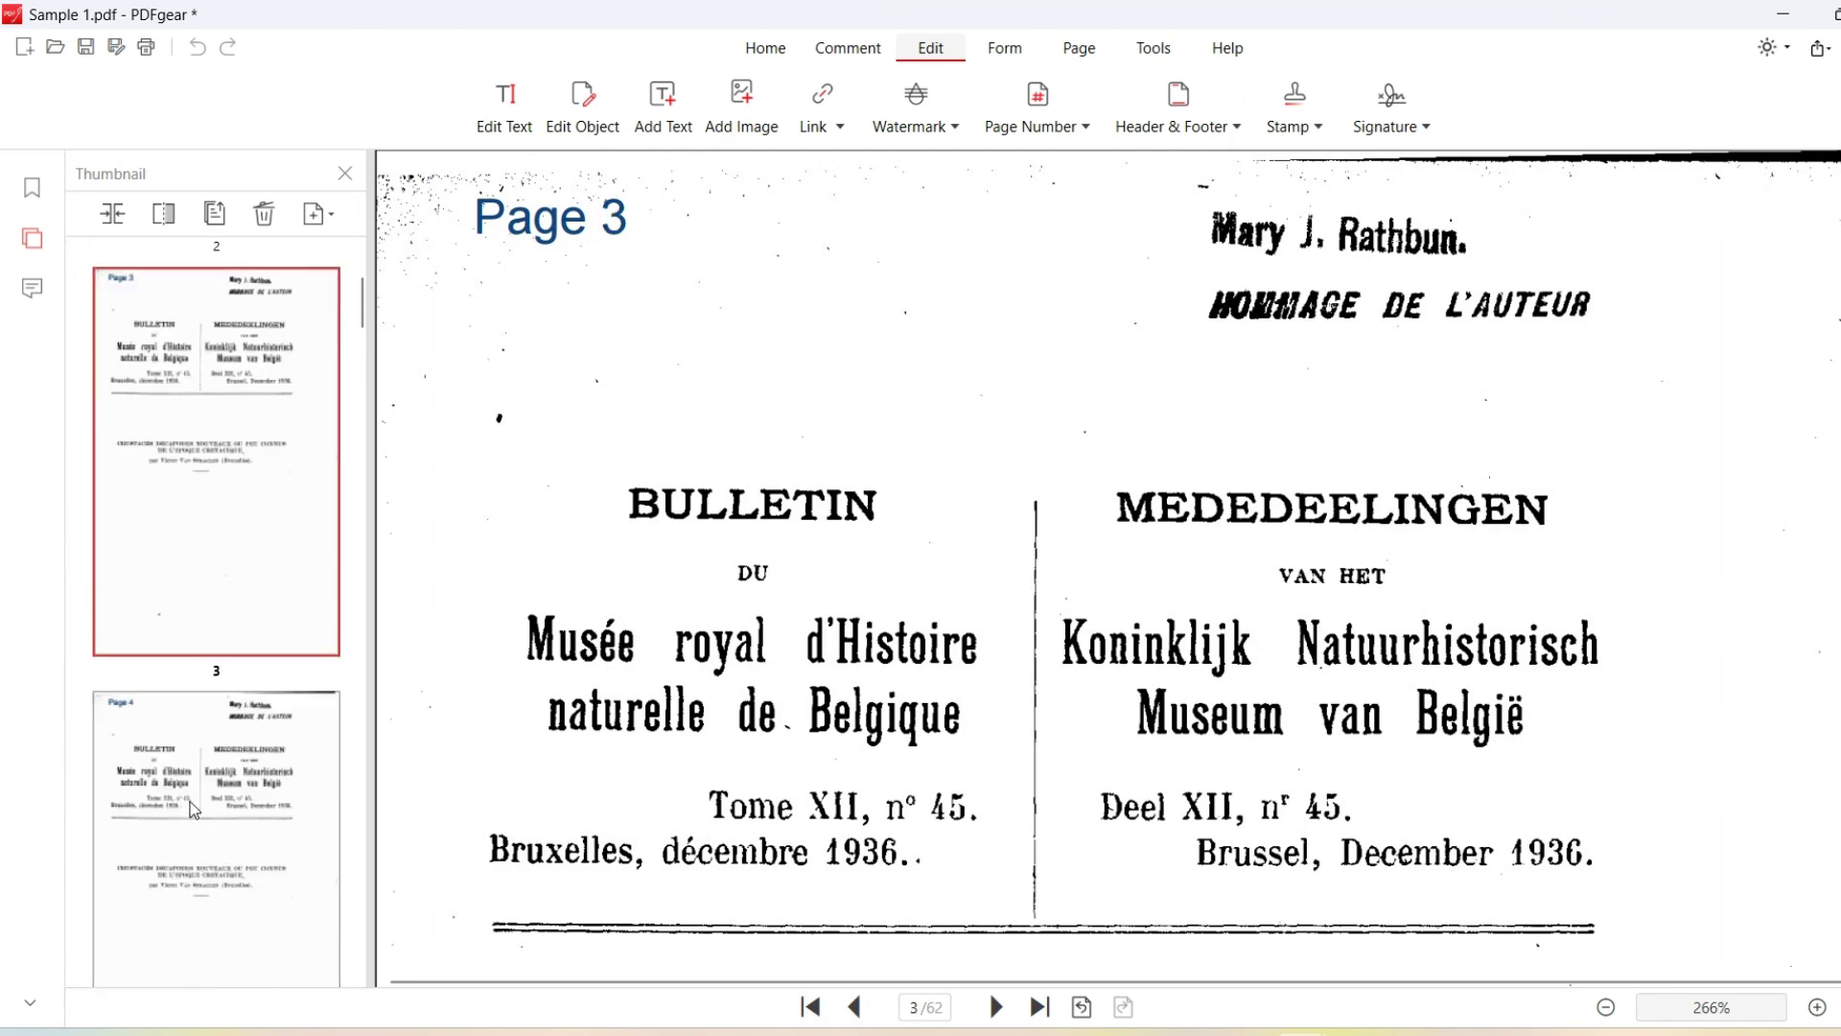
pyautogui.click(208, 788)
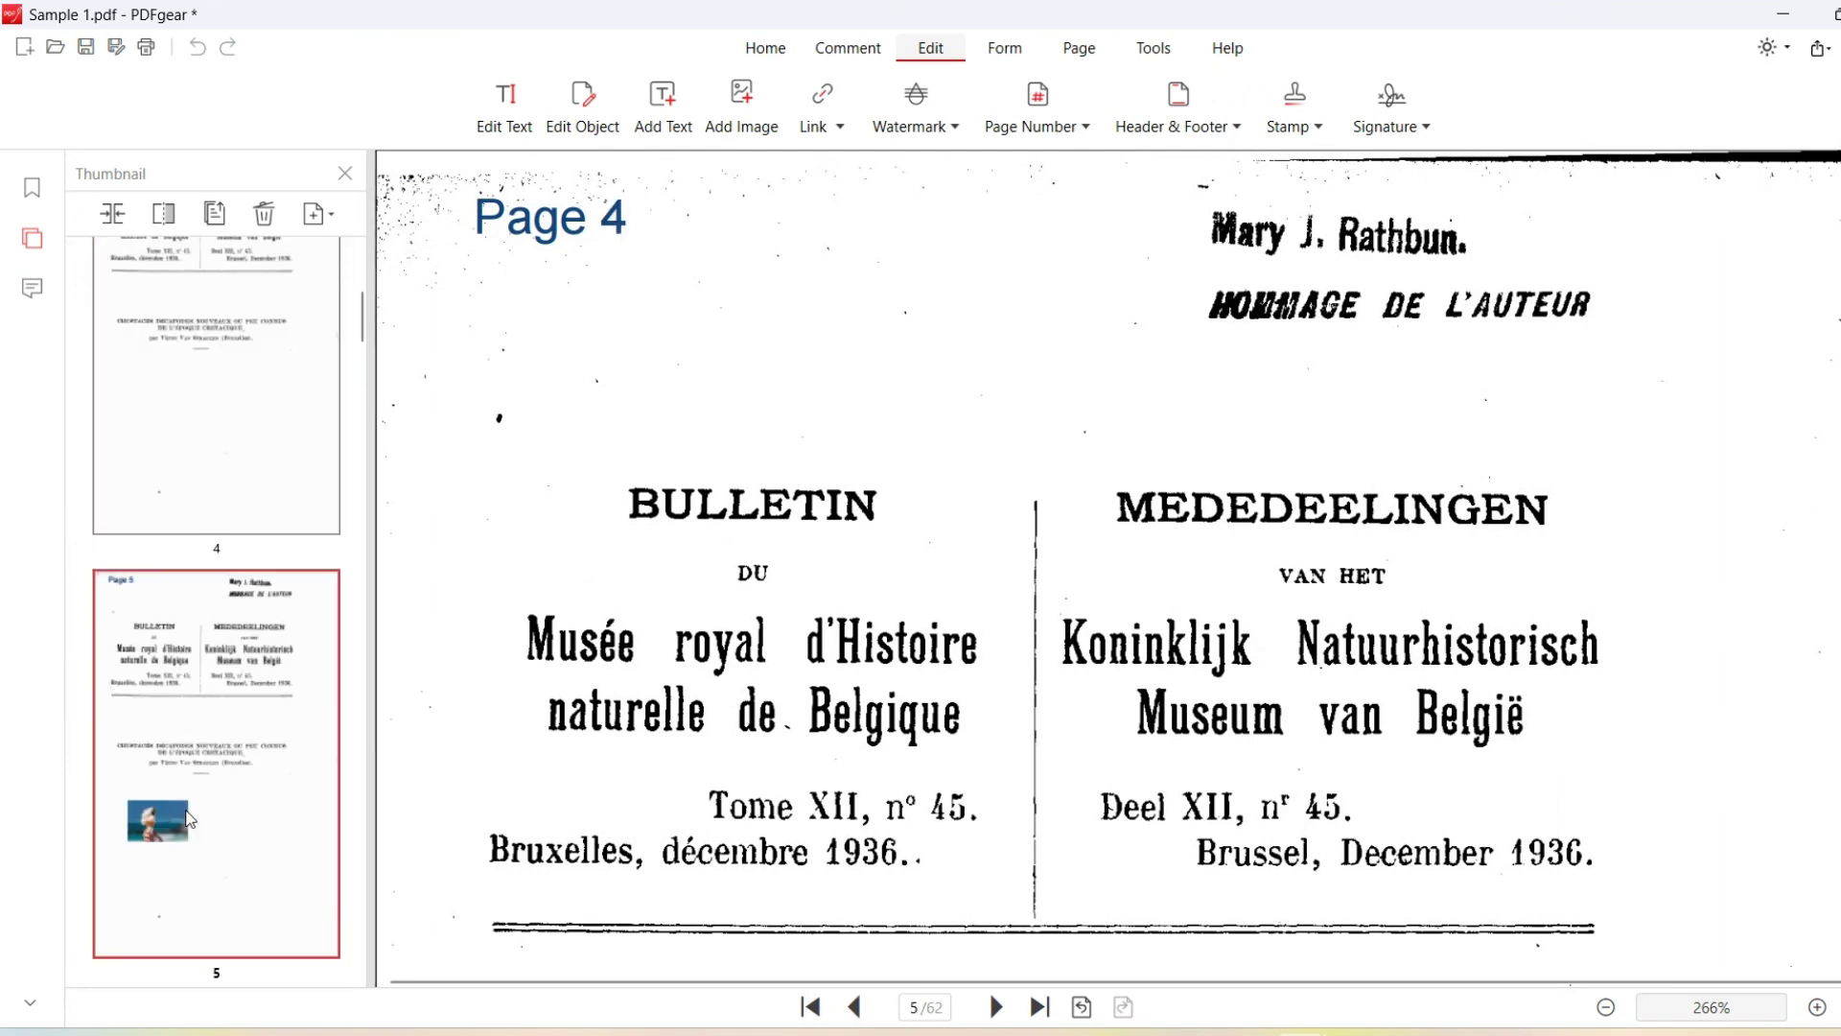
pyautogui.scroll(10, 215, 715)
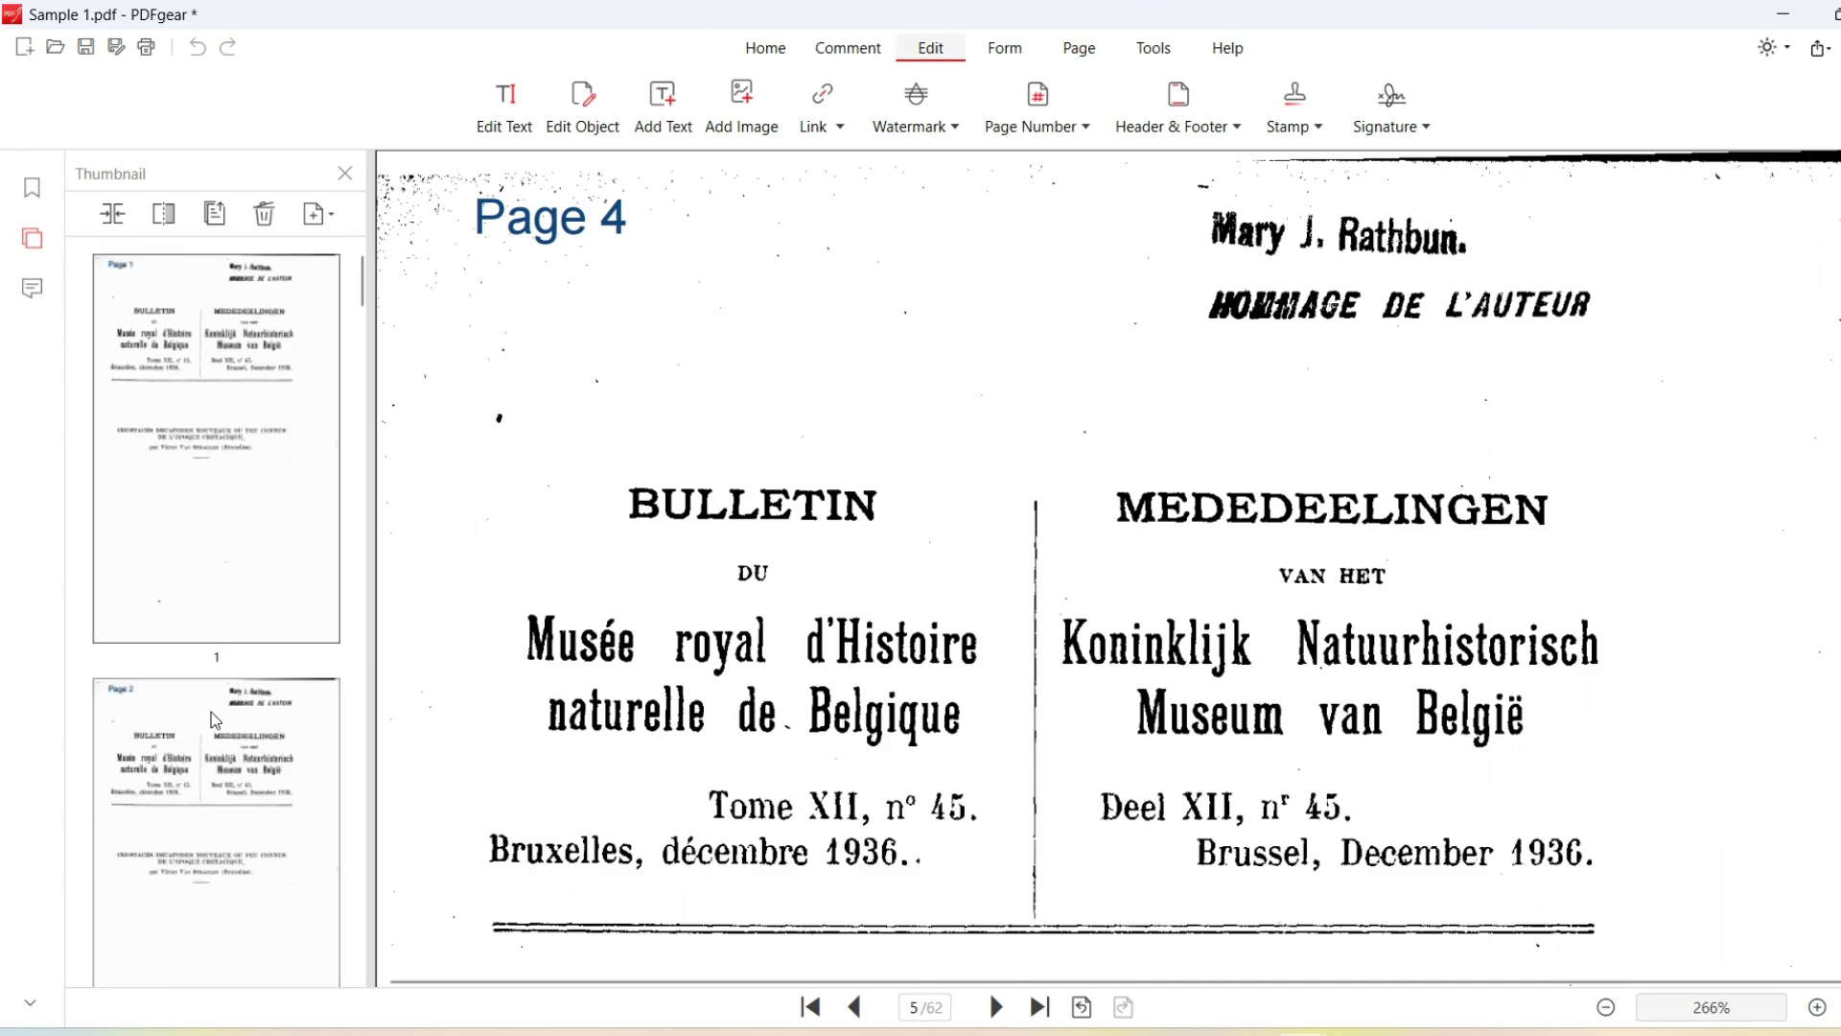
pyautogui.click(190, 467)
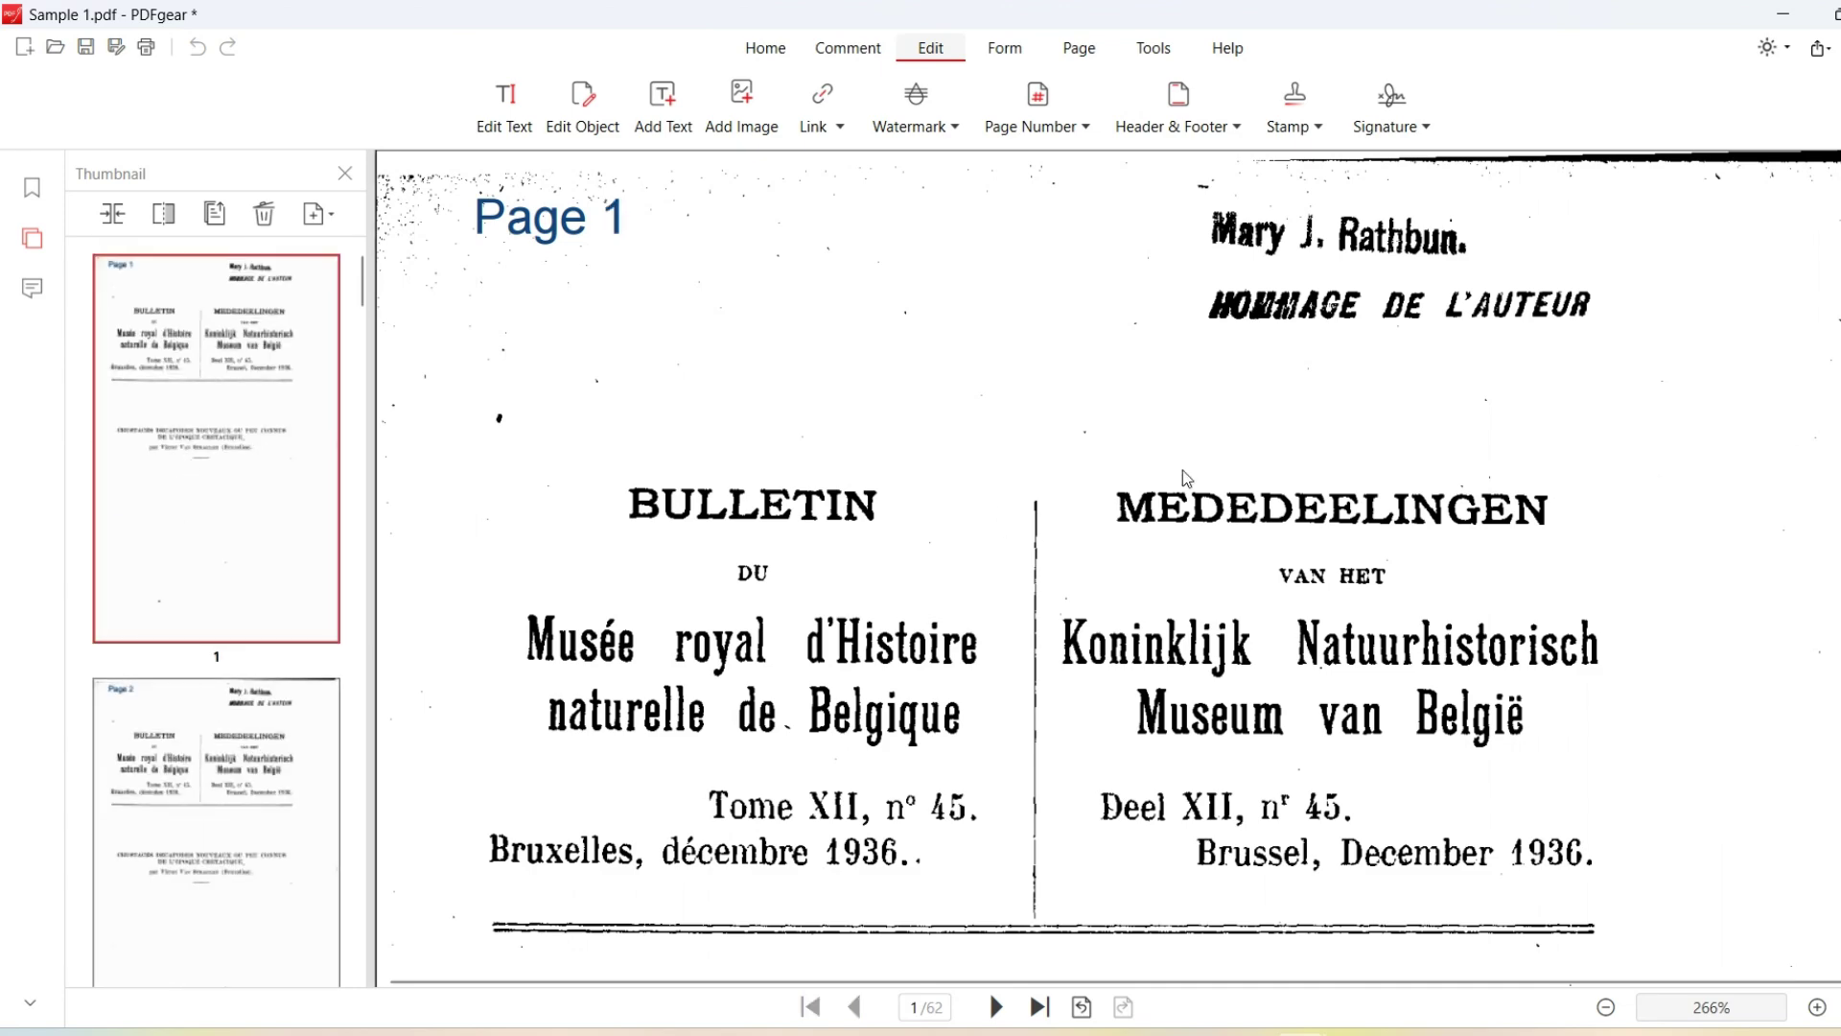
pyautogui.click(1083, 127)
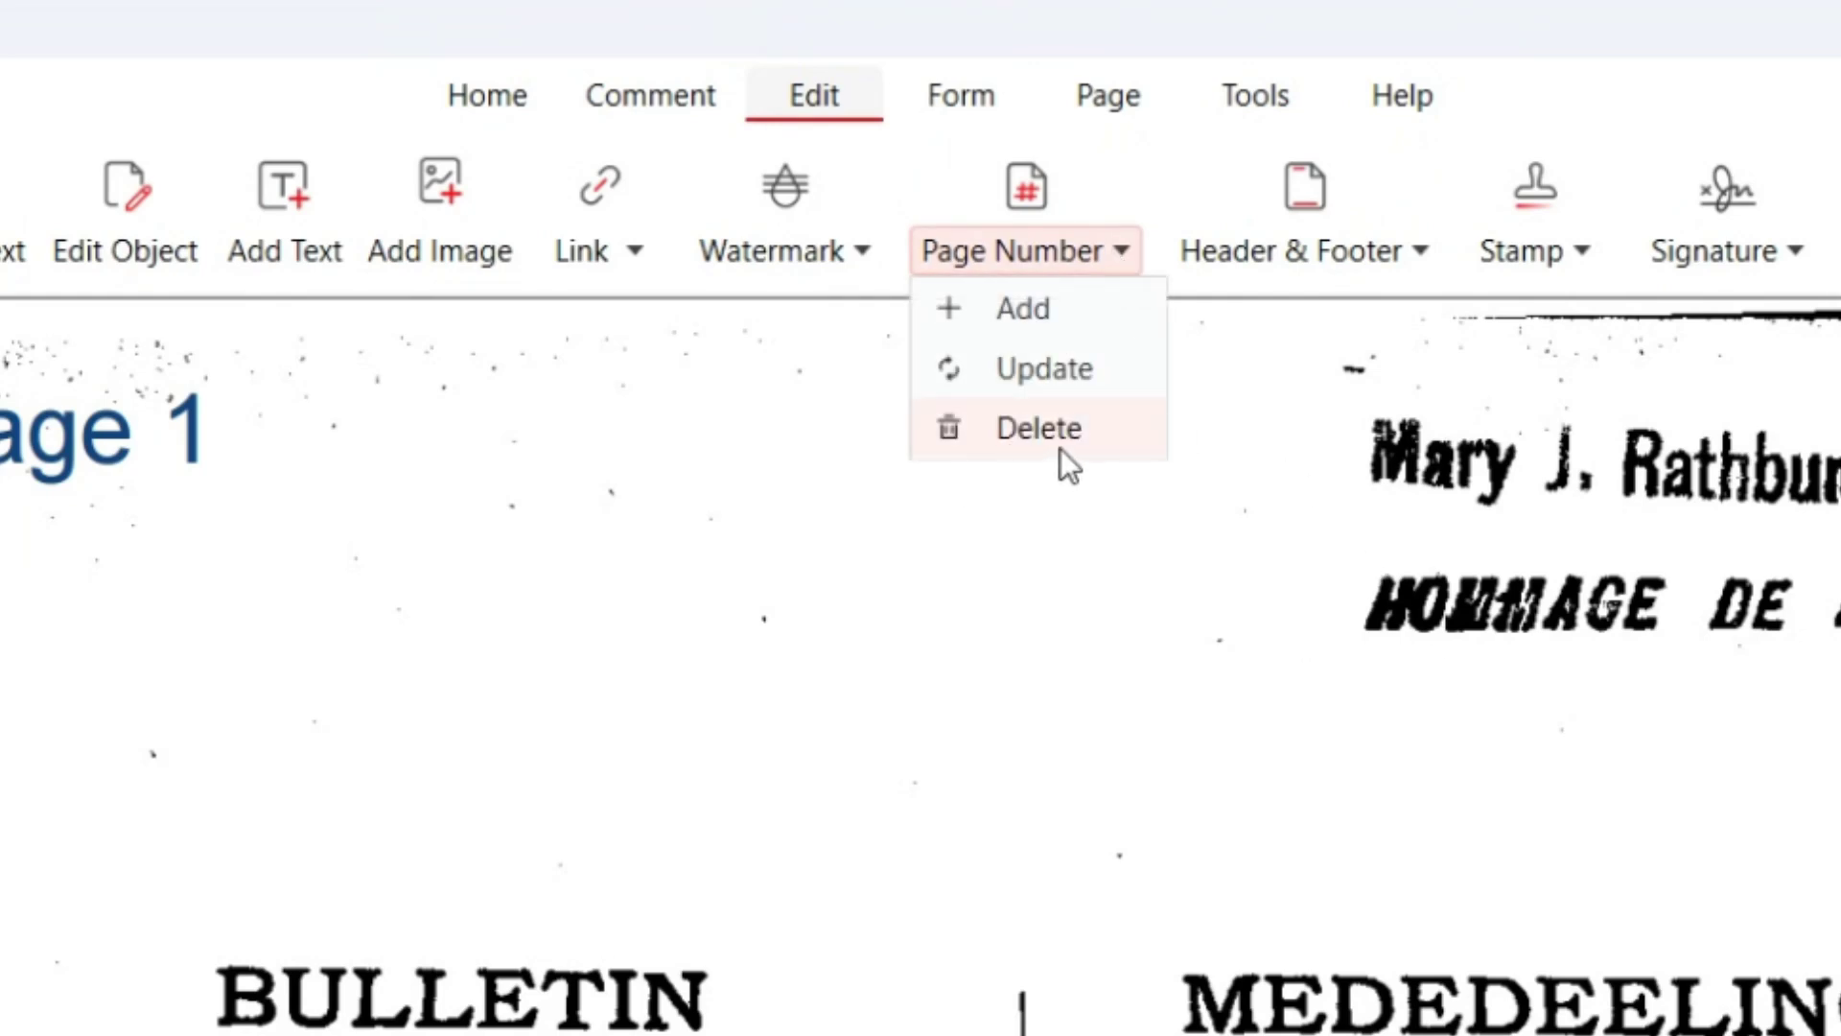
pyautogui.click(1049, 422)
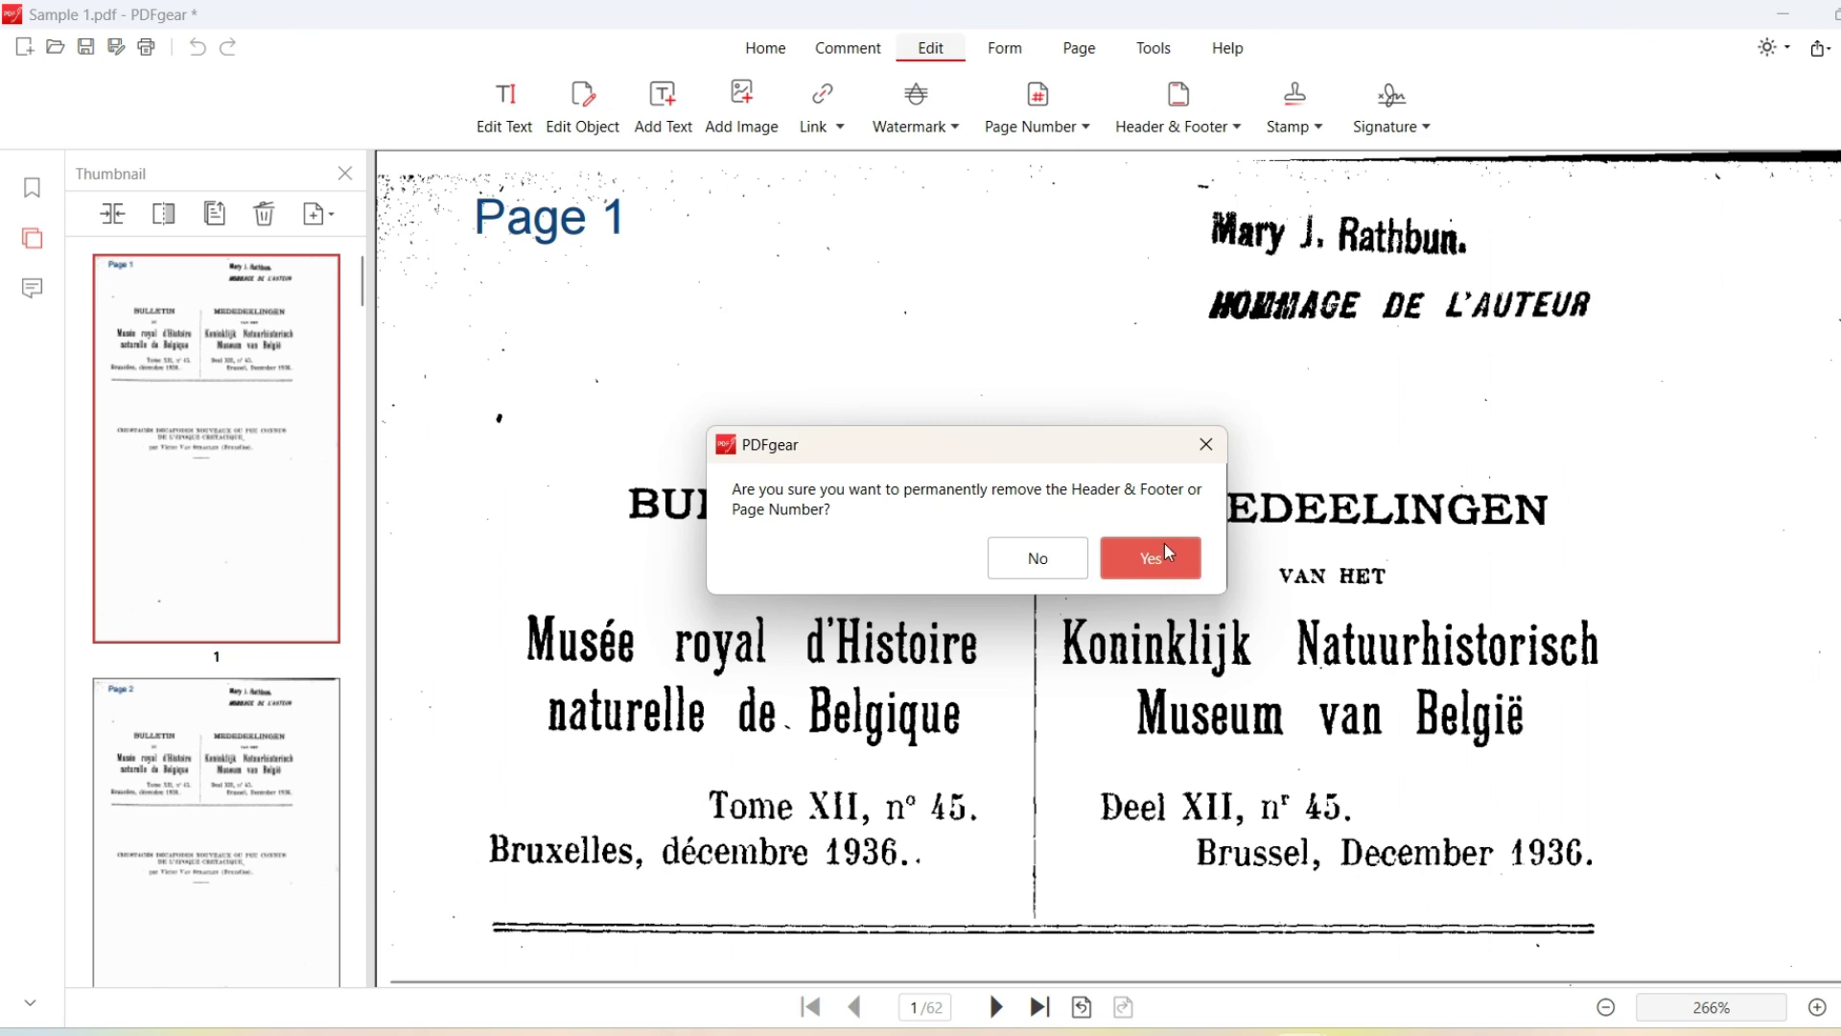
pyautogui.click(1052, 566)
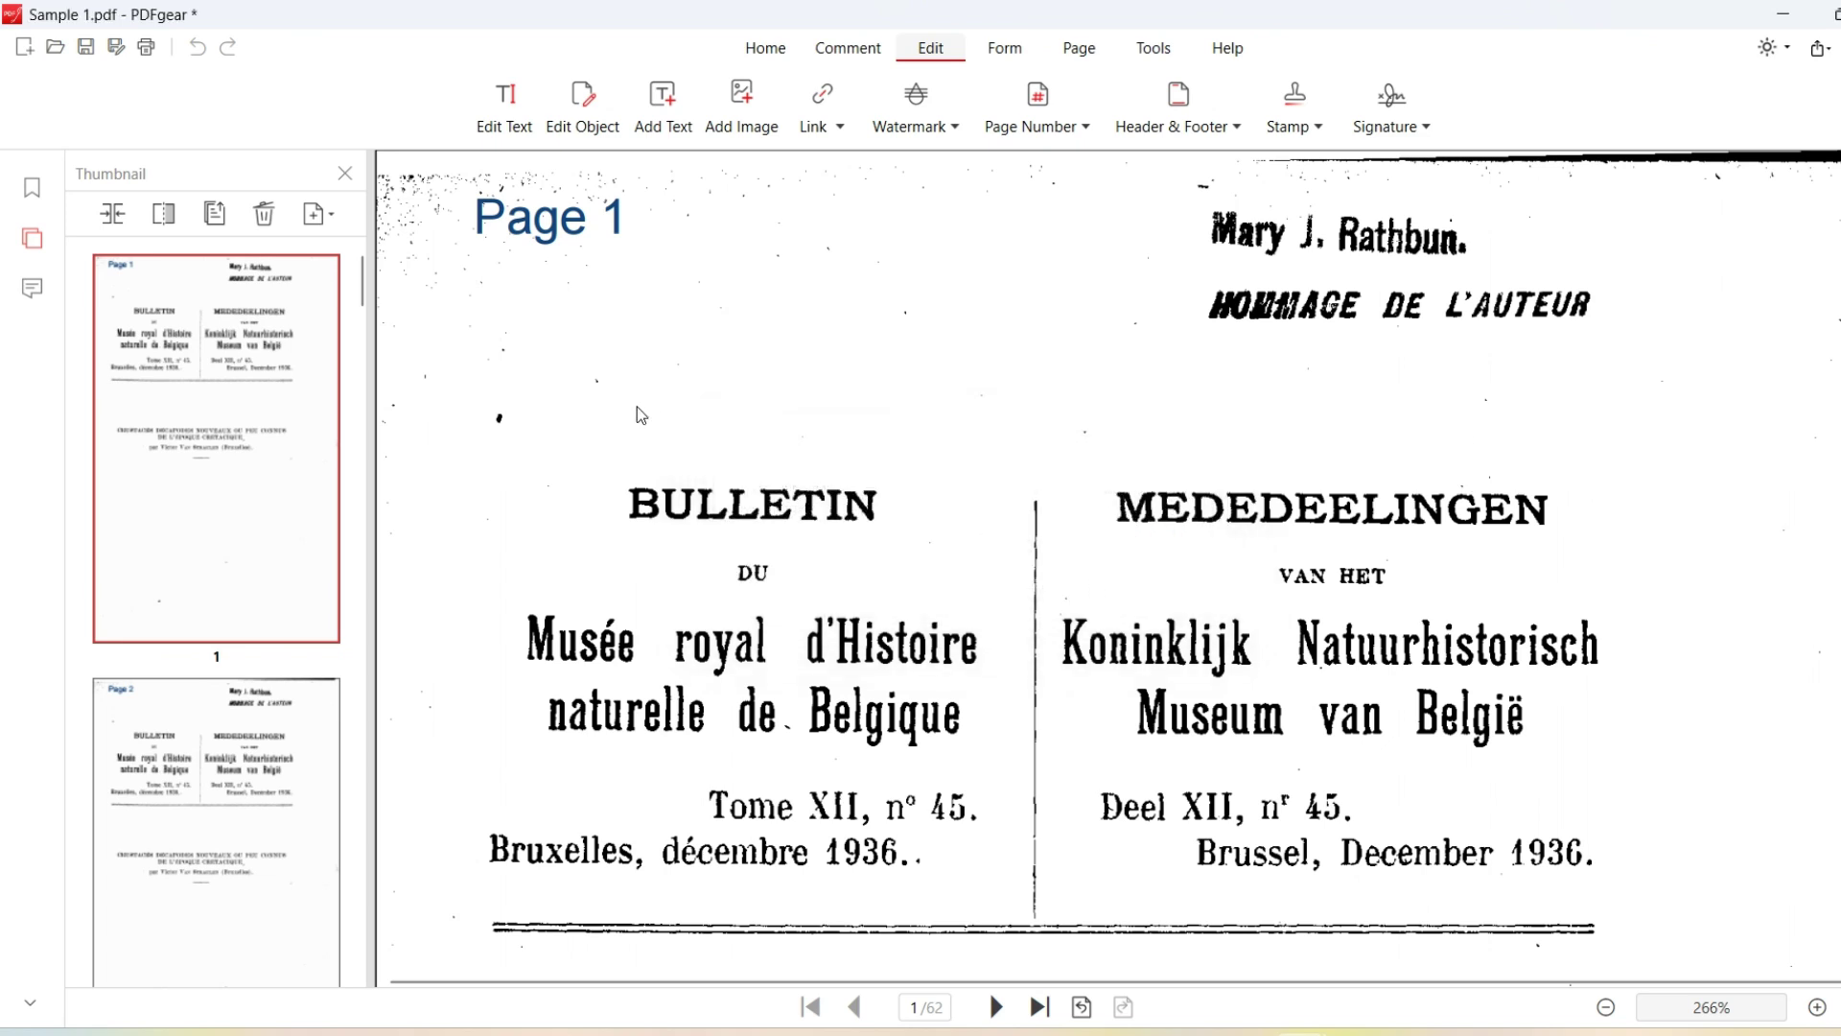
# - Save the numbered document as 'Sample 1 Copy' on the Desktop
pyautogui.click(114, 49)
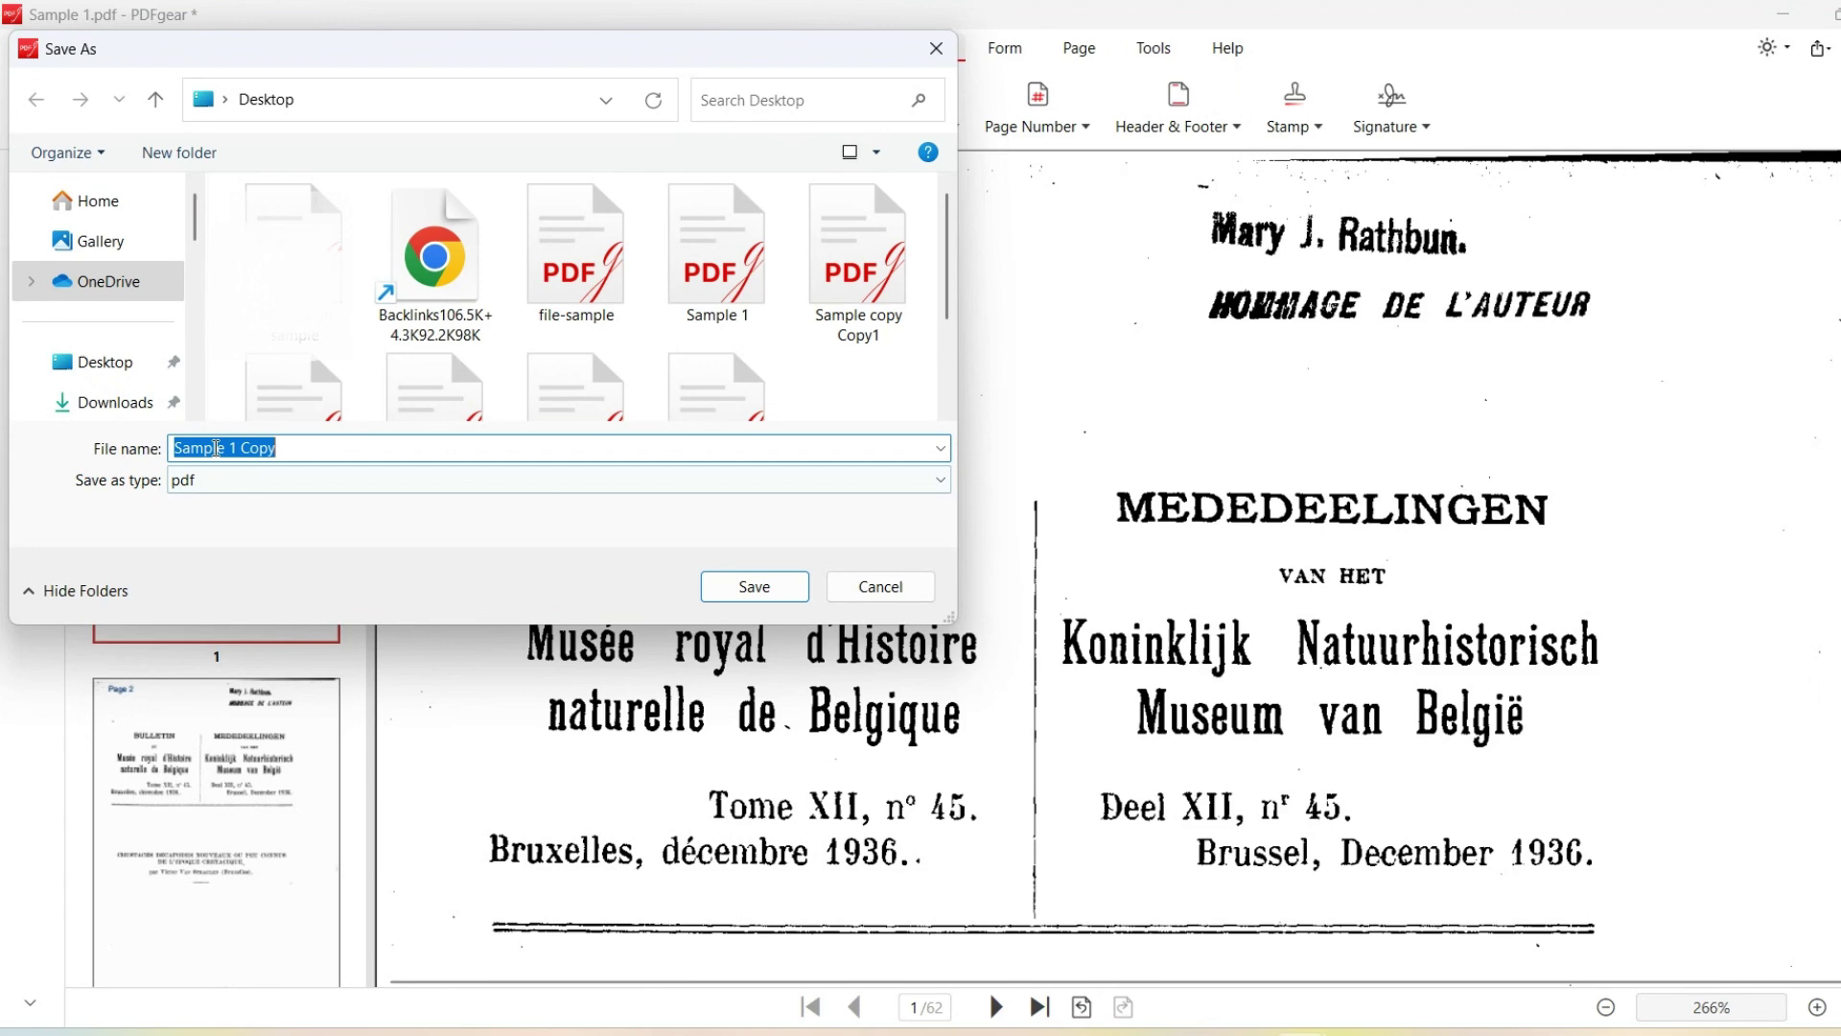
pyautogui.click(755, 587)
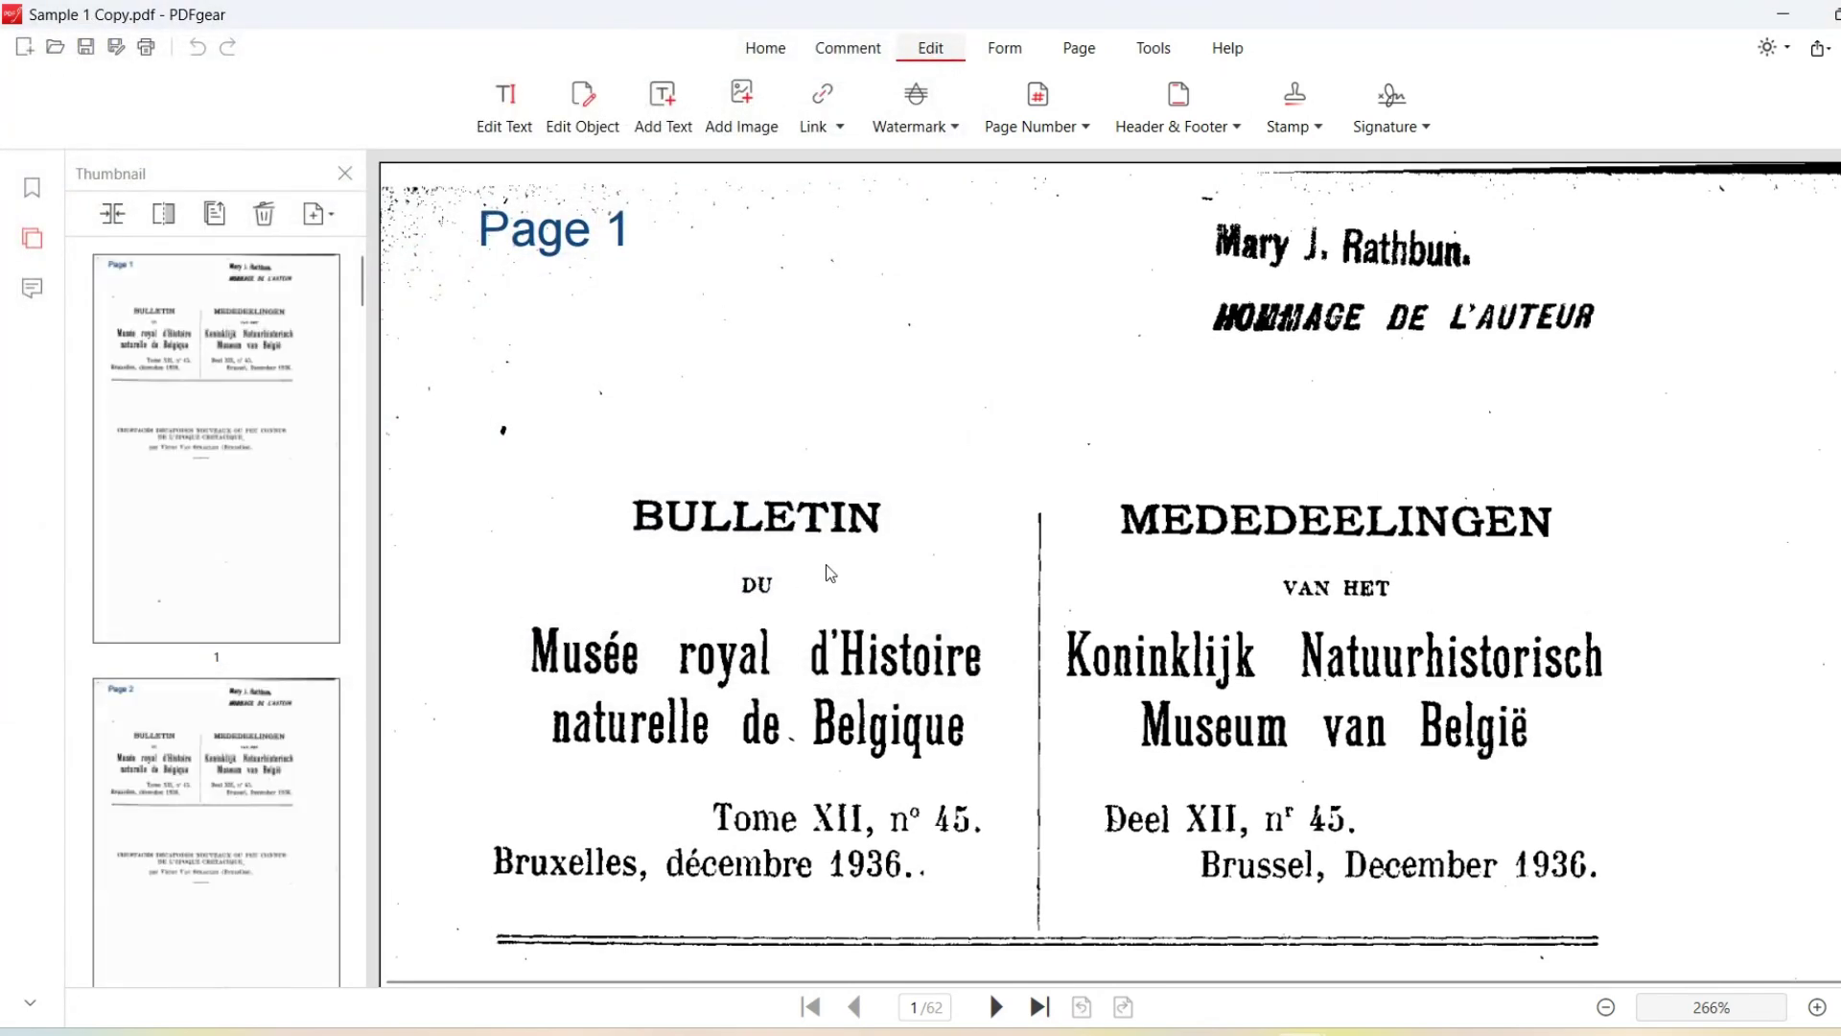
pyautogui.scroll(-2, 830, 573)
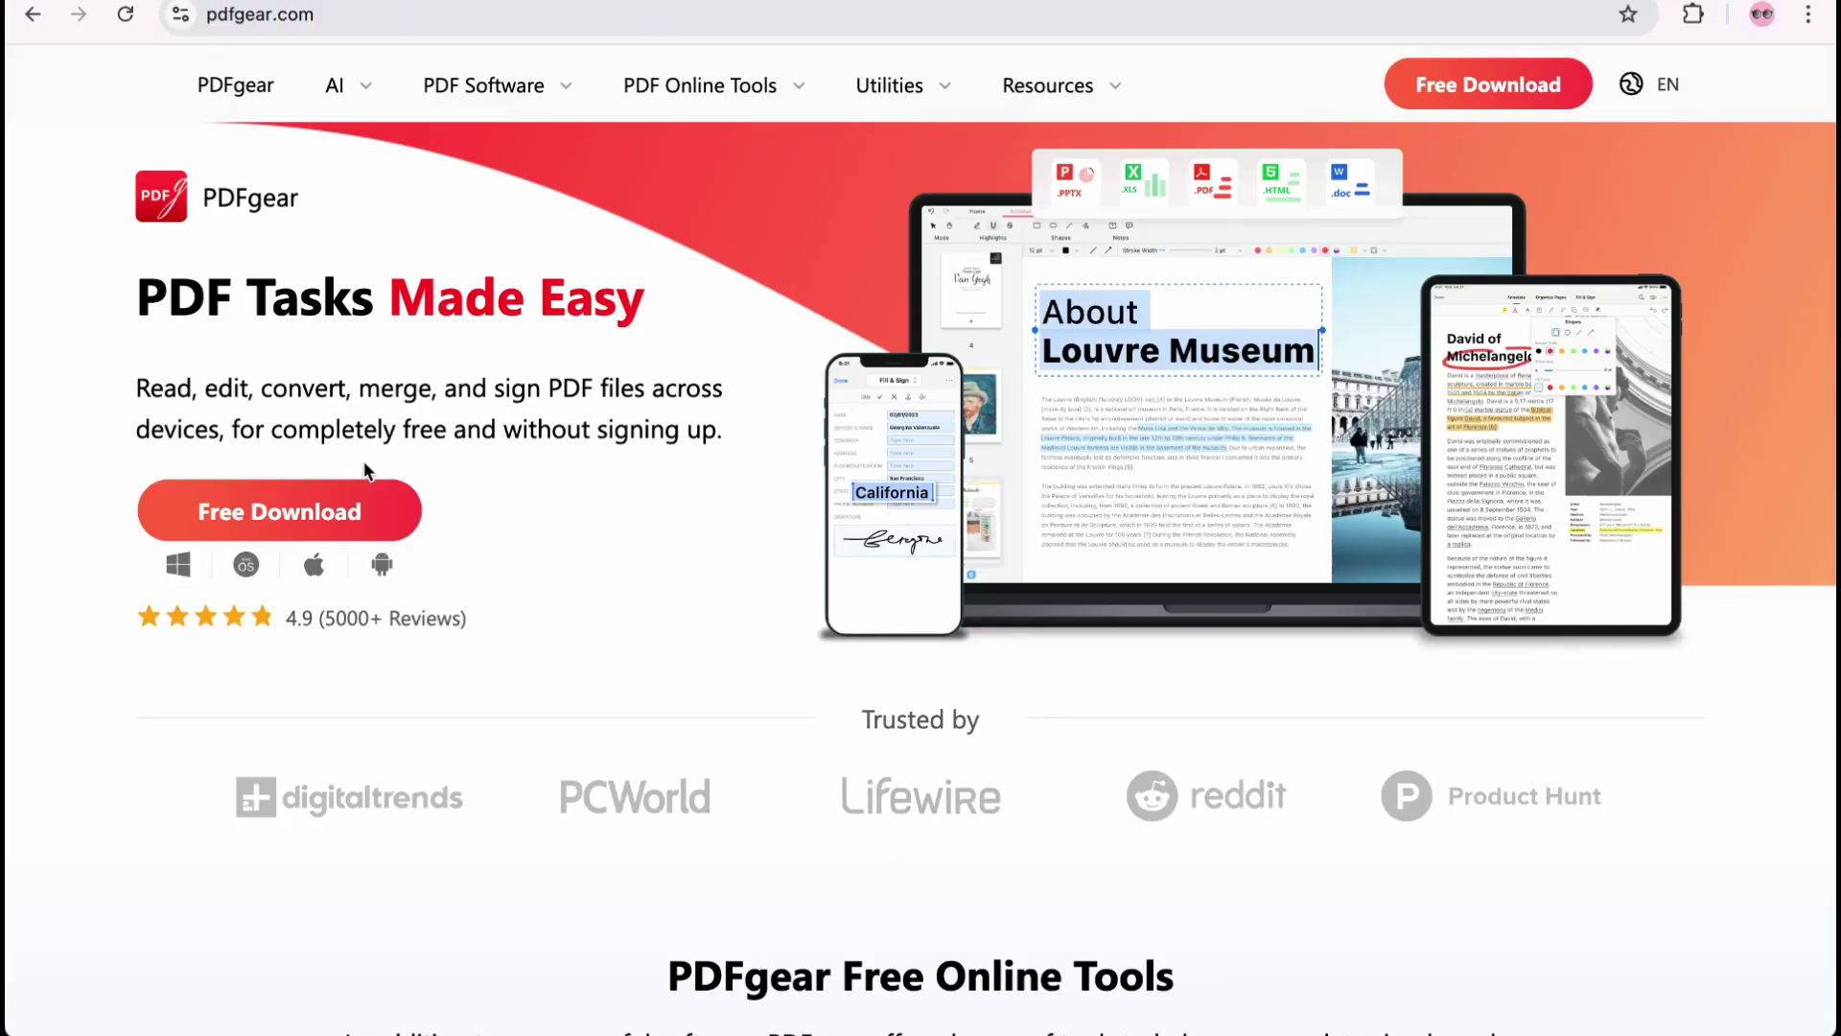
# - Follow pdfgear.com's Free Download to the Mac App Store and launch PDFgear from there
pyautogui.scroll(-2, 811, 658)
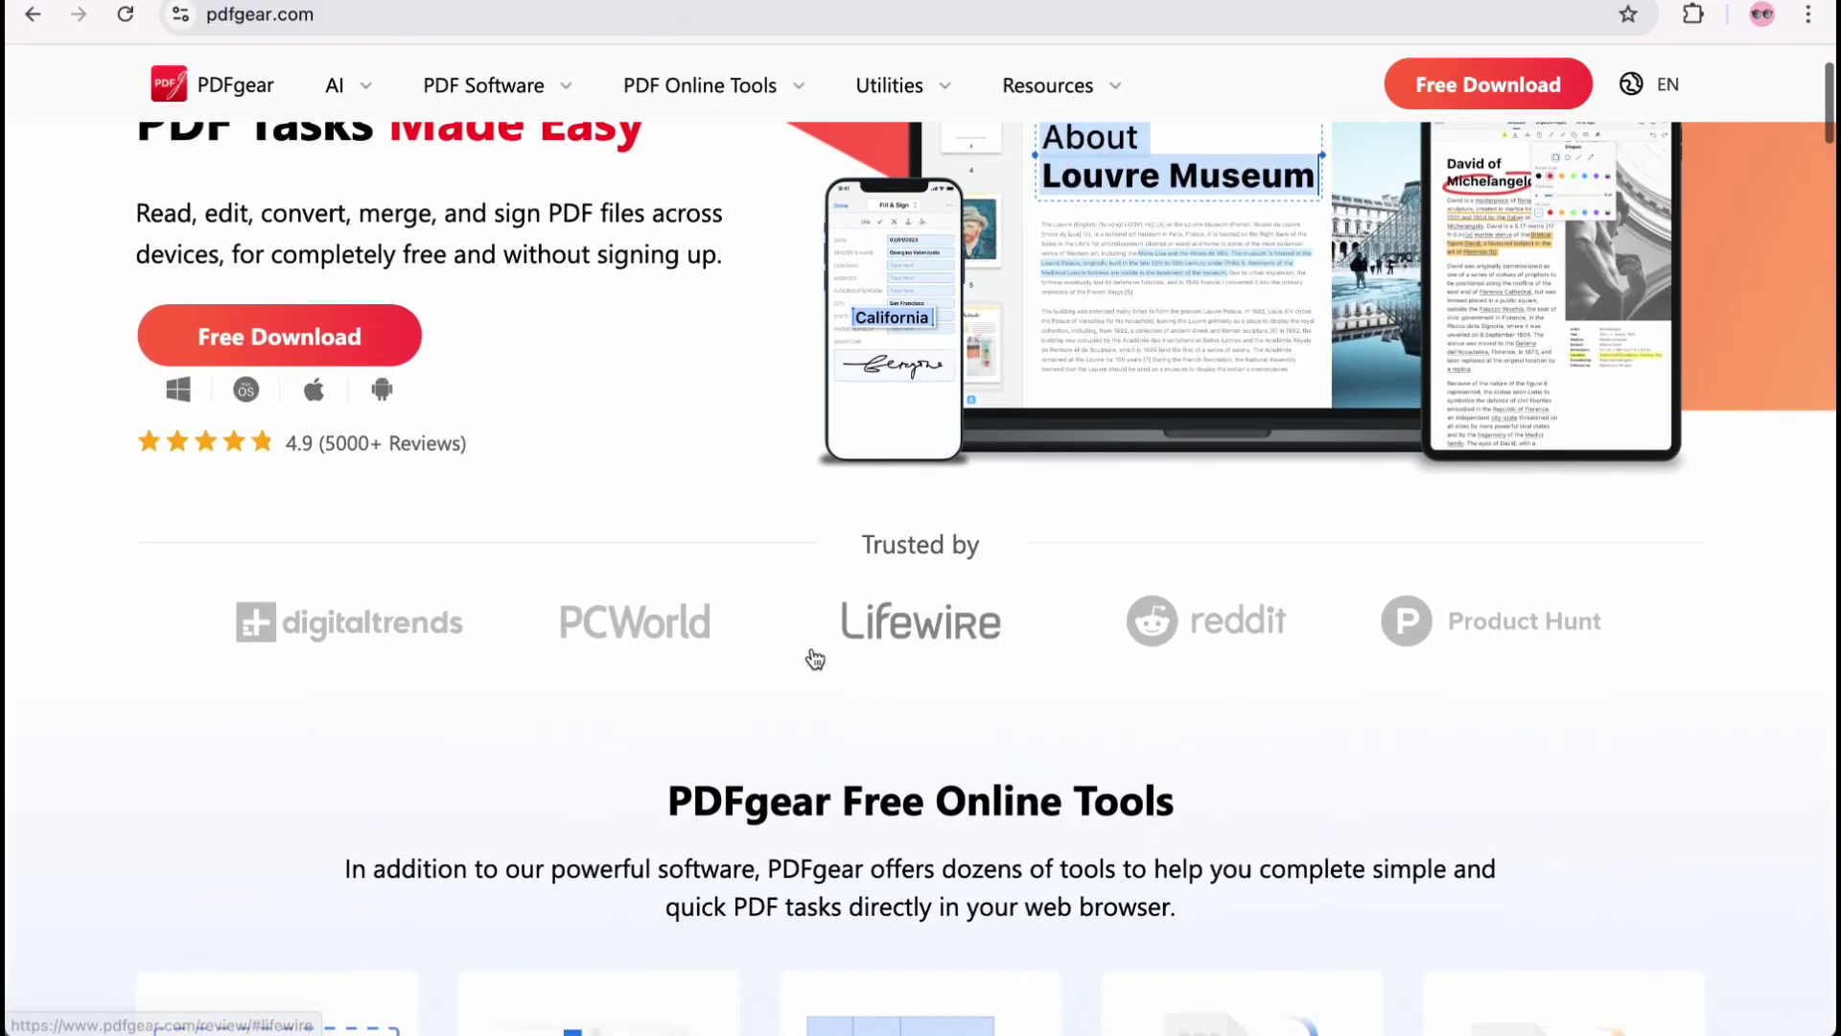
pyautogui.scroll(2, 811, 657)
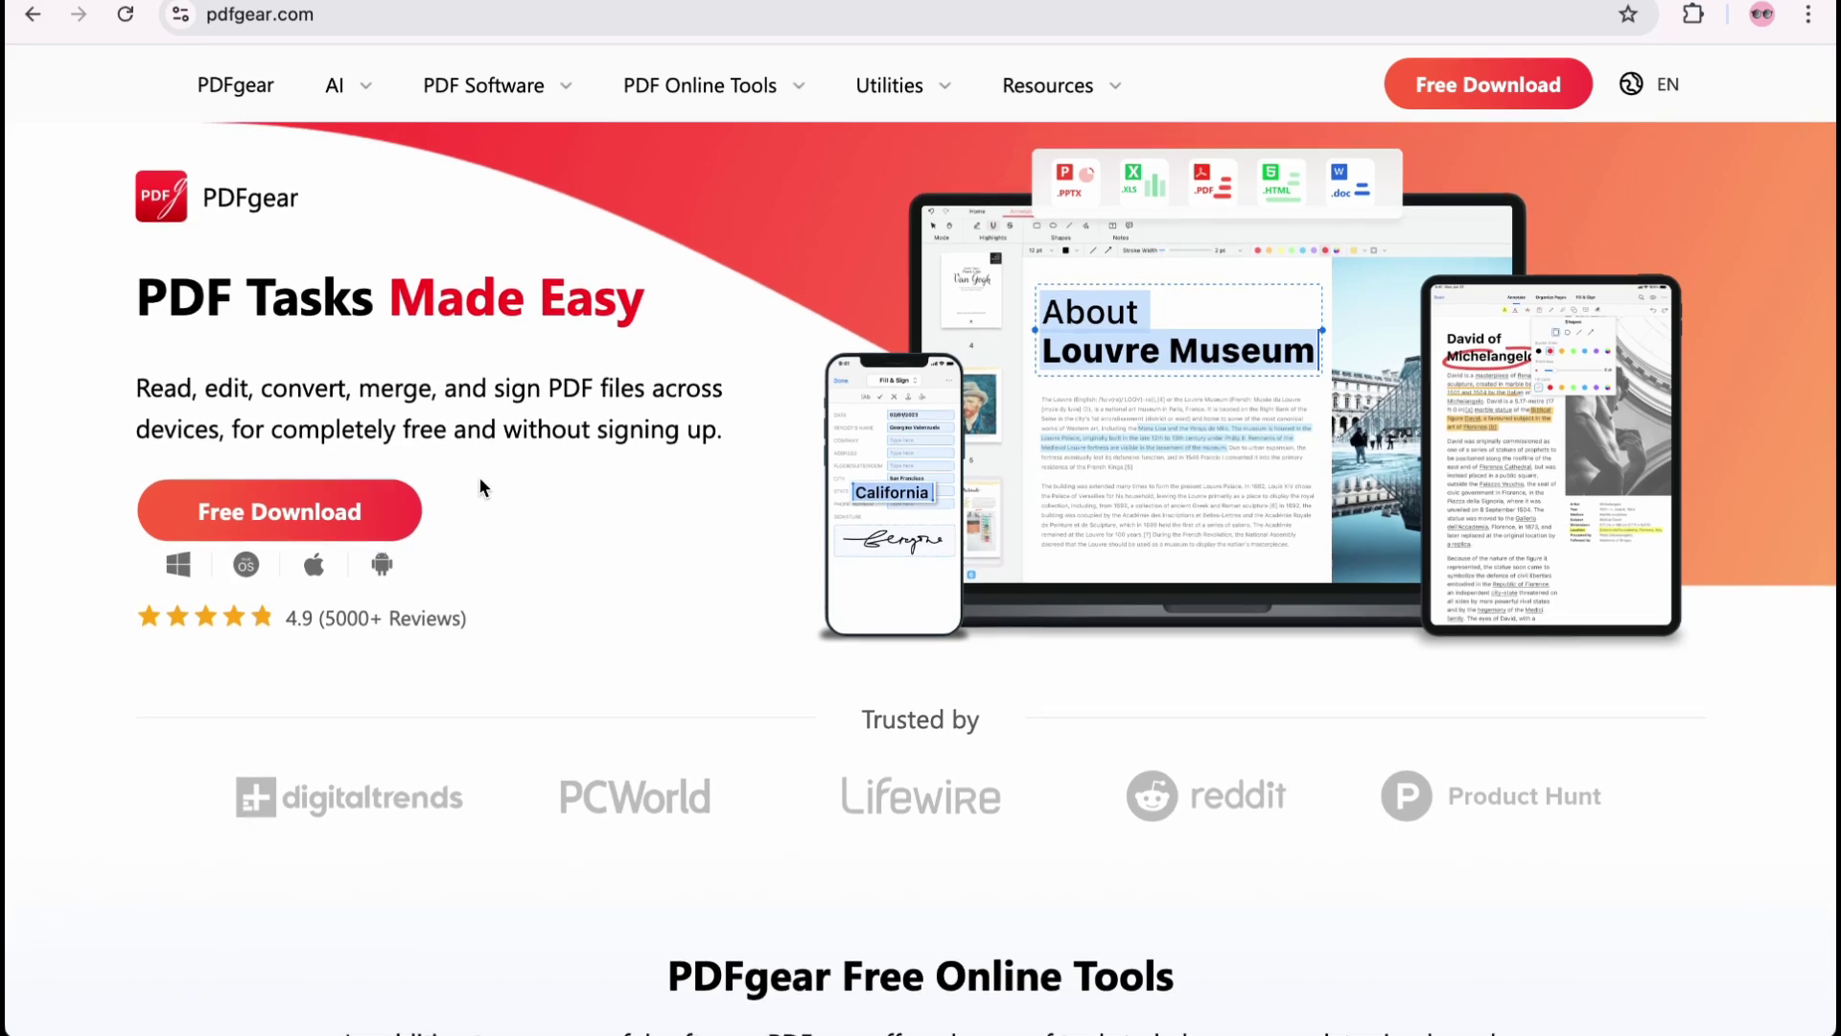
pyautogui.click(338, 515)
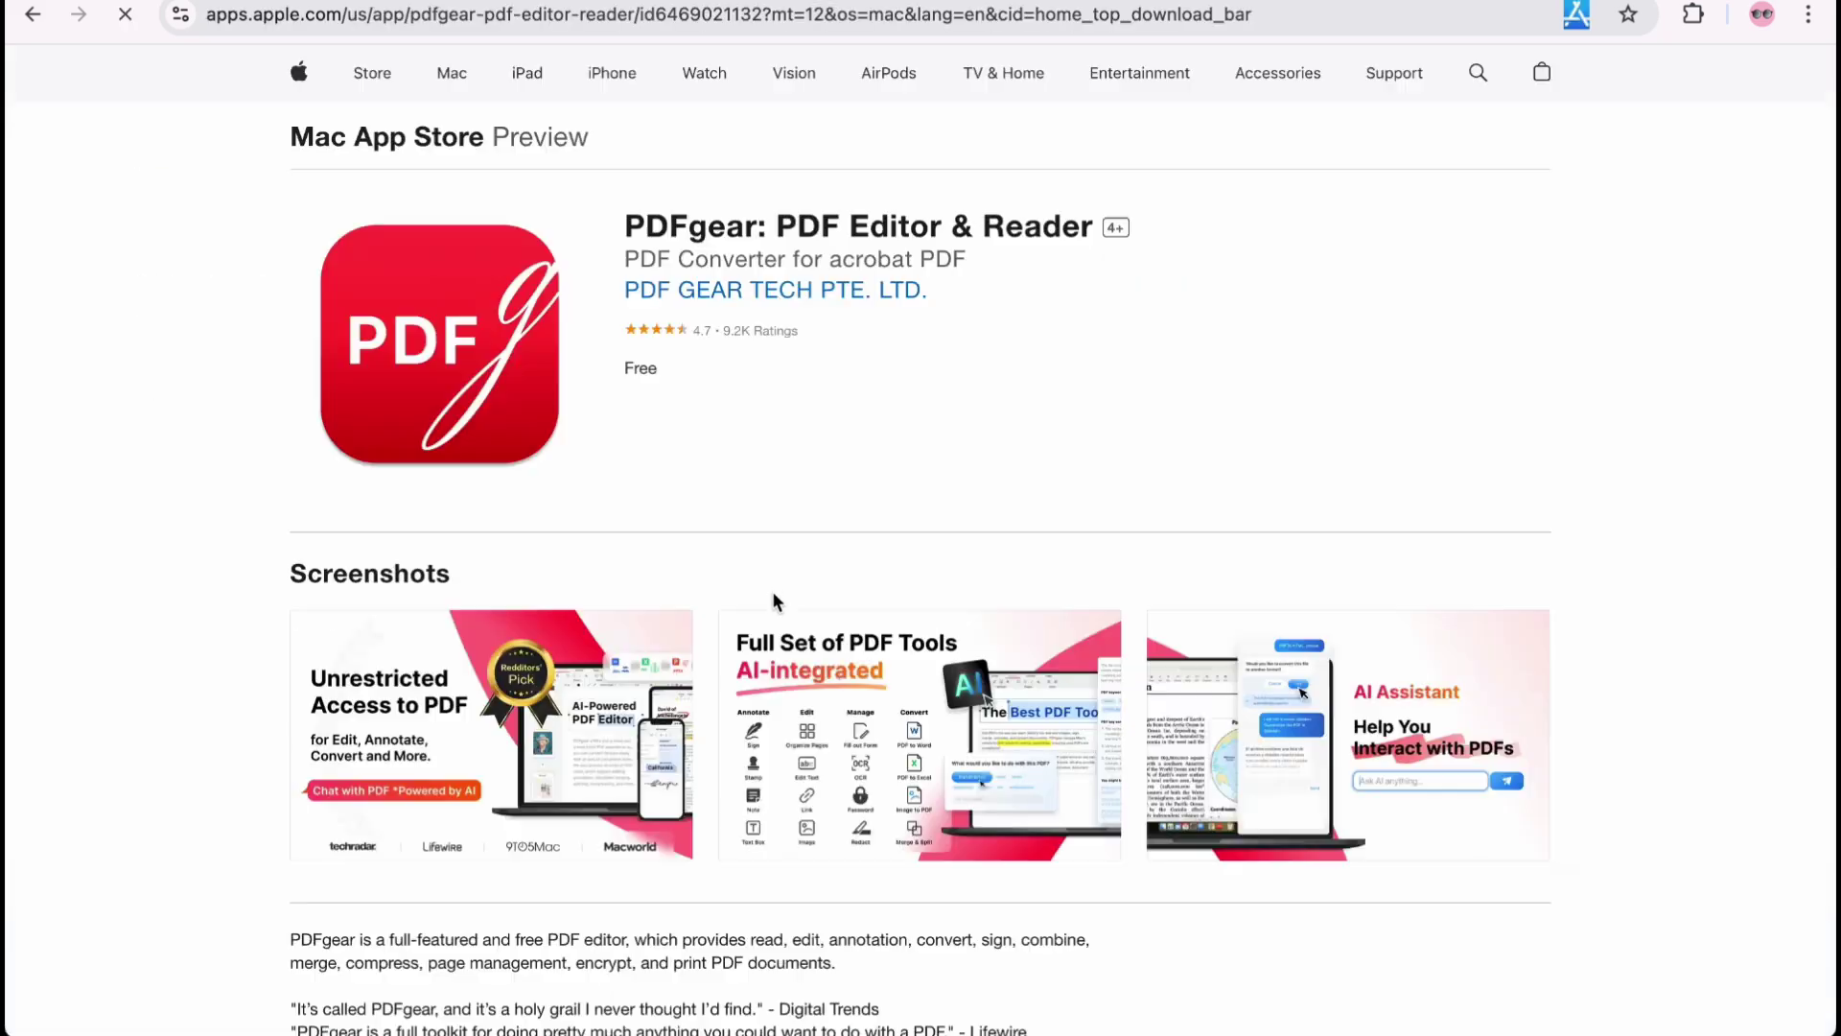
pyautogui.click(1127, 259)
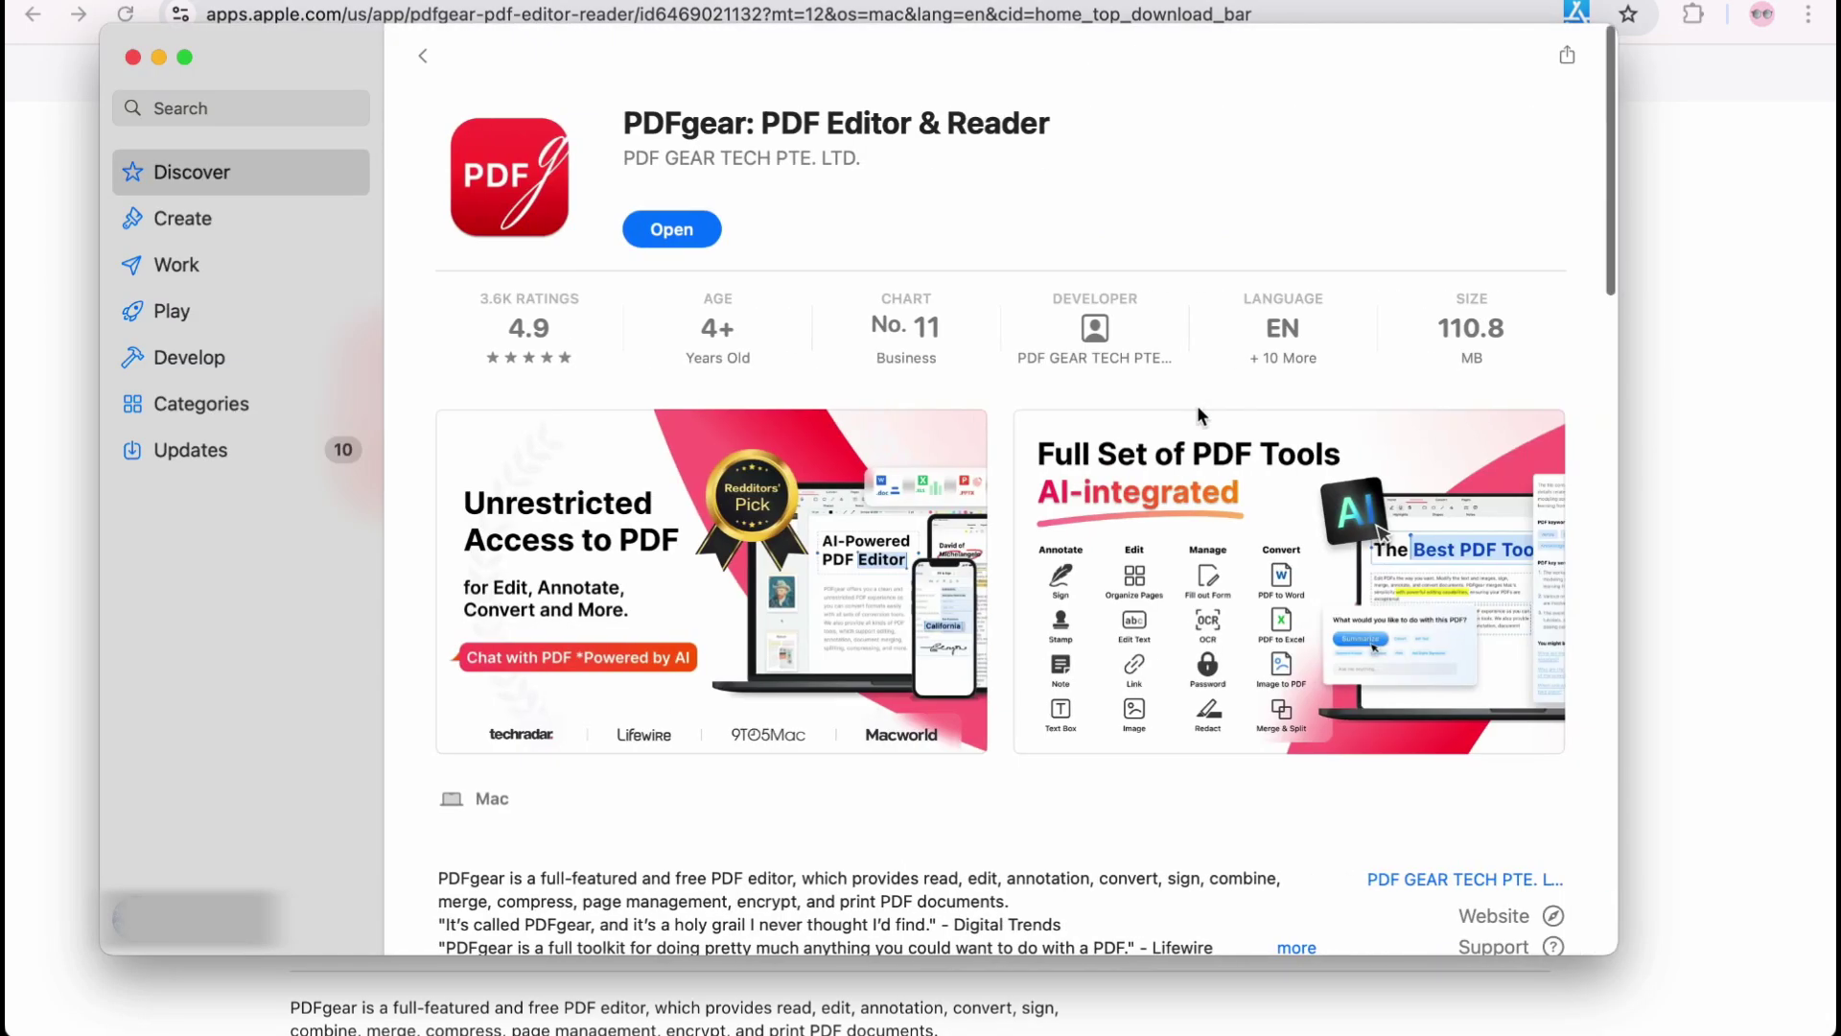
pyautogui.click(657, 232)
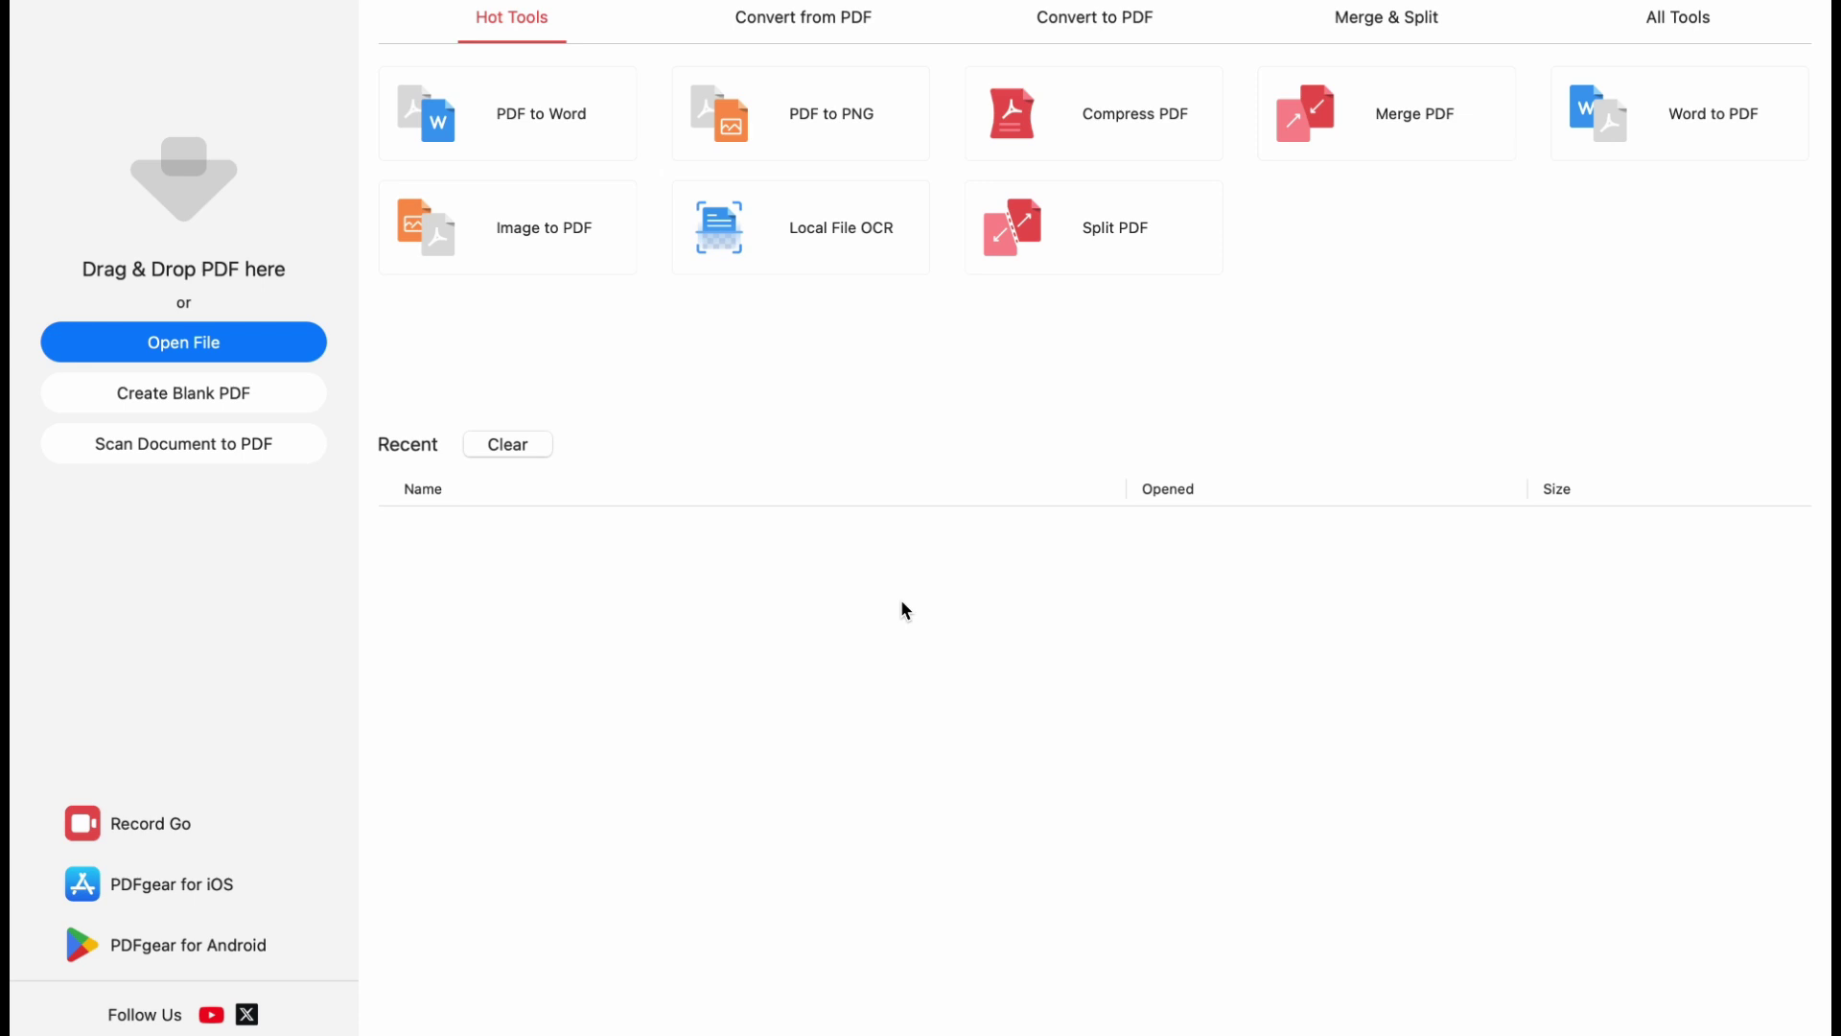
# - Open Sample 1.pdf and bring up the Edit tab's Page Number add/remove choices
pyautogui.click(241, 346)
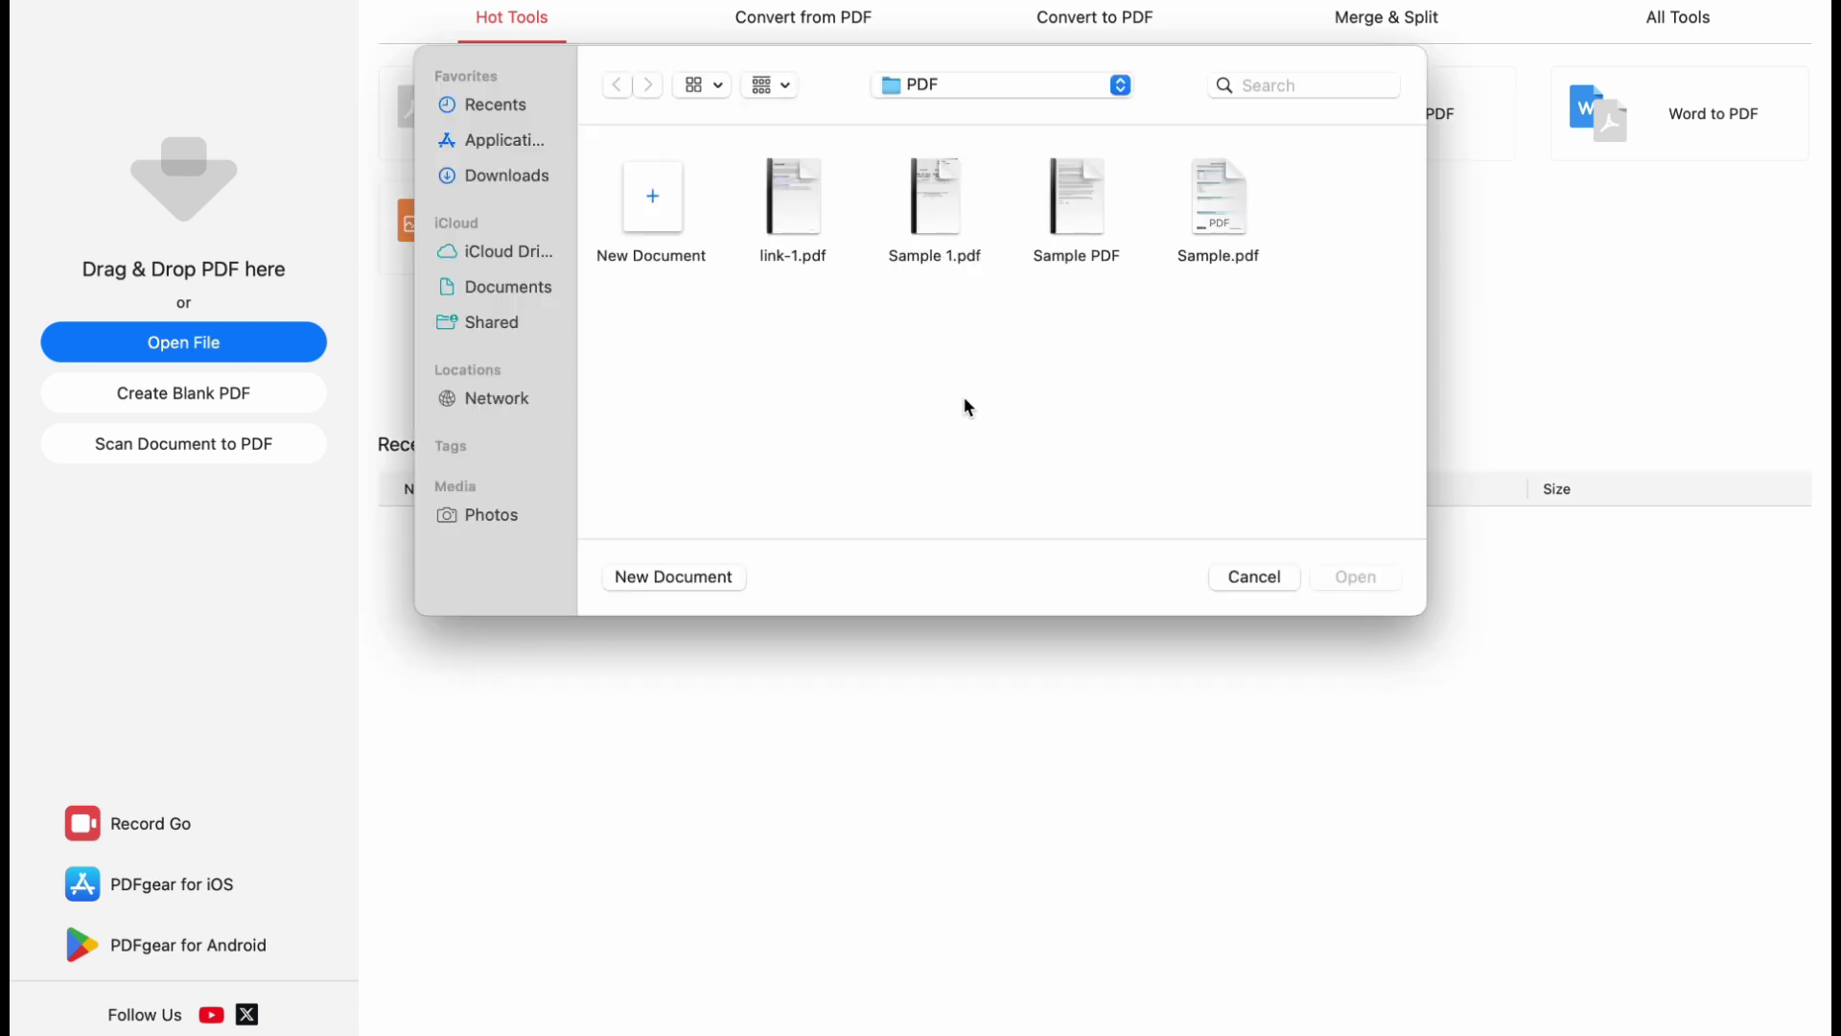
pyautogui.doubleClick(930, 197)
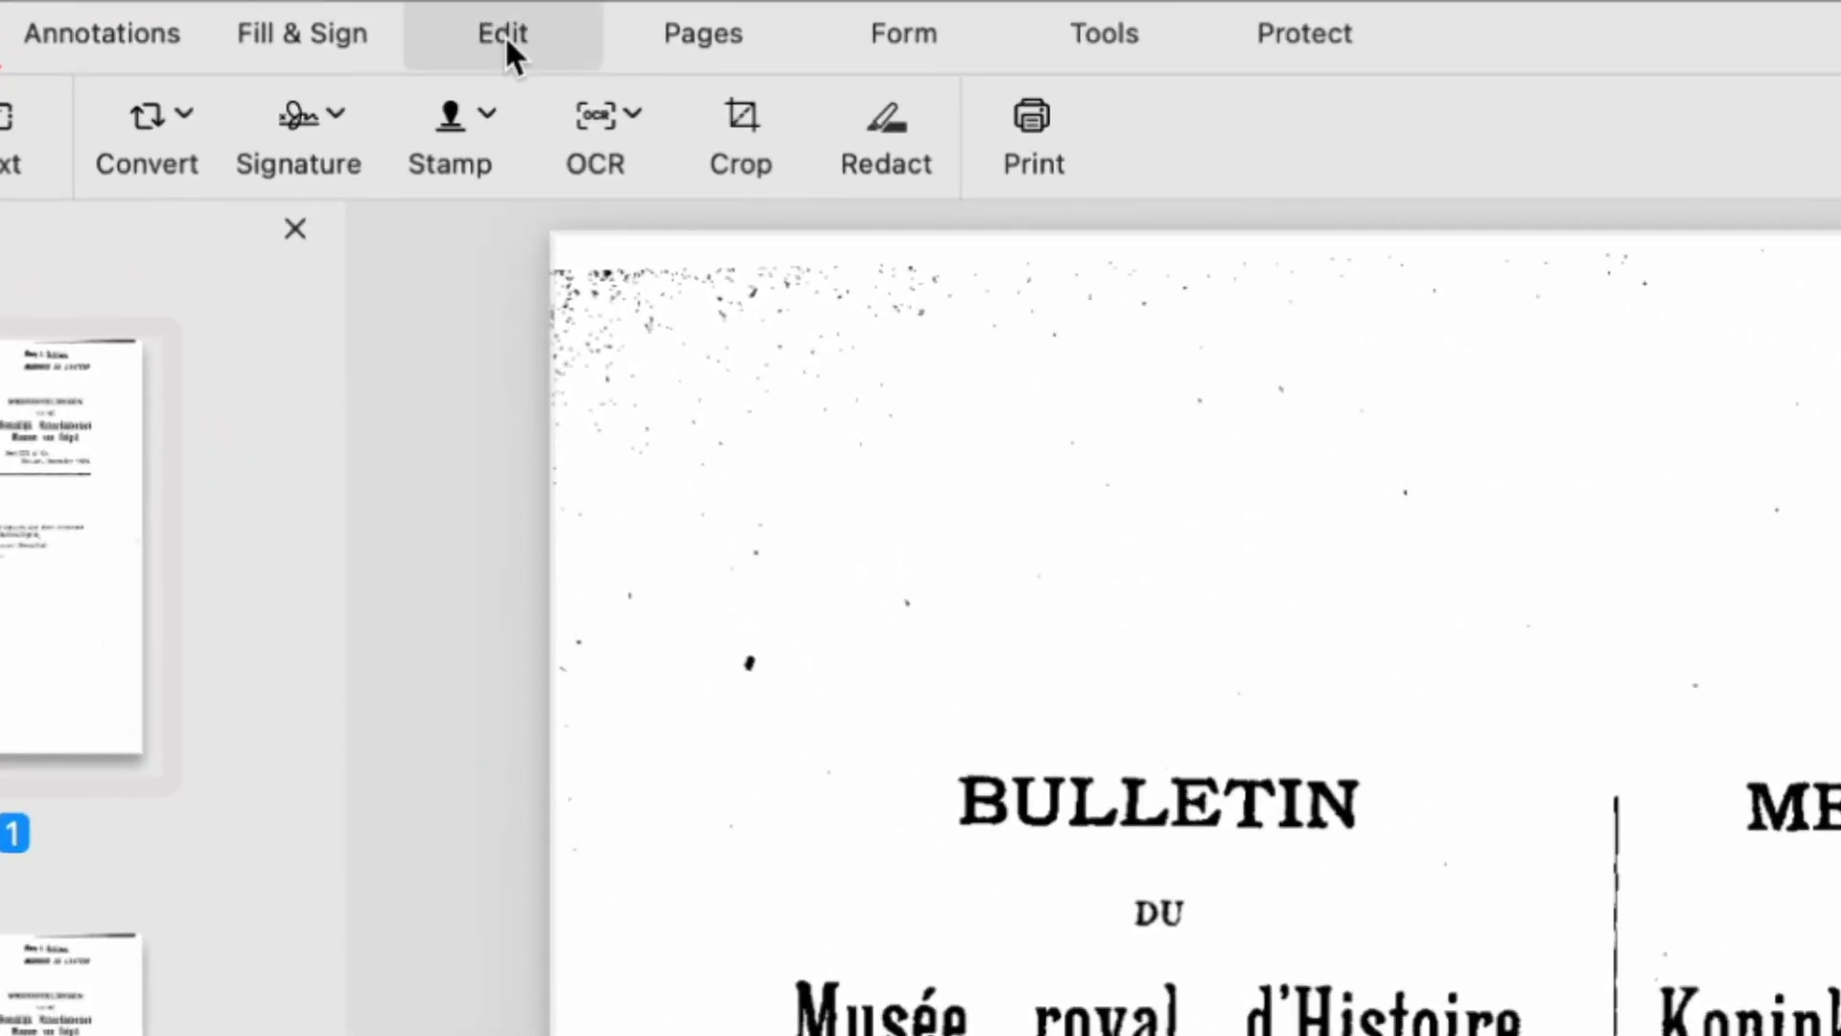
pyautogui.click(505, 35)
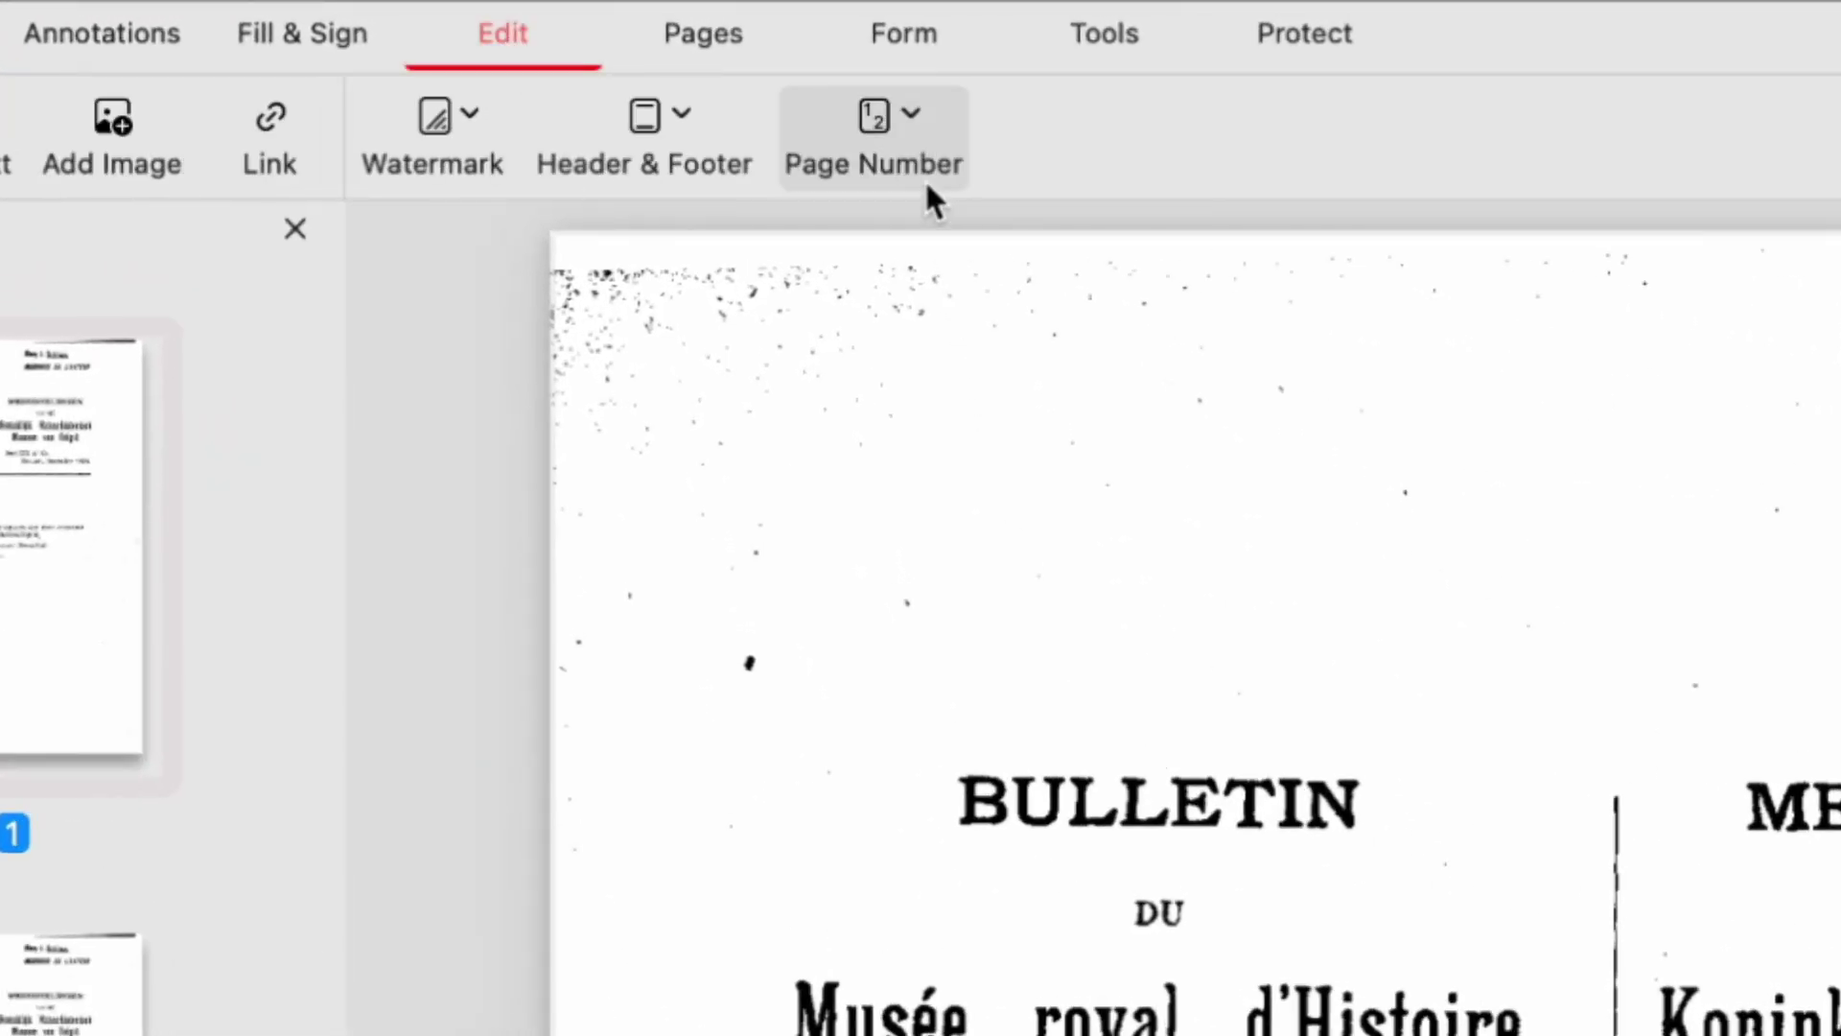
pyautogui.click(909, 114)
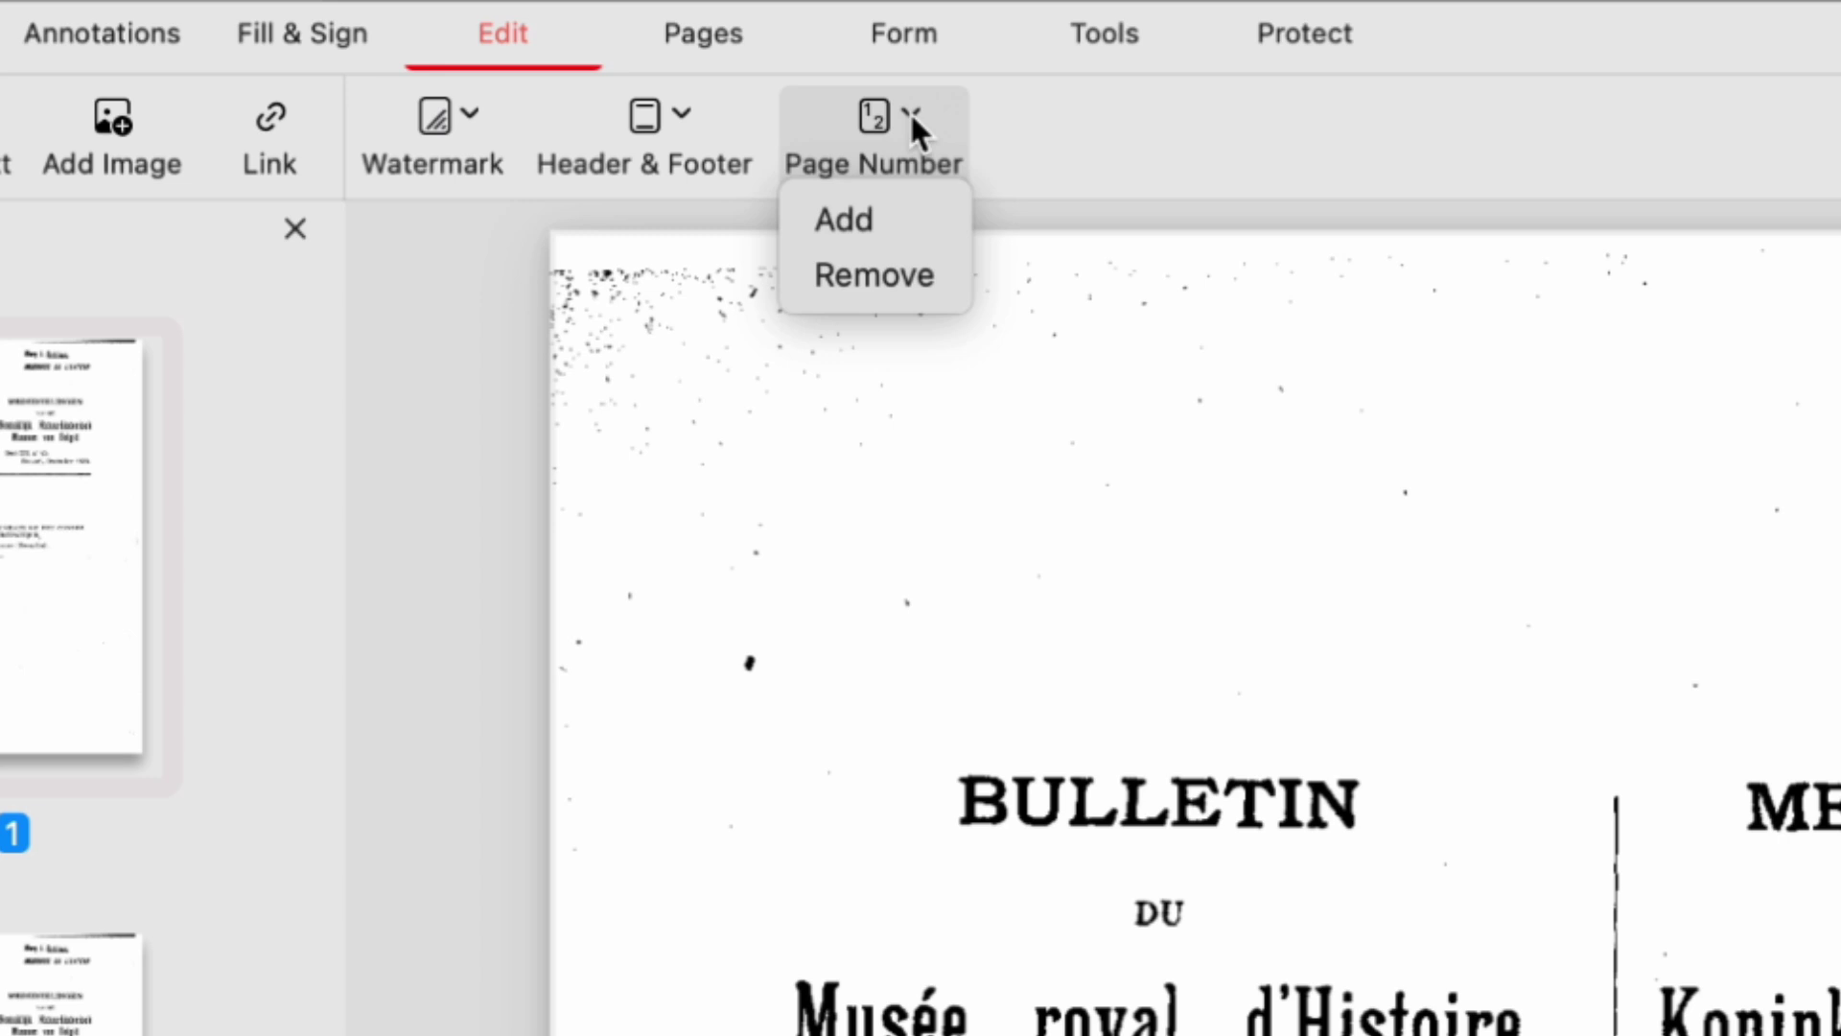
# - Start adding page numbers in the Page 1,2,3… style, keeping System Font
pyautogui.click(884, 217)
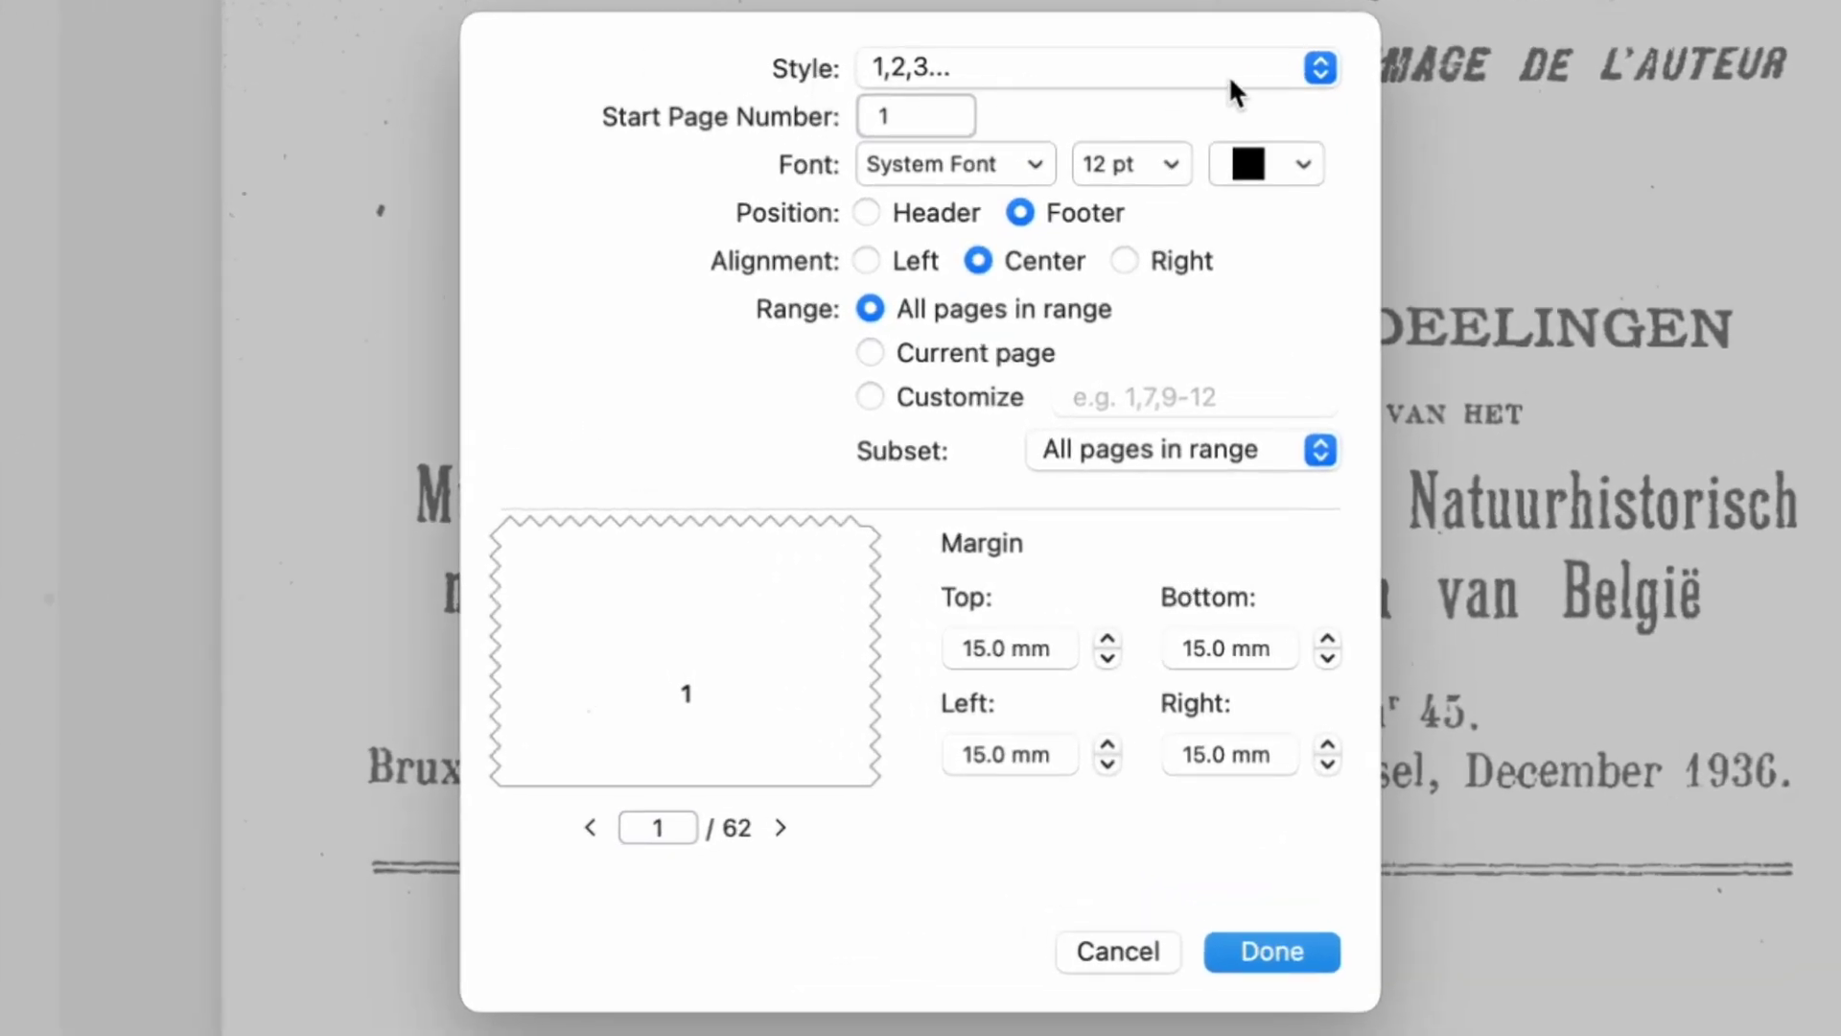
pyautogui.click(1332, 67)
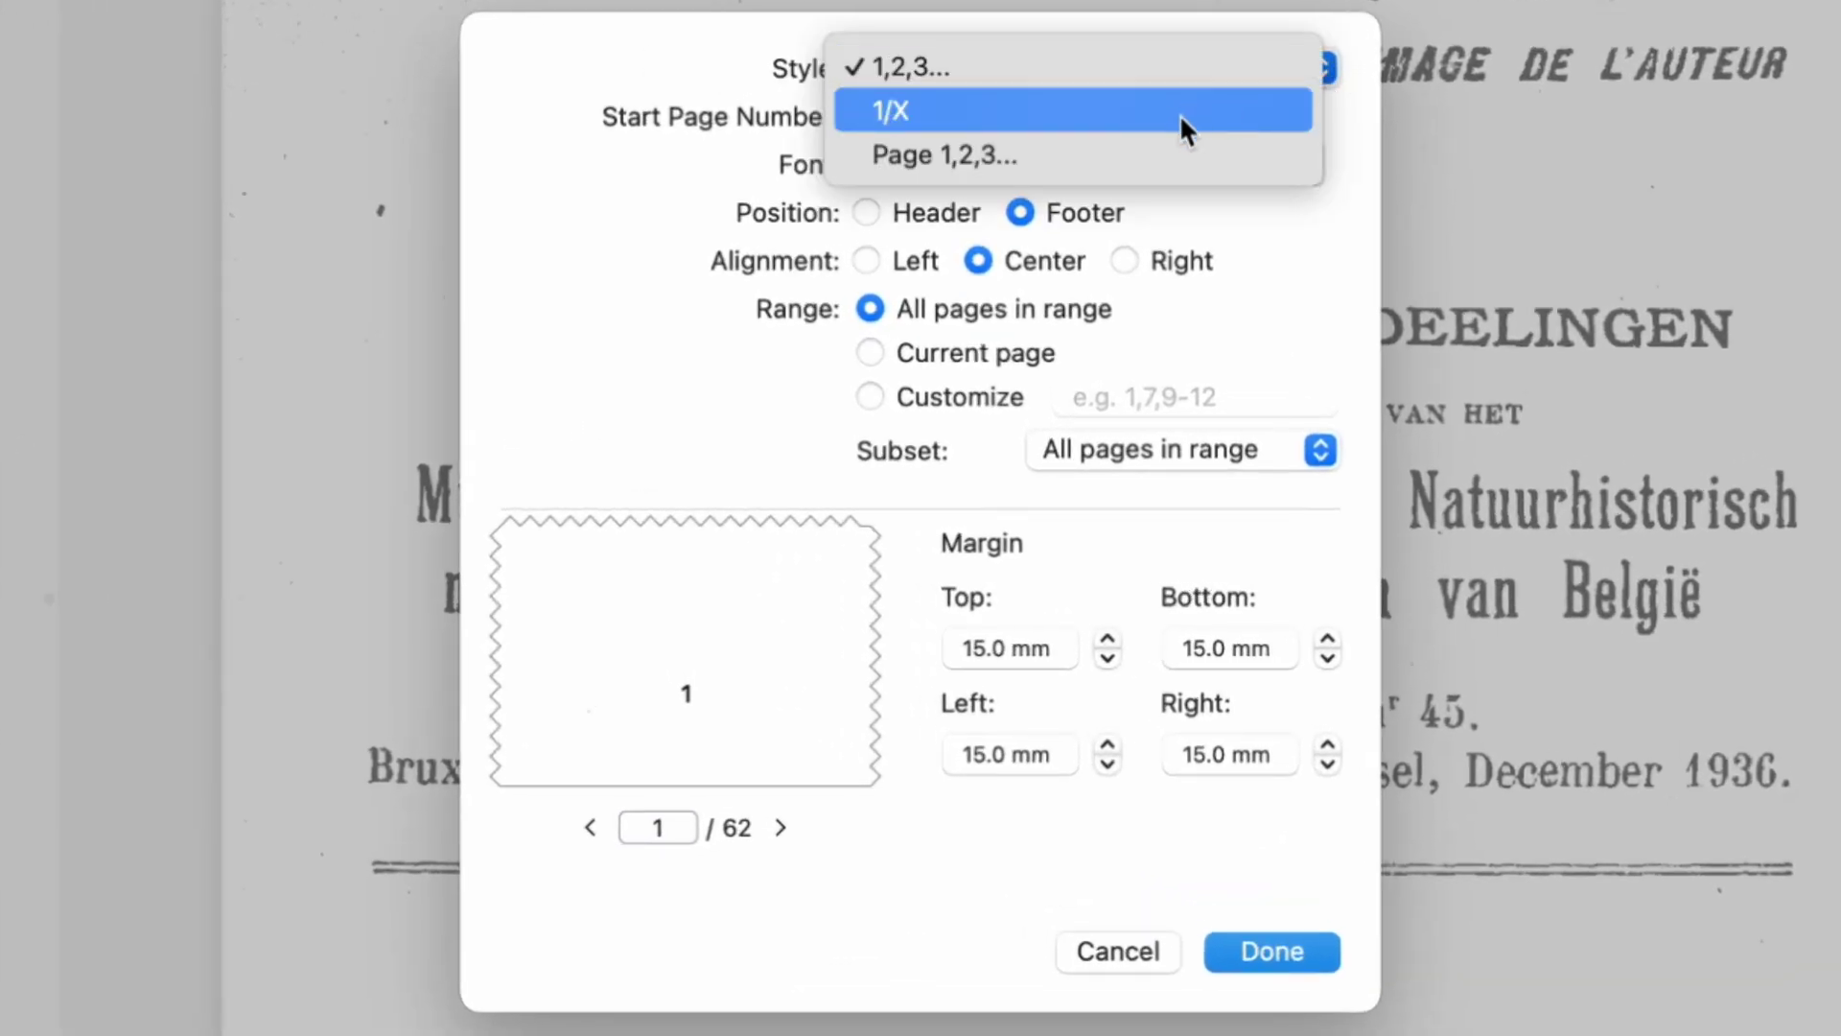
pyautogui.click(1151, 156)
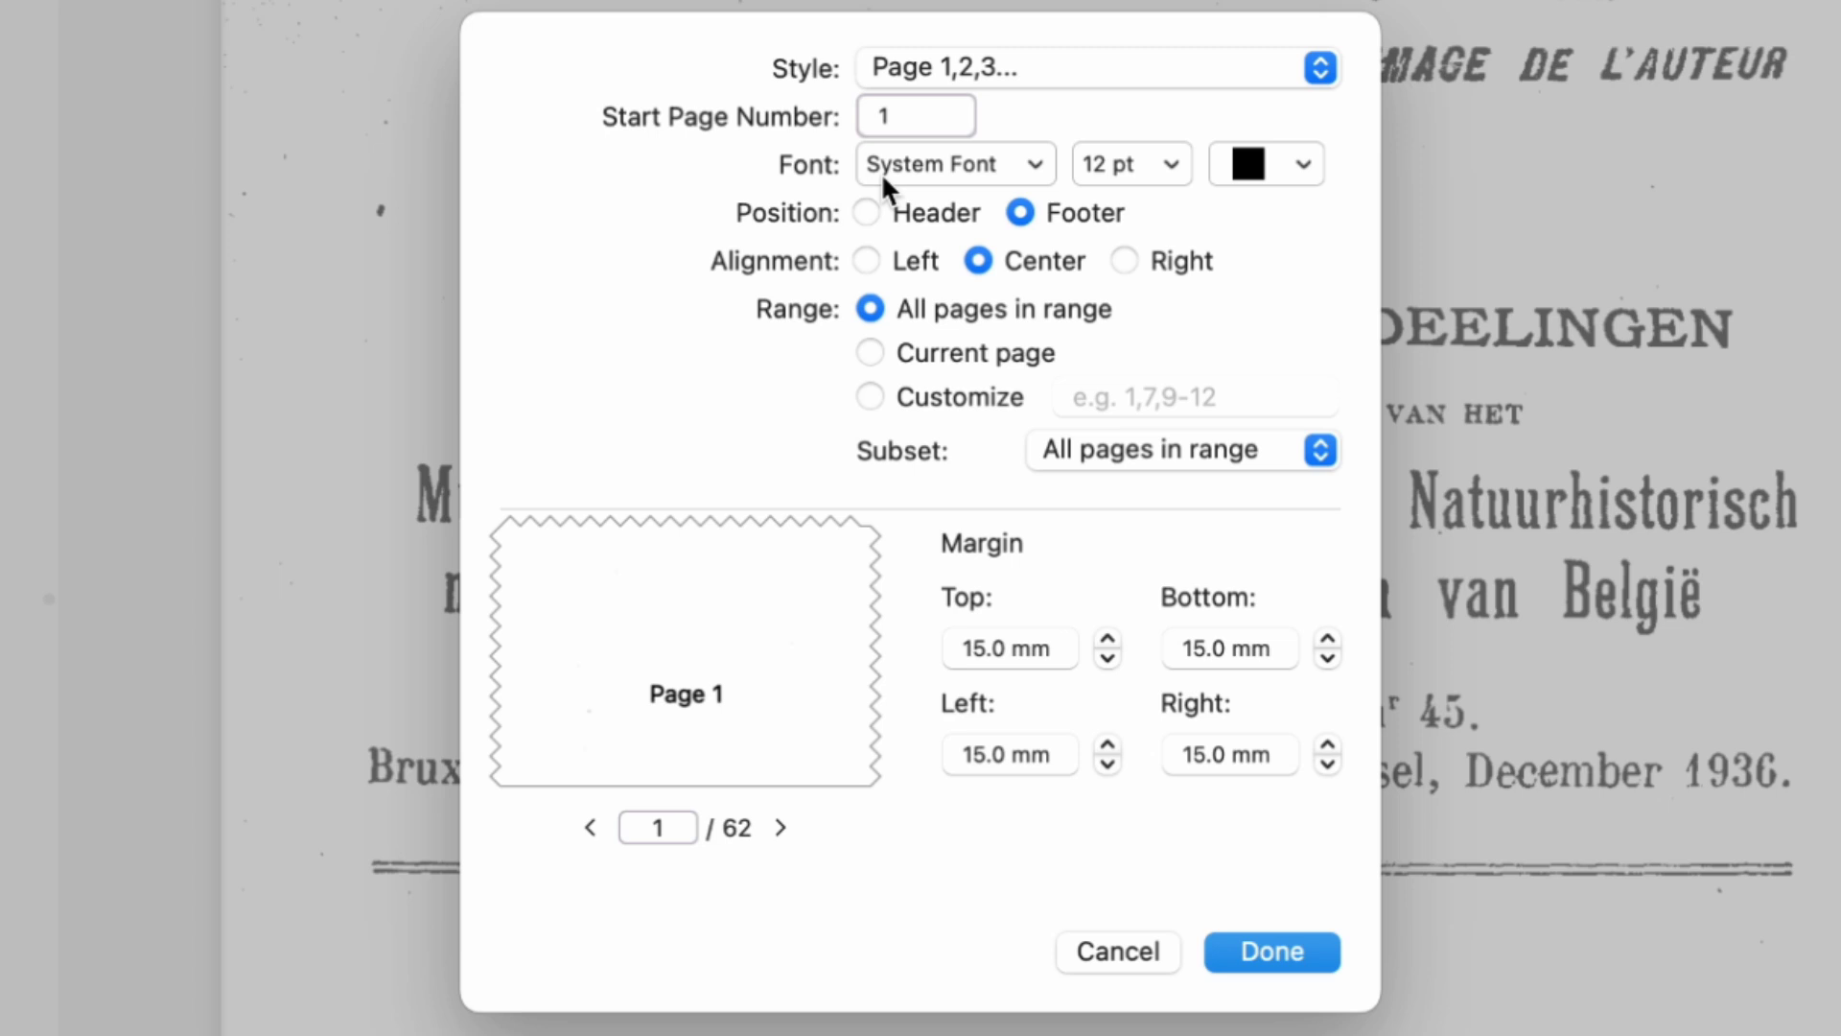
pyautogui.click(1033, 165)
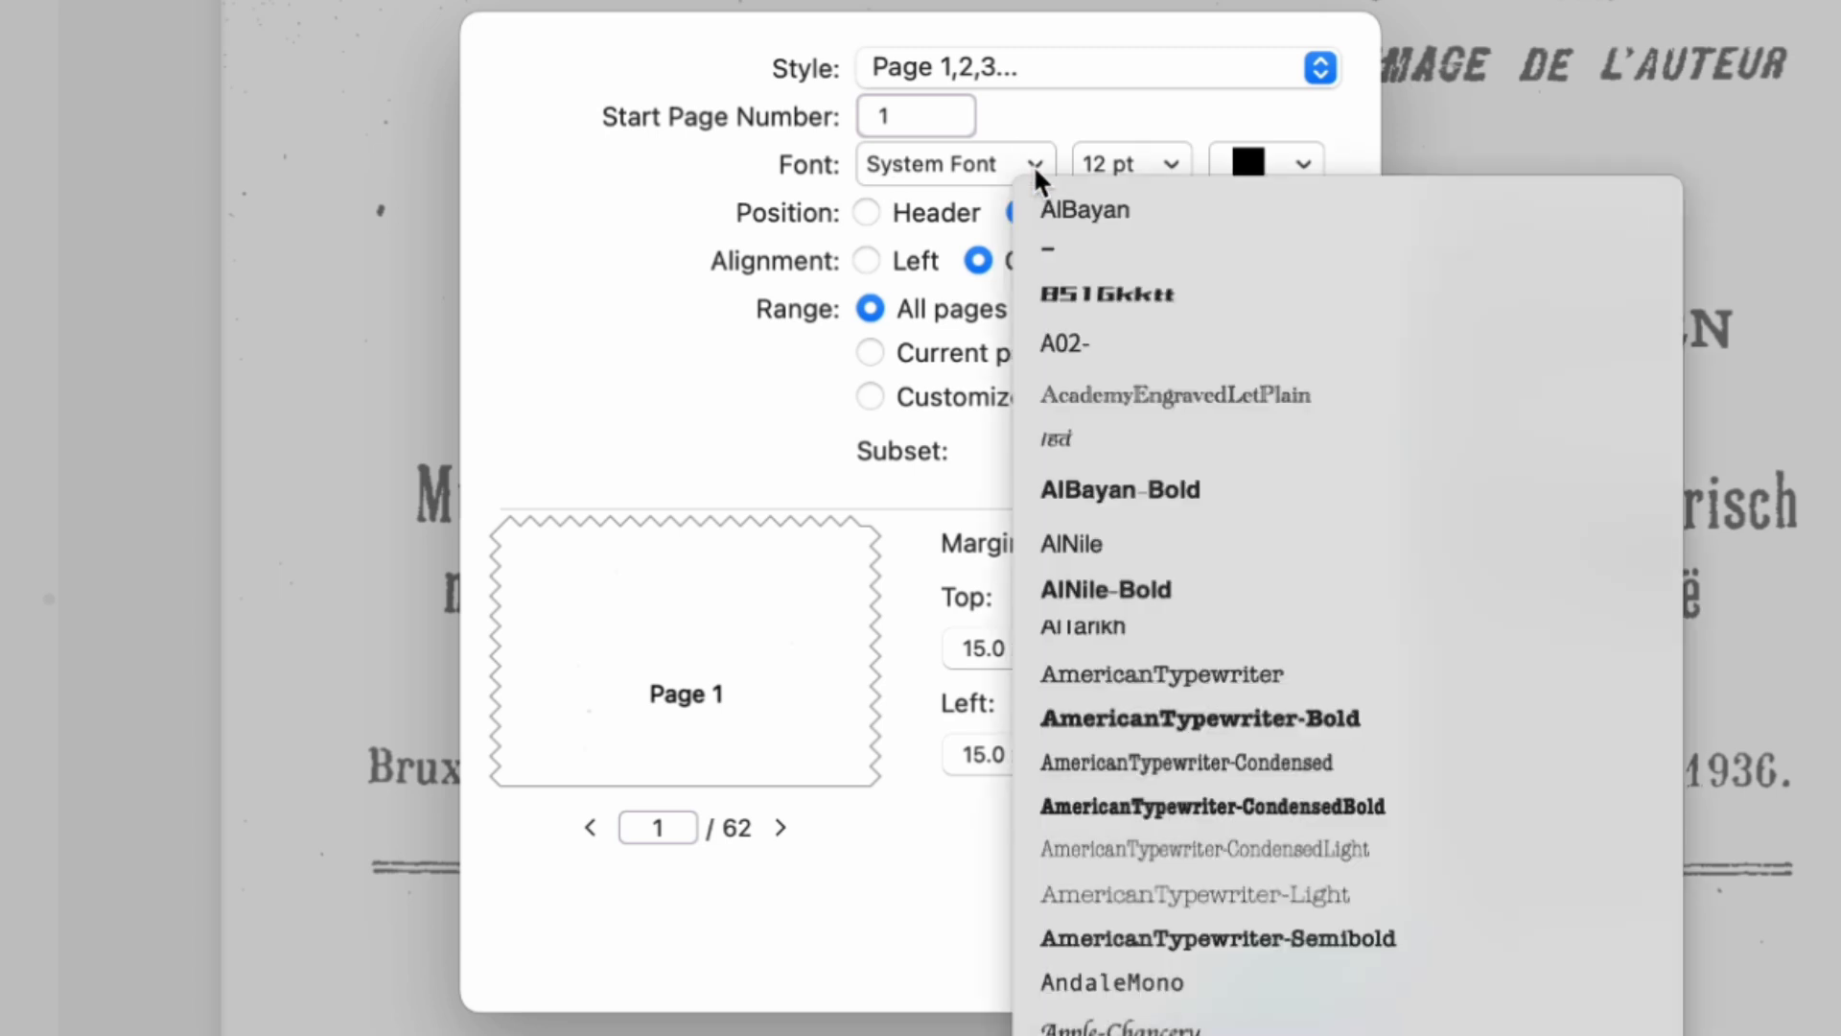
pyautogui.click(954, 160)
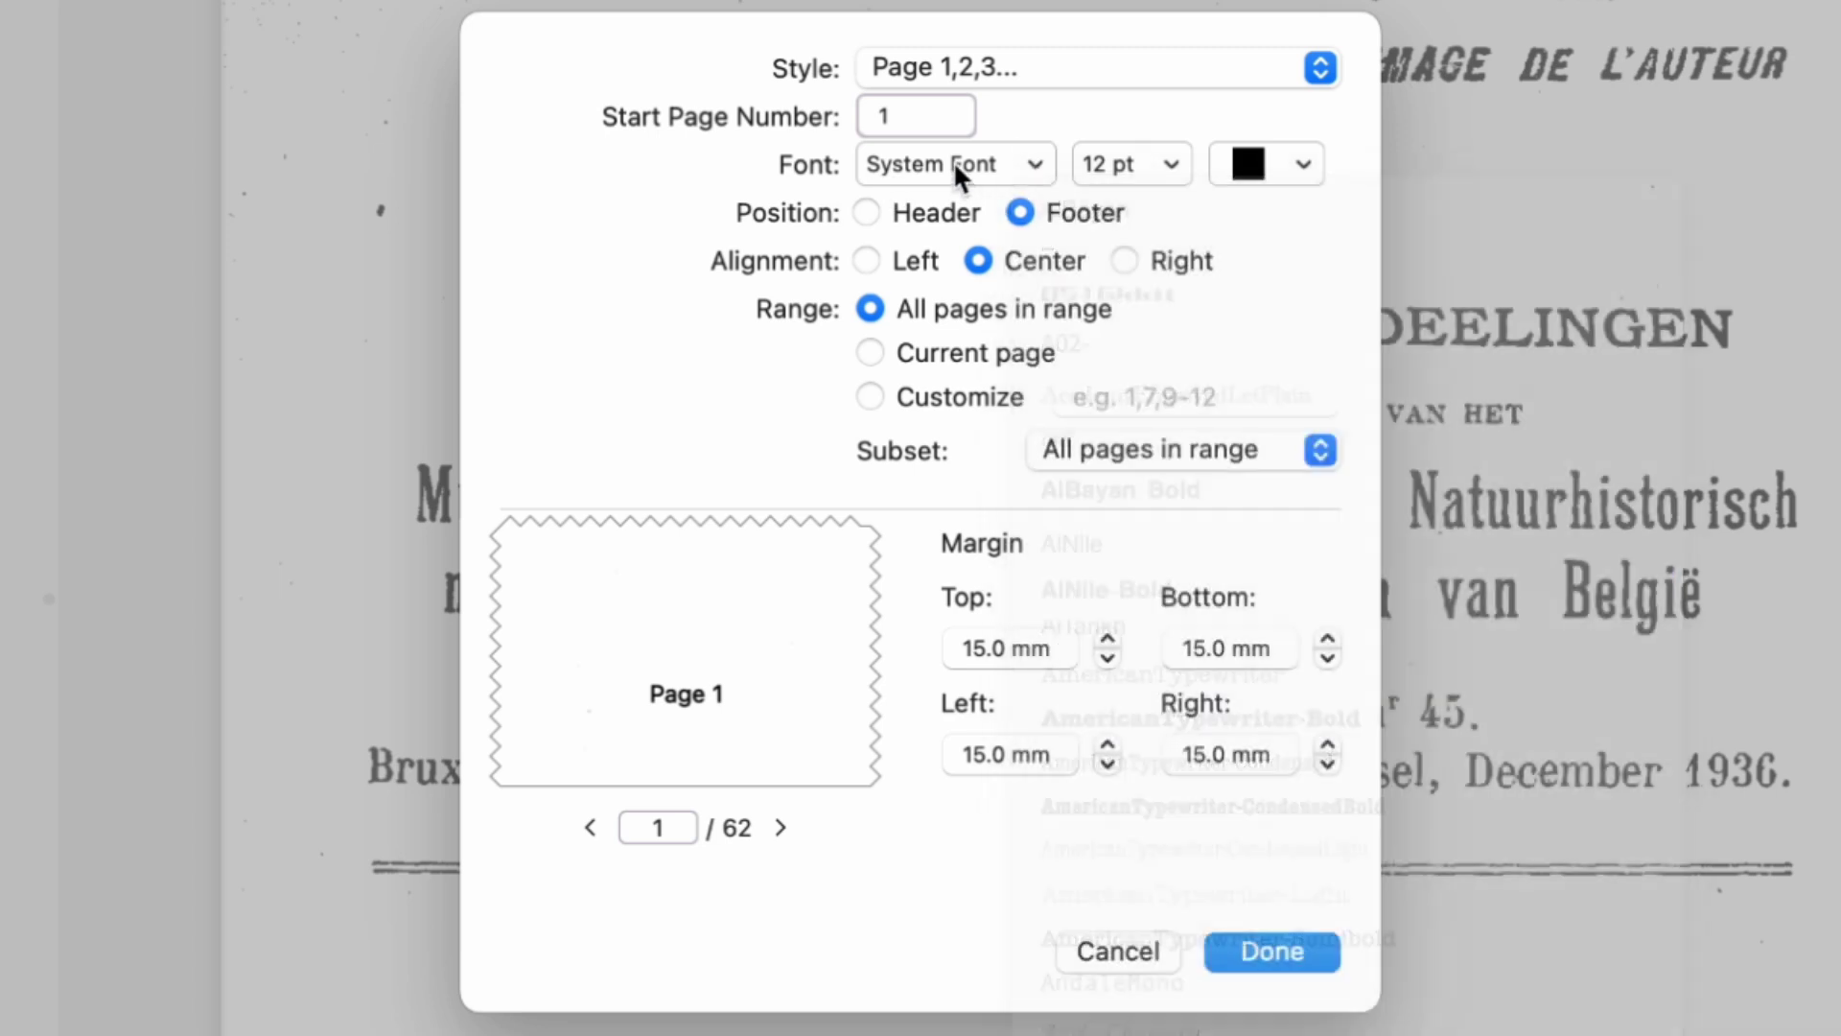
pyautogui.click(1170, 161)
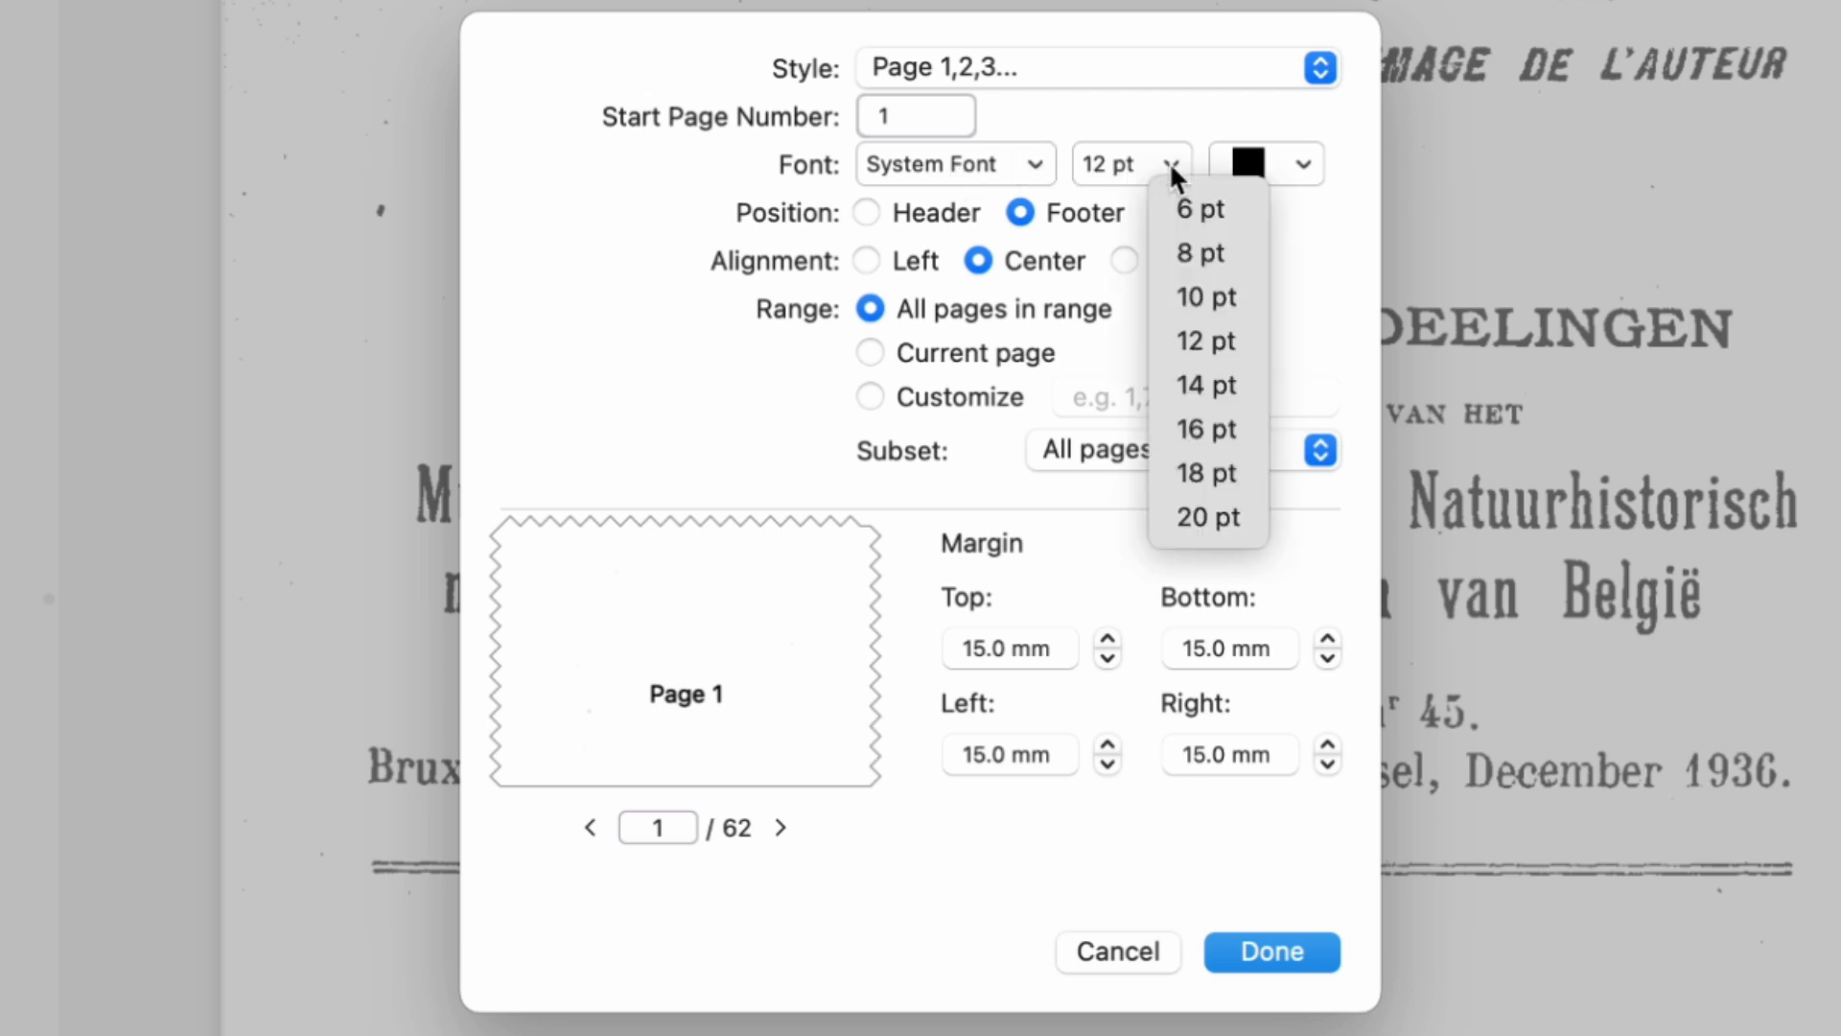
# - Make the page number 14 pt and navy blue
pyautogui.click(1216, 386)
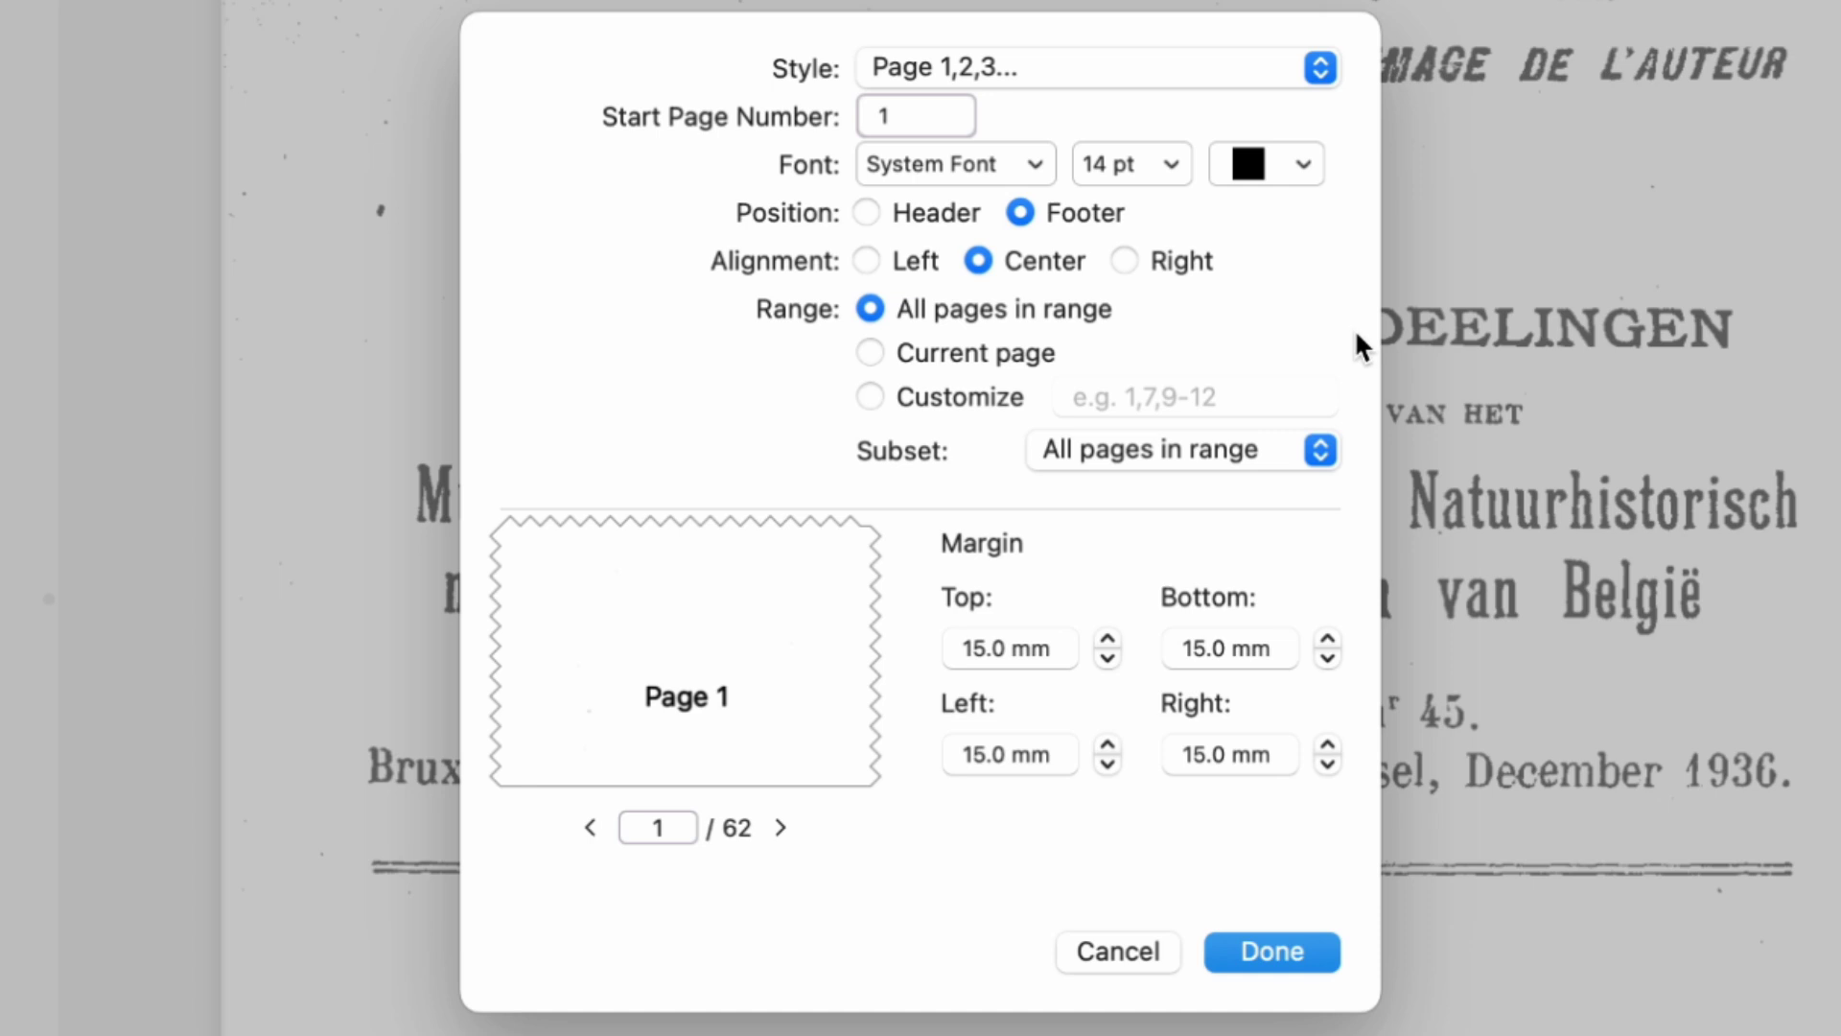
pyautogui.click(1303, 167)
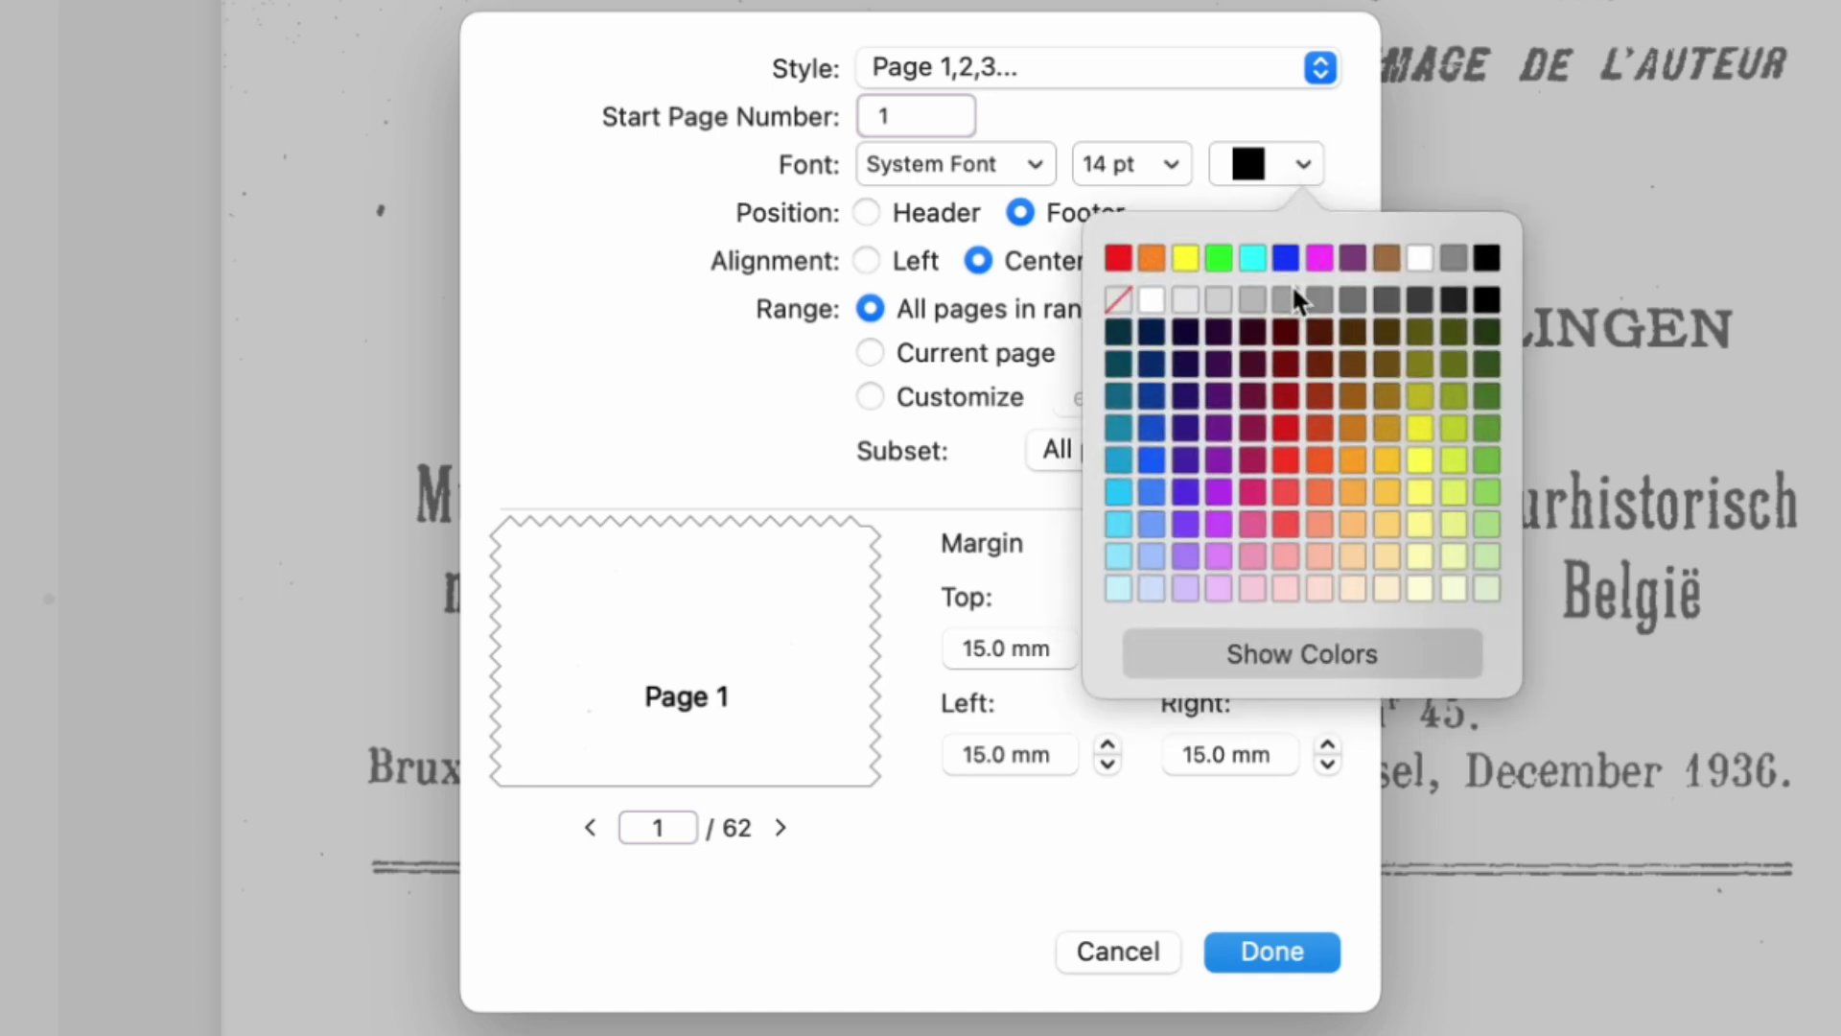
pyautogui.click(1158, 363)
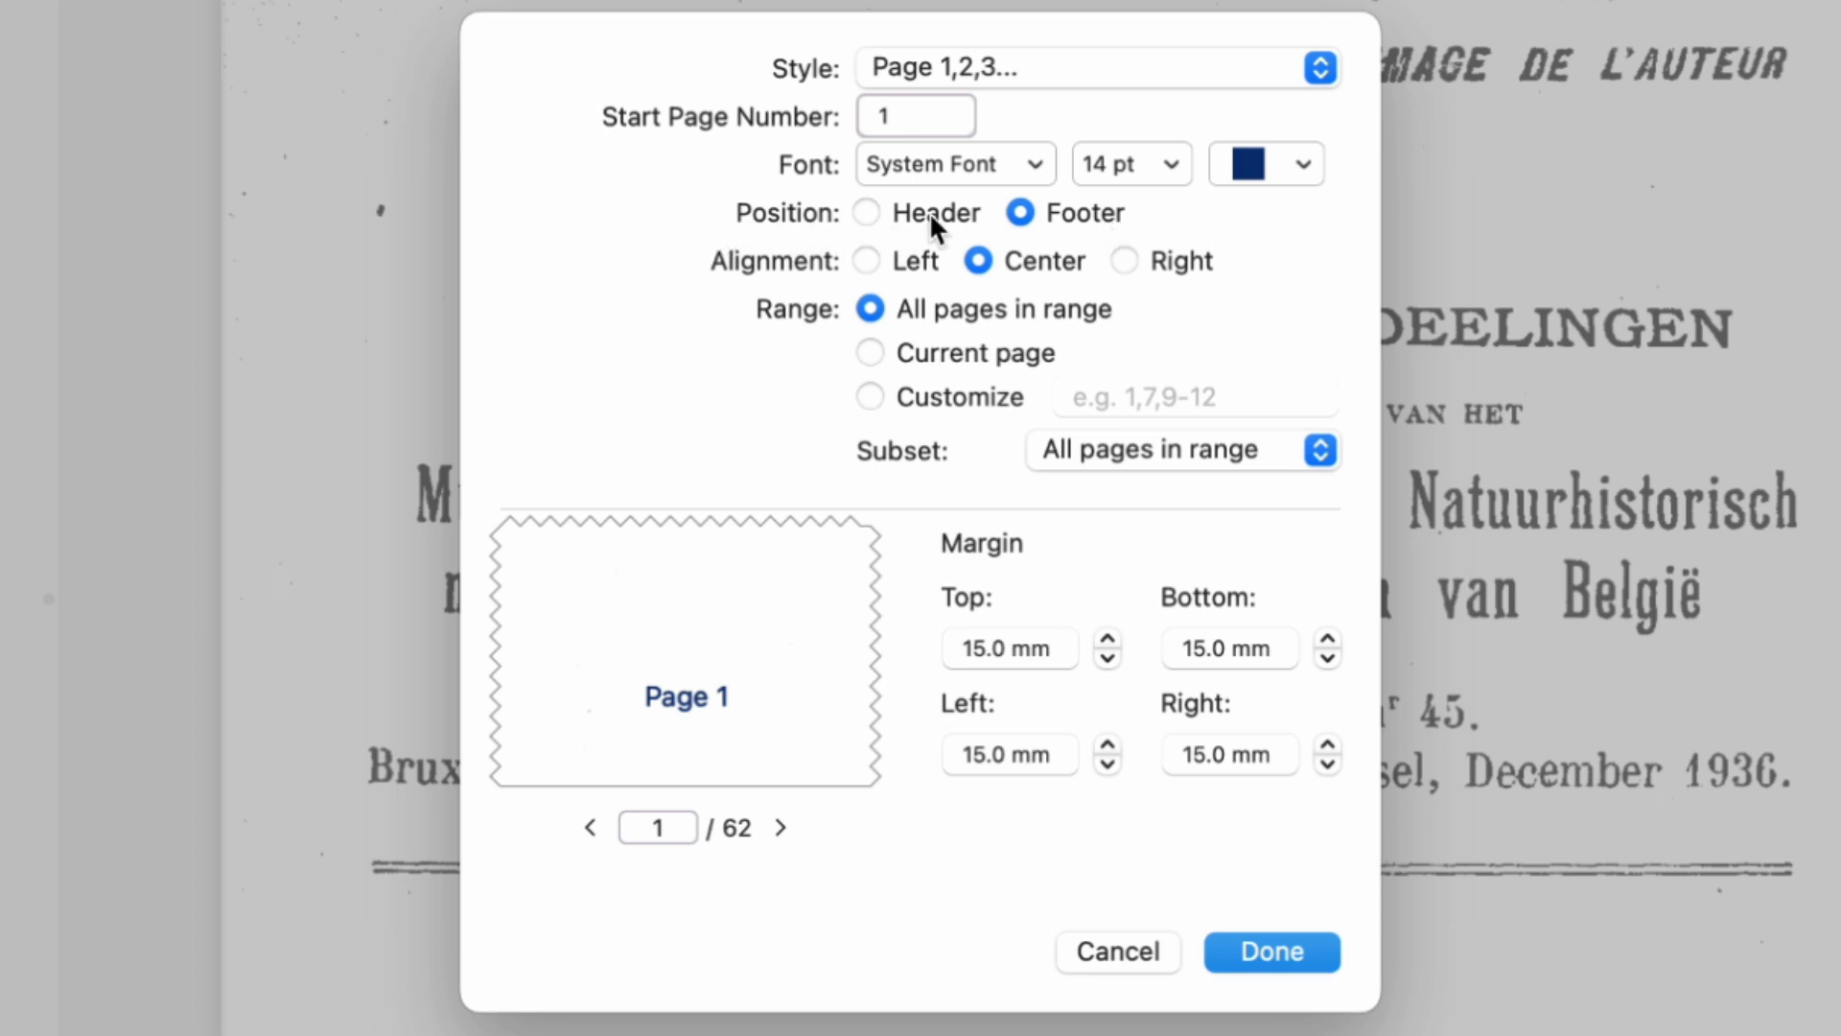
# - Try header, left and right placements, ending with the number centred in the footer
pyautogui.click(860, 207)
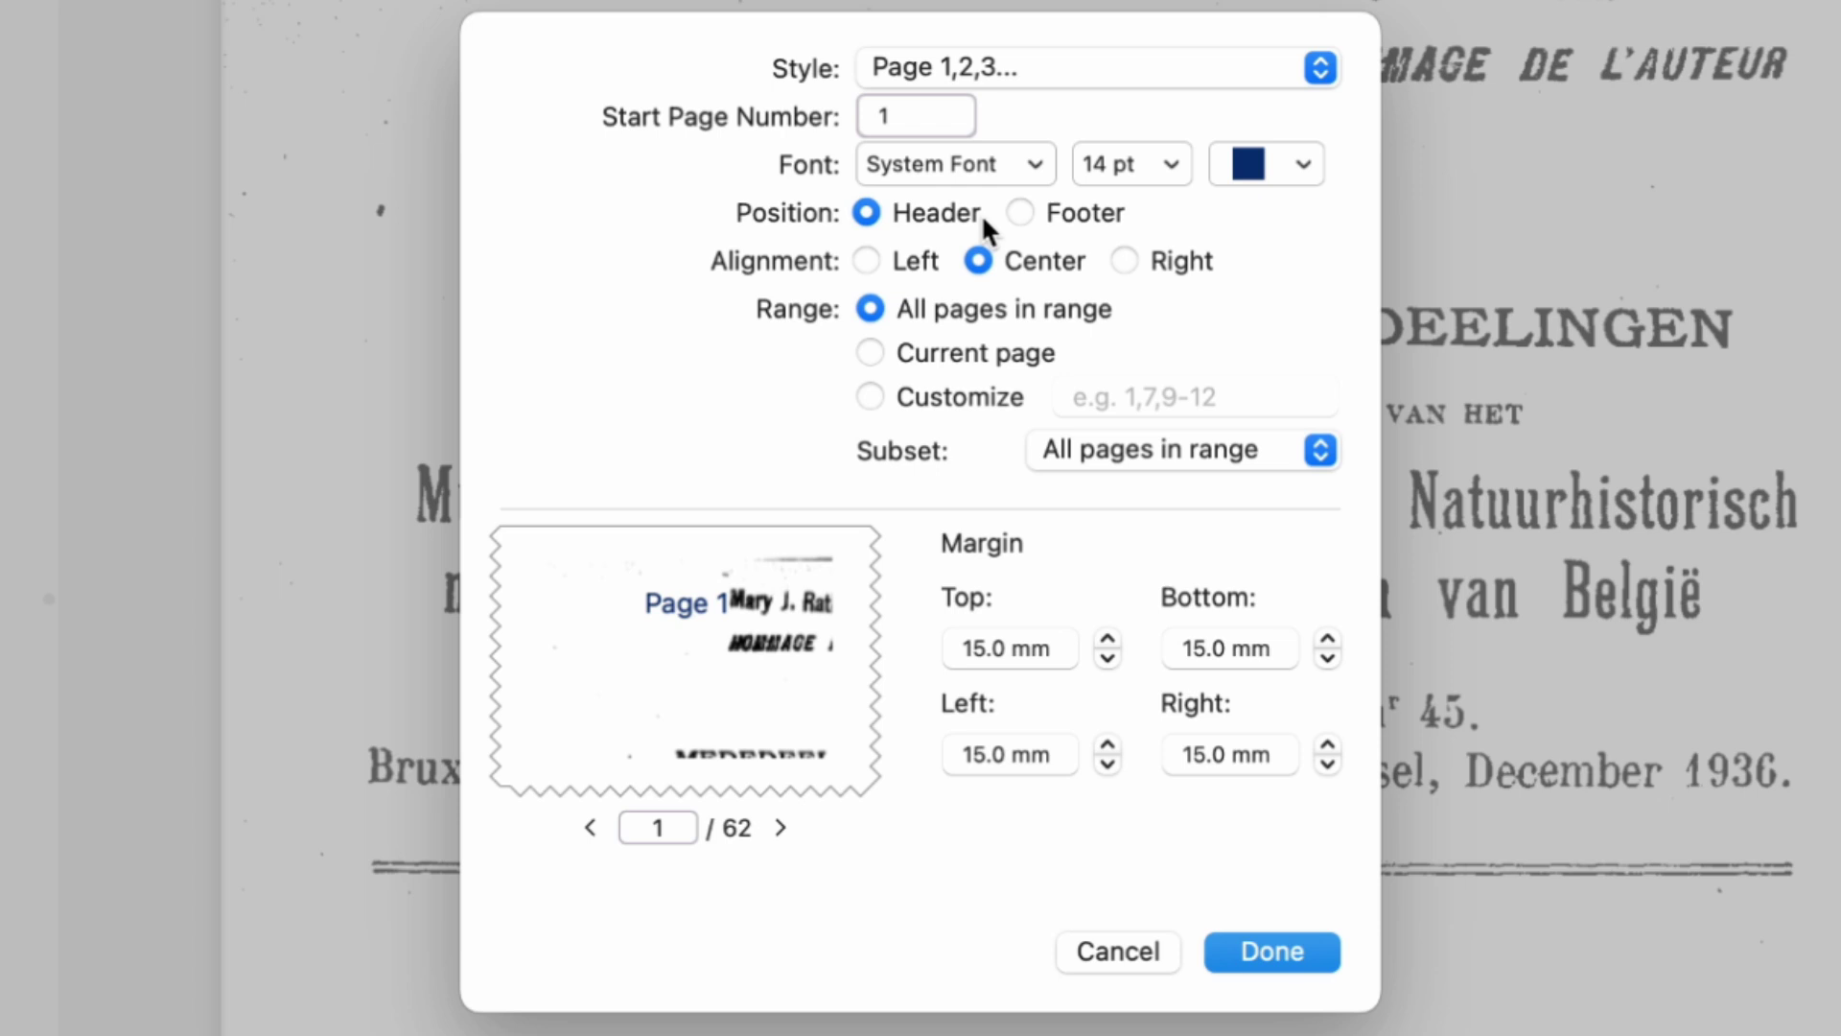
pyautogui.click(1027, 211)
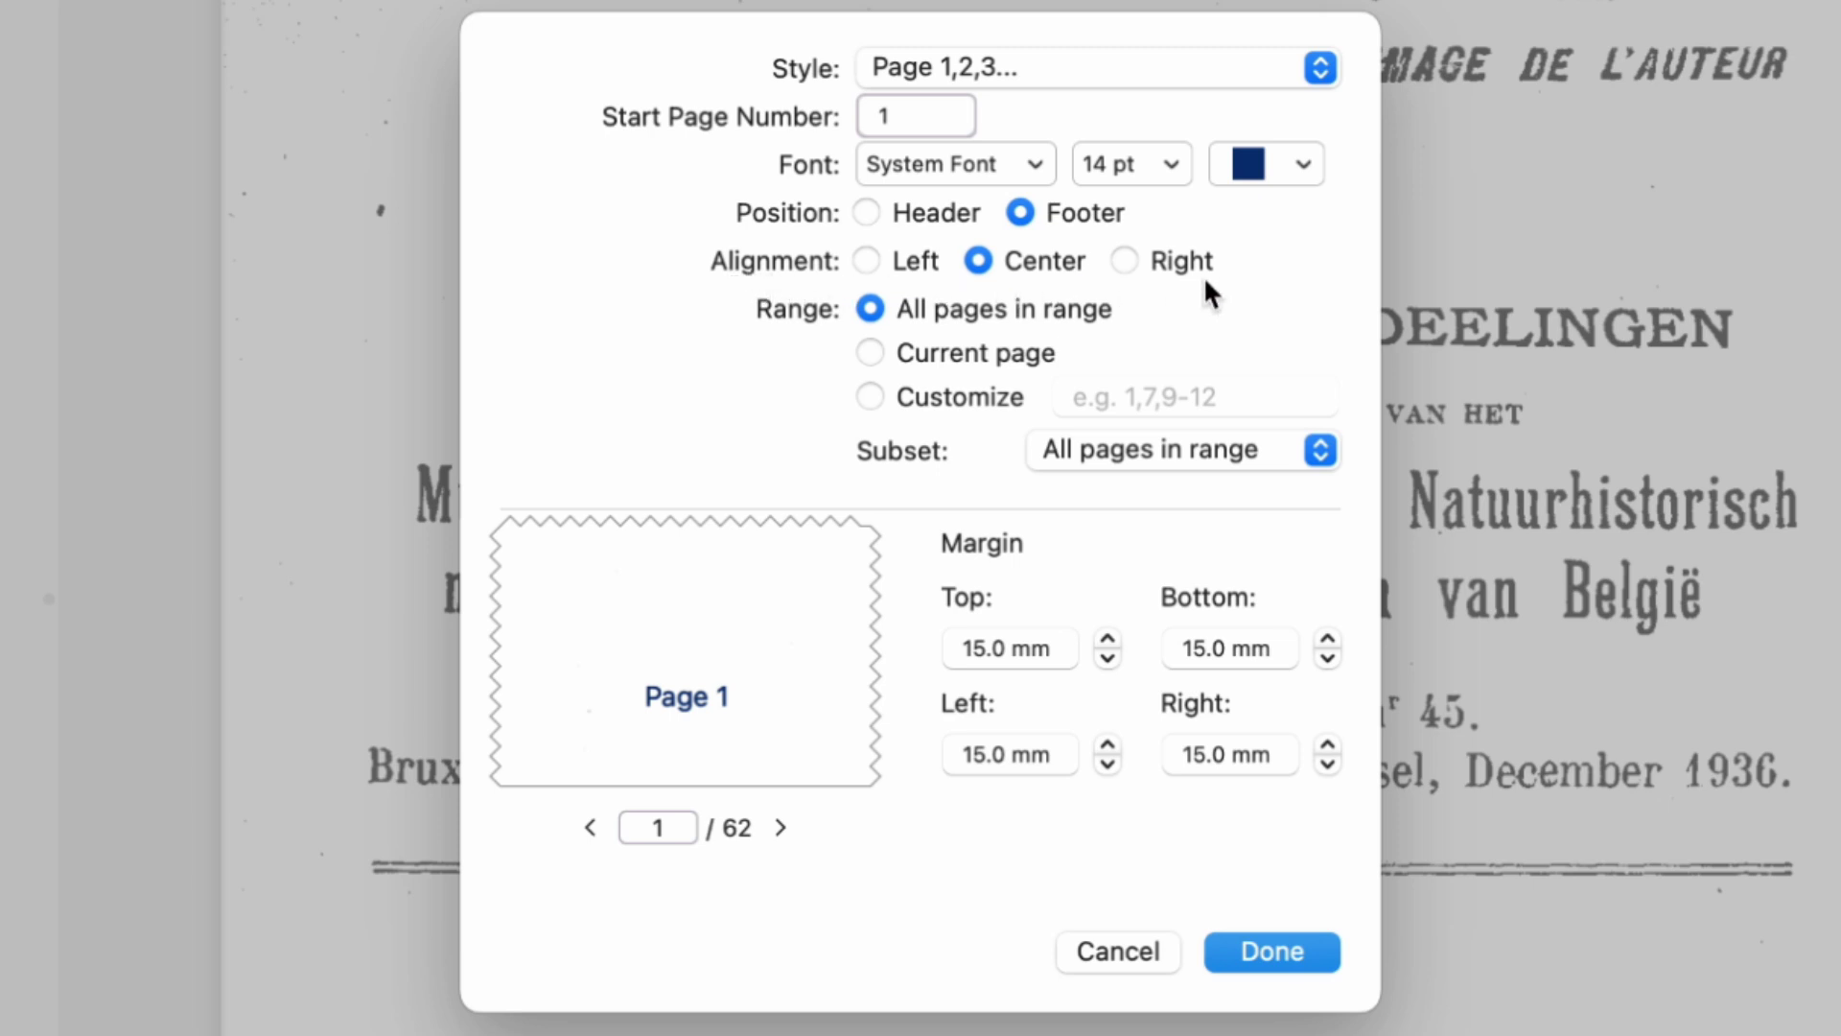
pyautogui.click(866, 261)
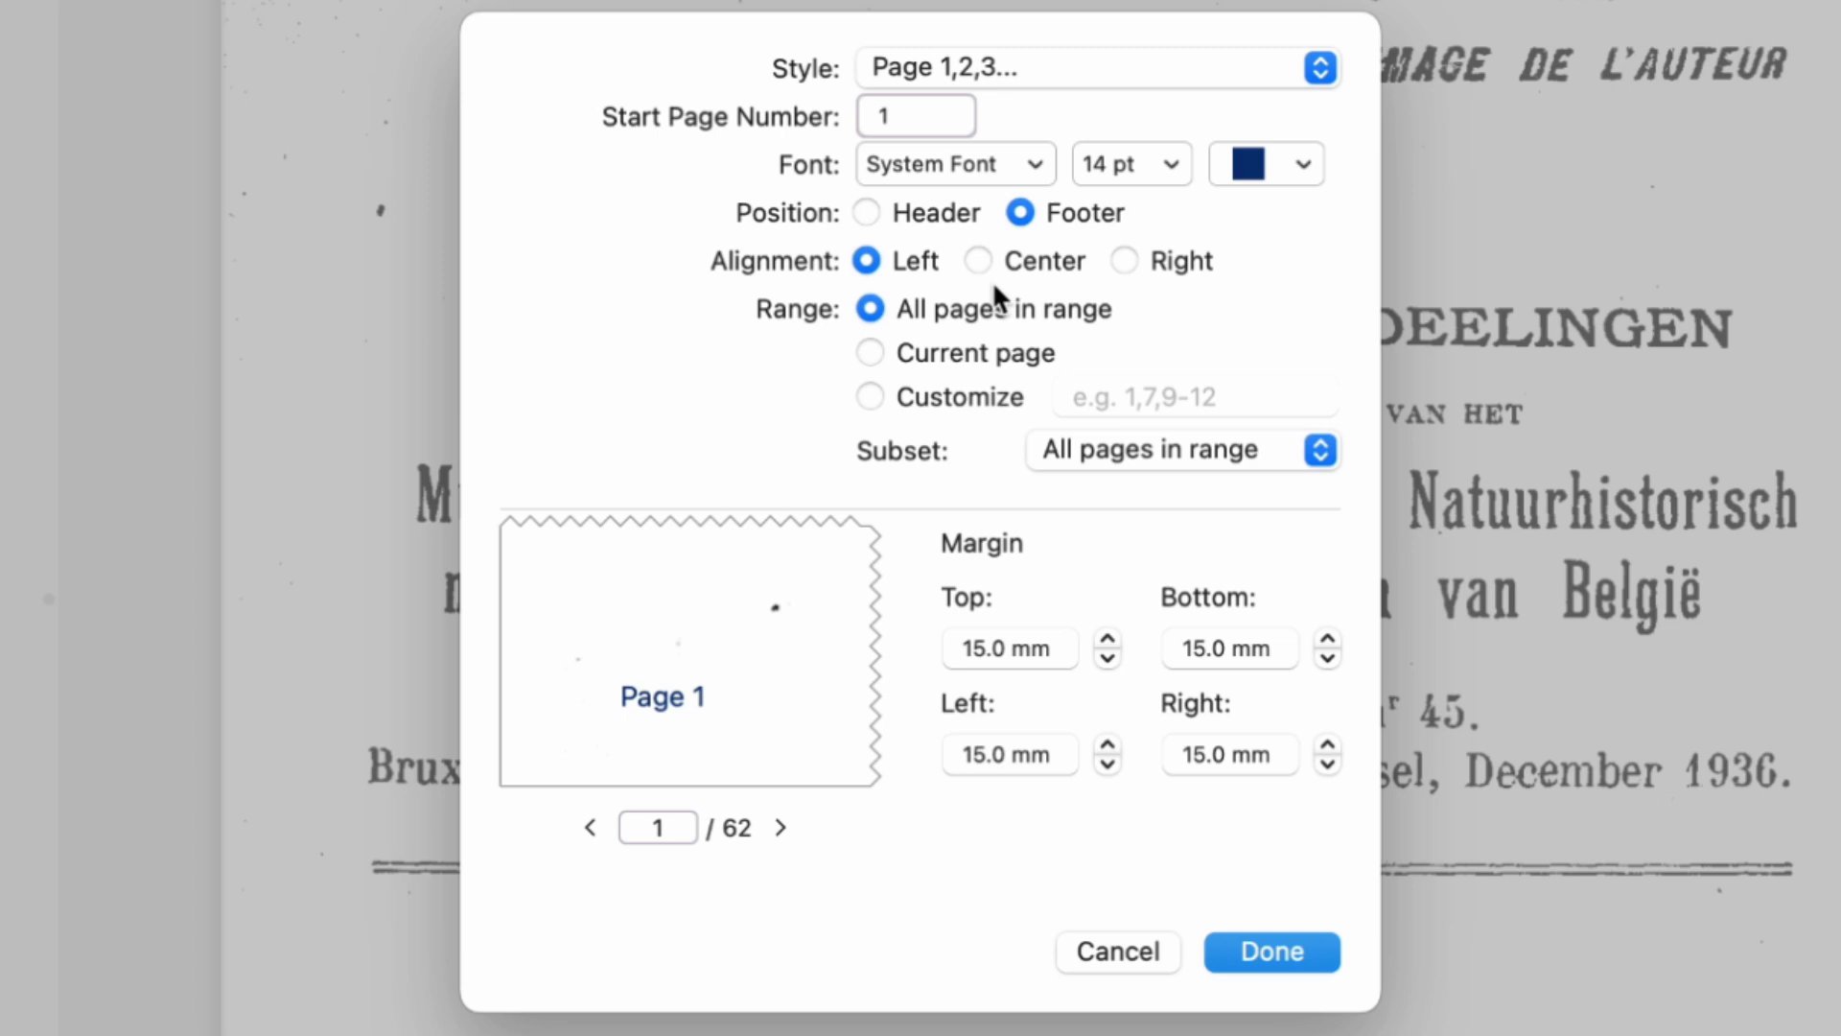
pyautogui.click(977, 259)
pyautogui.click(1130, 261)
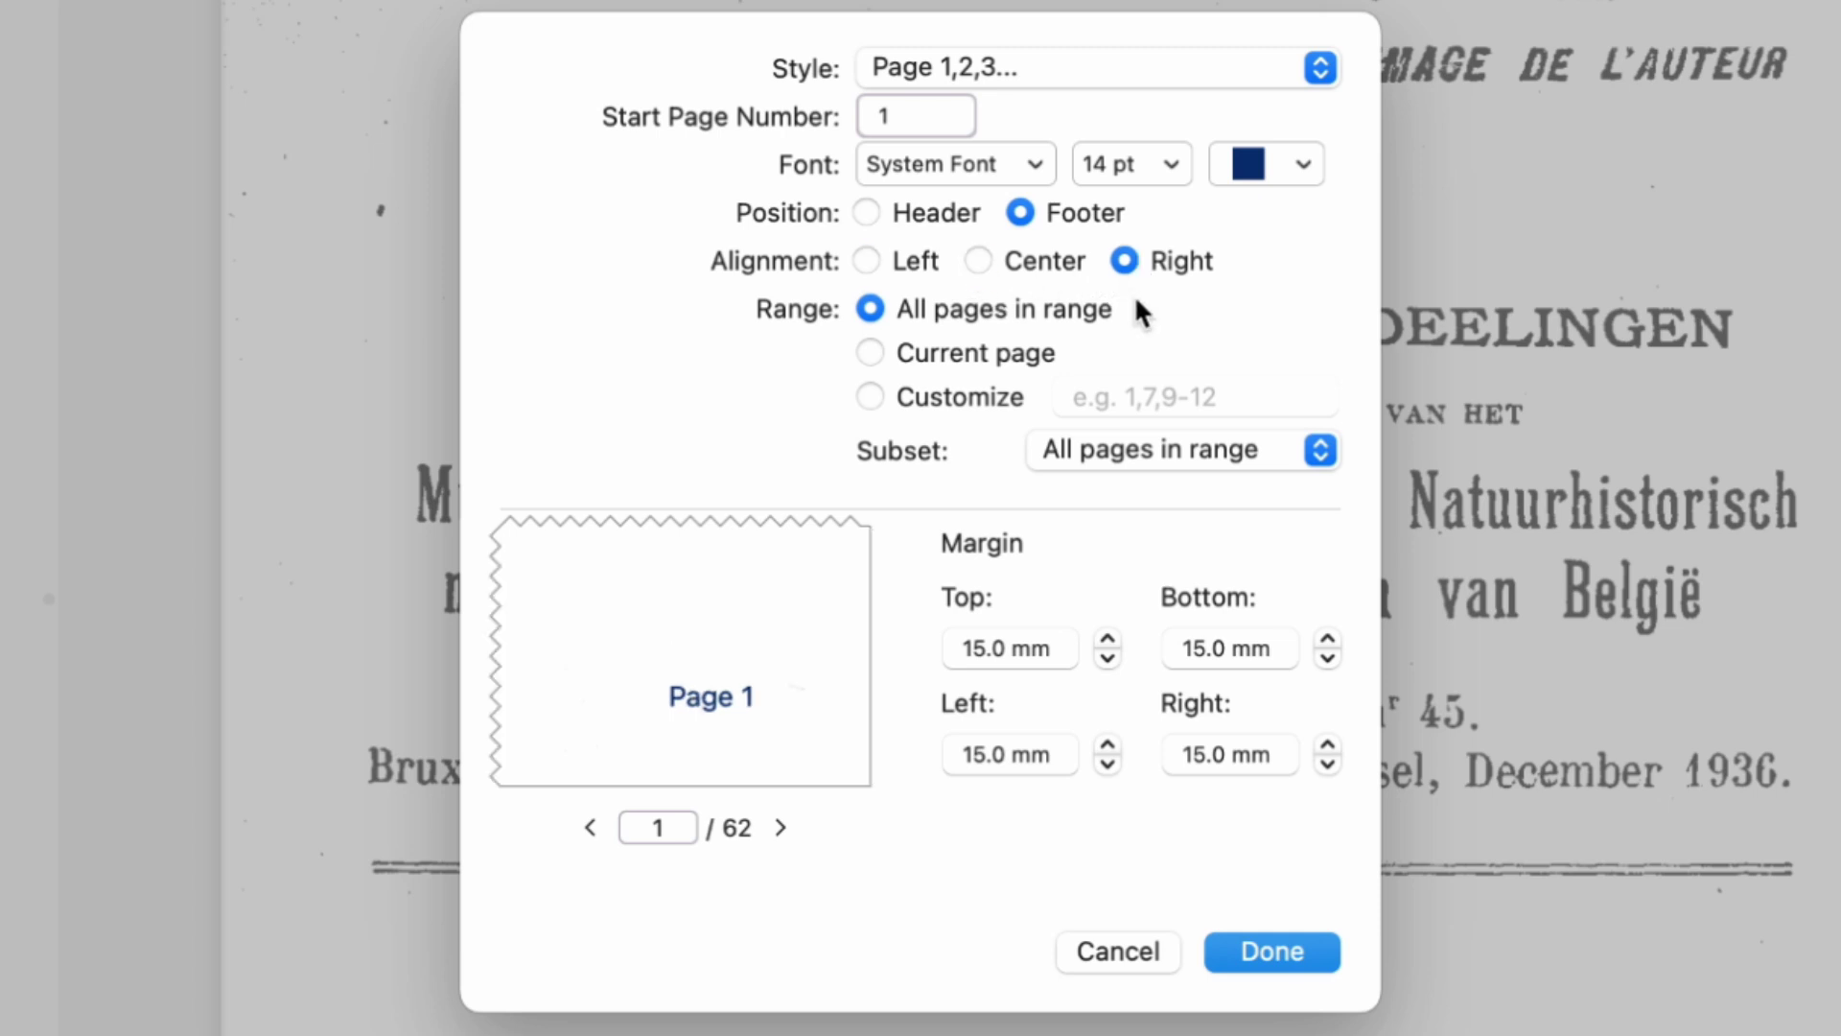
pyautogui.click(975, 259)
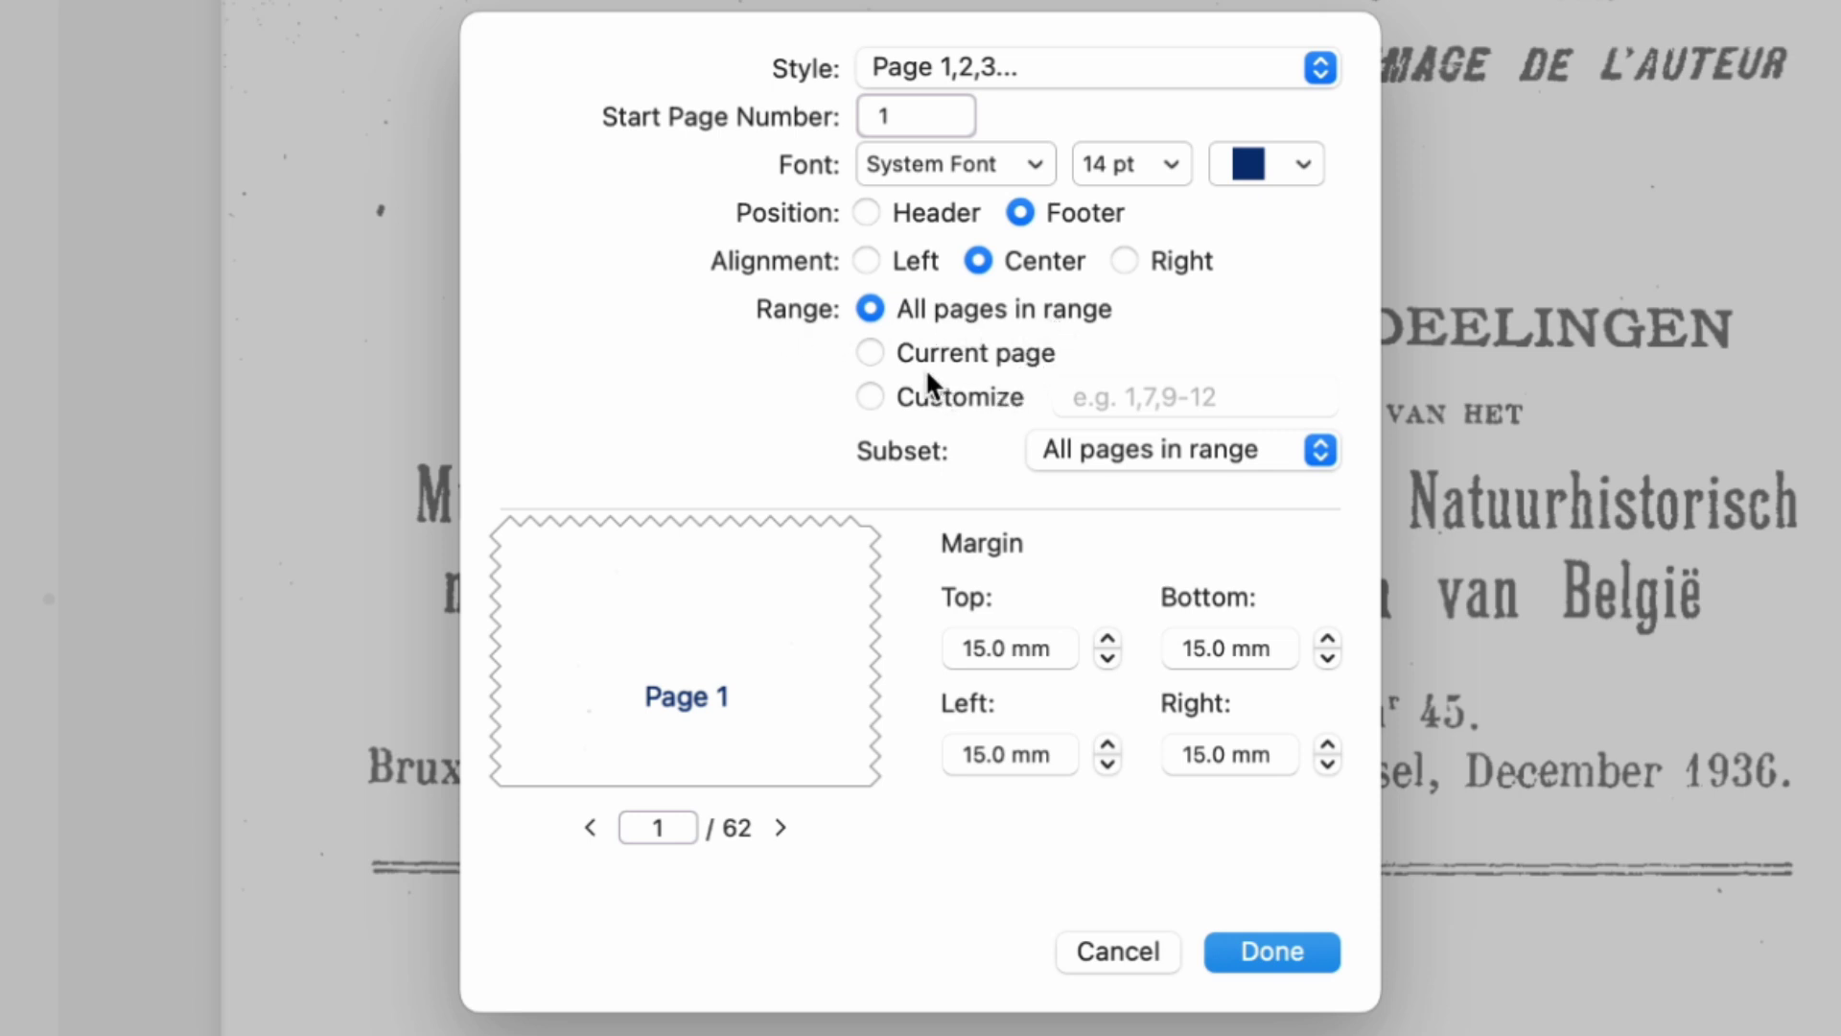
# - Try a custom page list of 1, 3, 5, then return to all pages in range
pyautogui.click(870, 352)
pyautogui.click(876, 408)
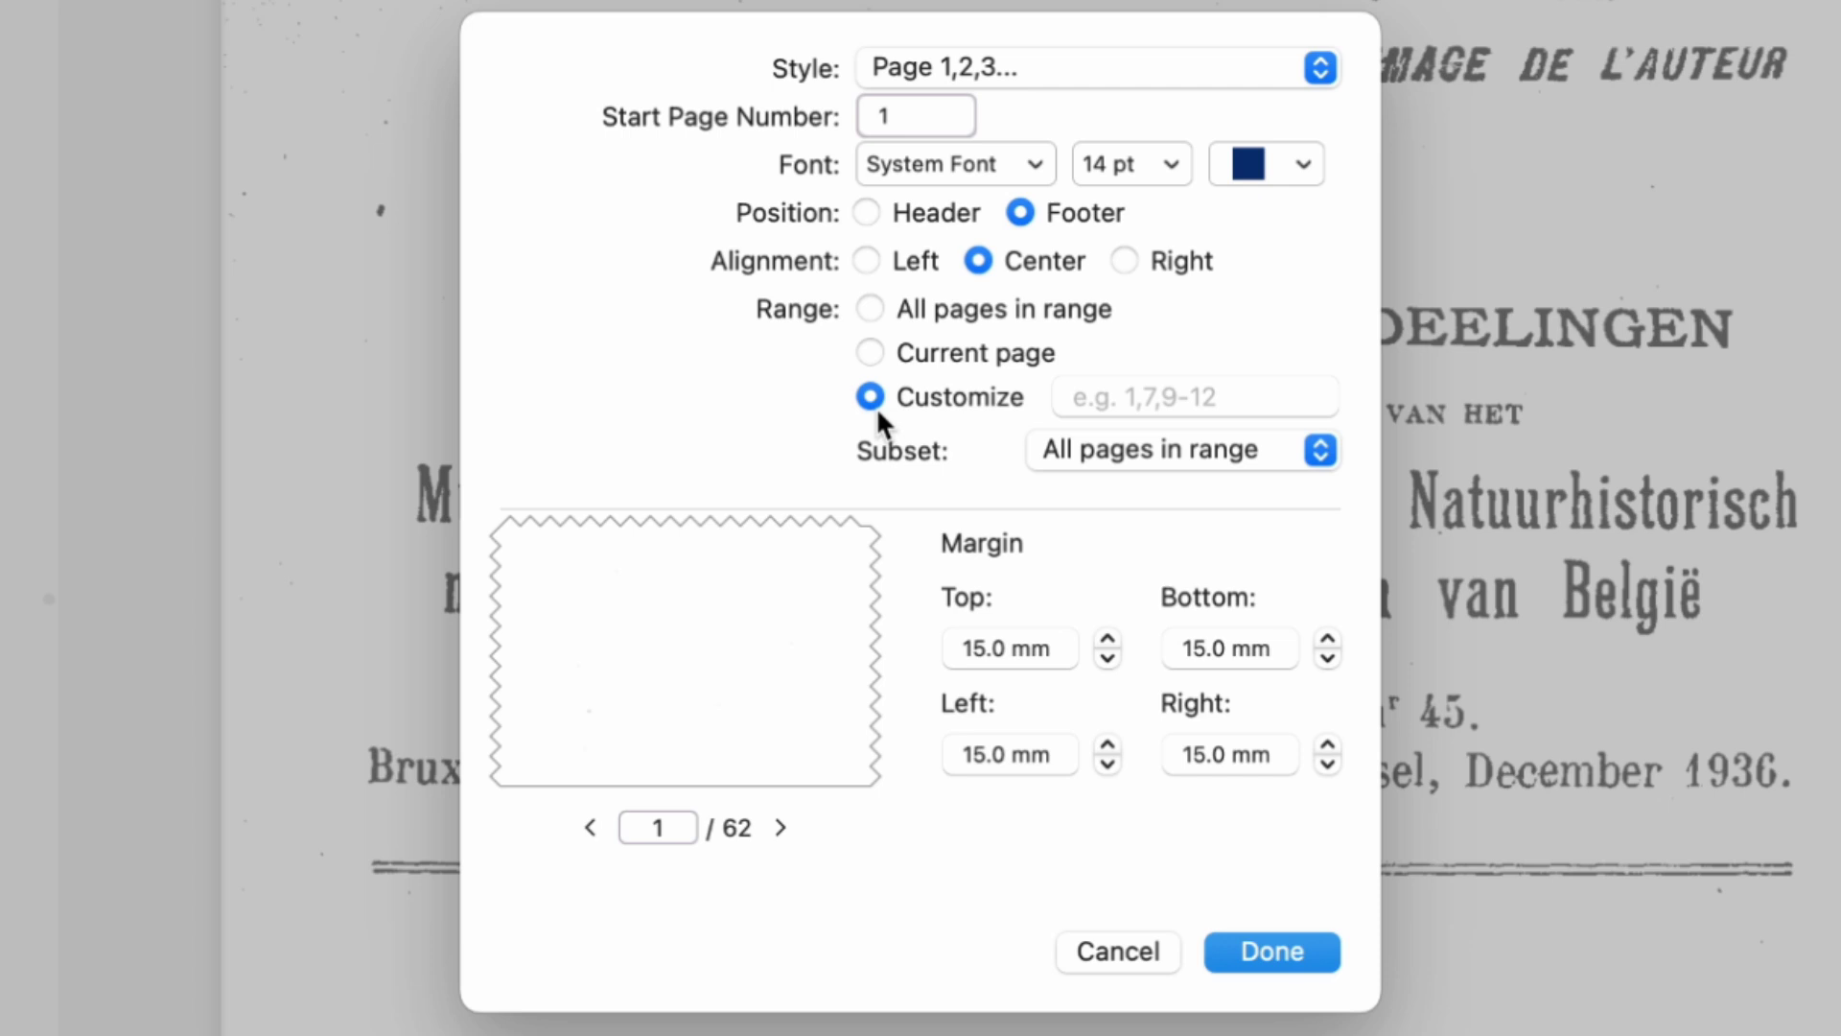
pyautogui.click(1163, 407)
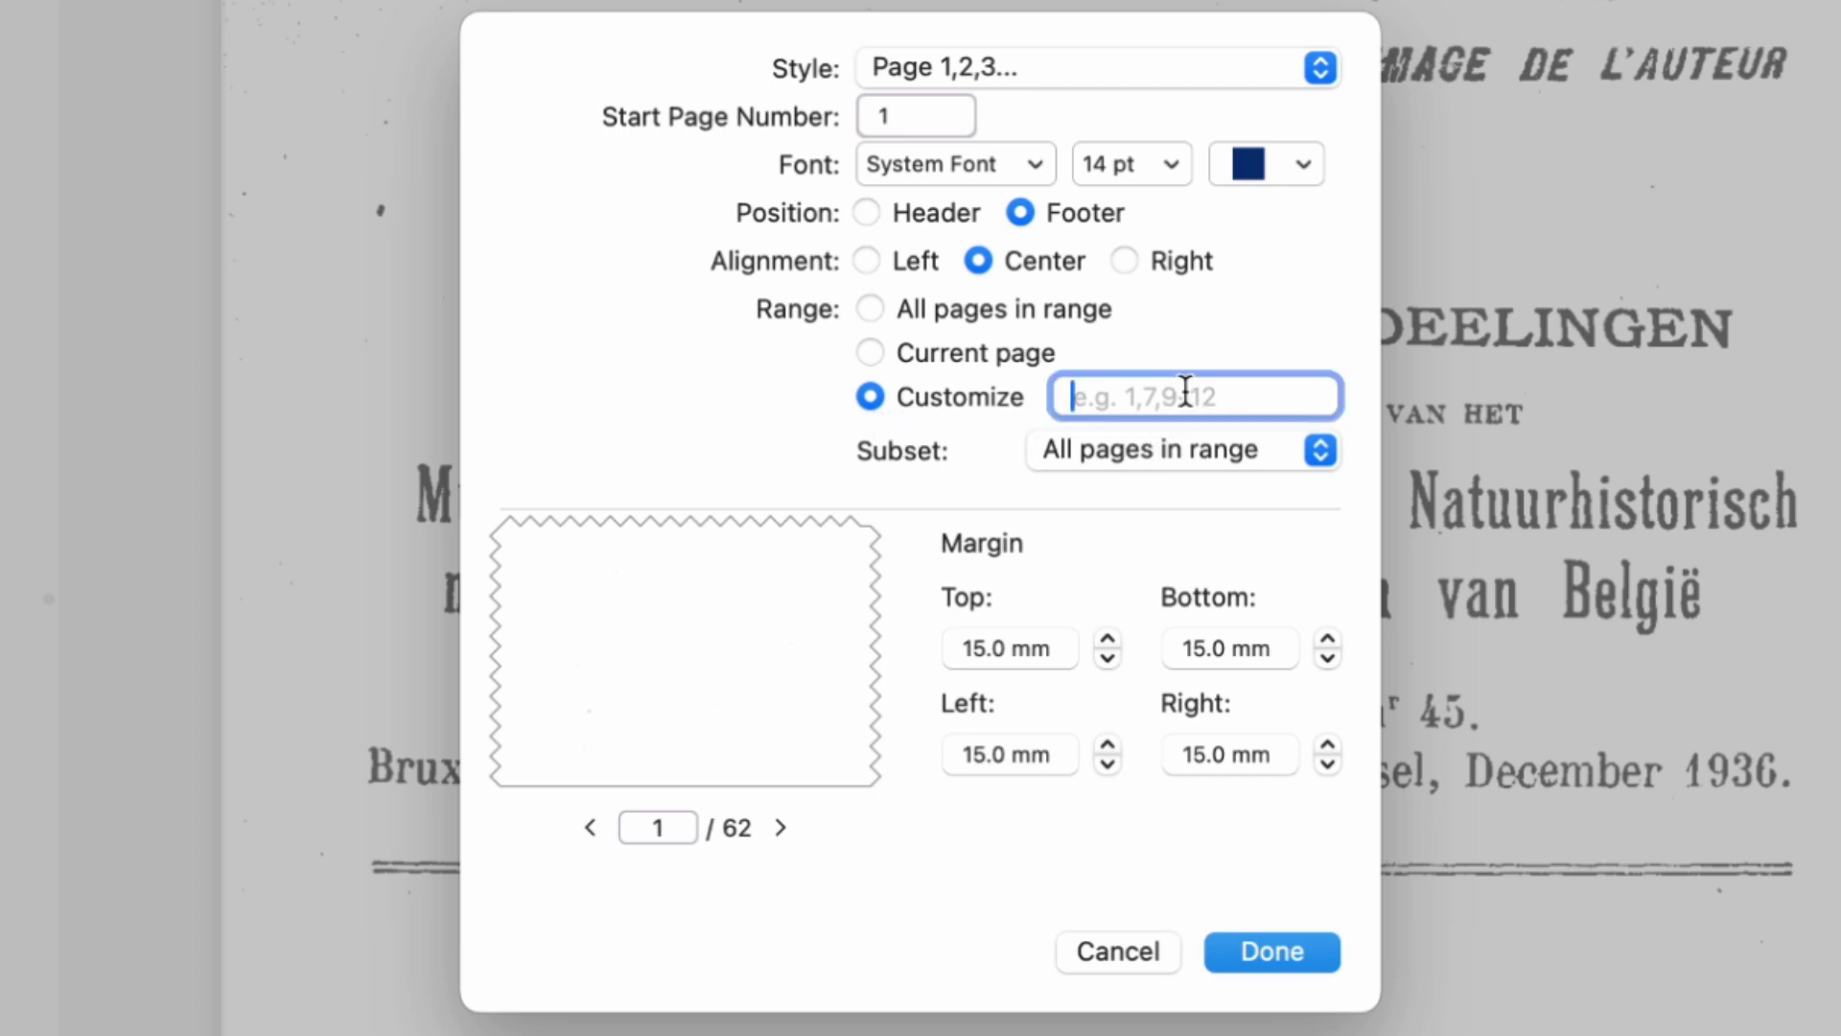
pyautogui.write('1,')
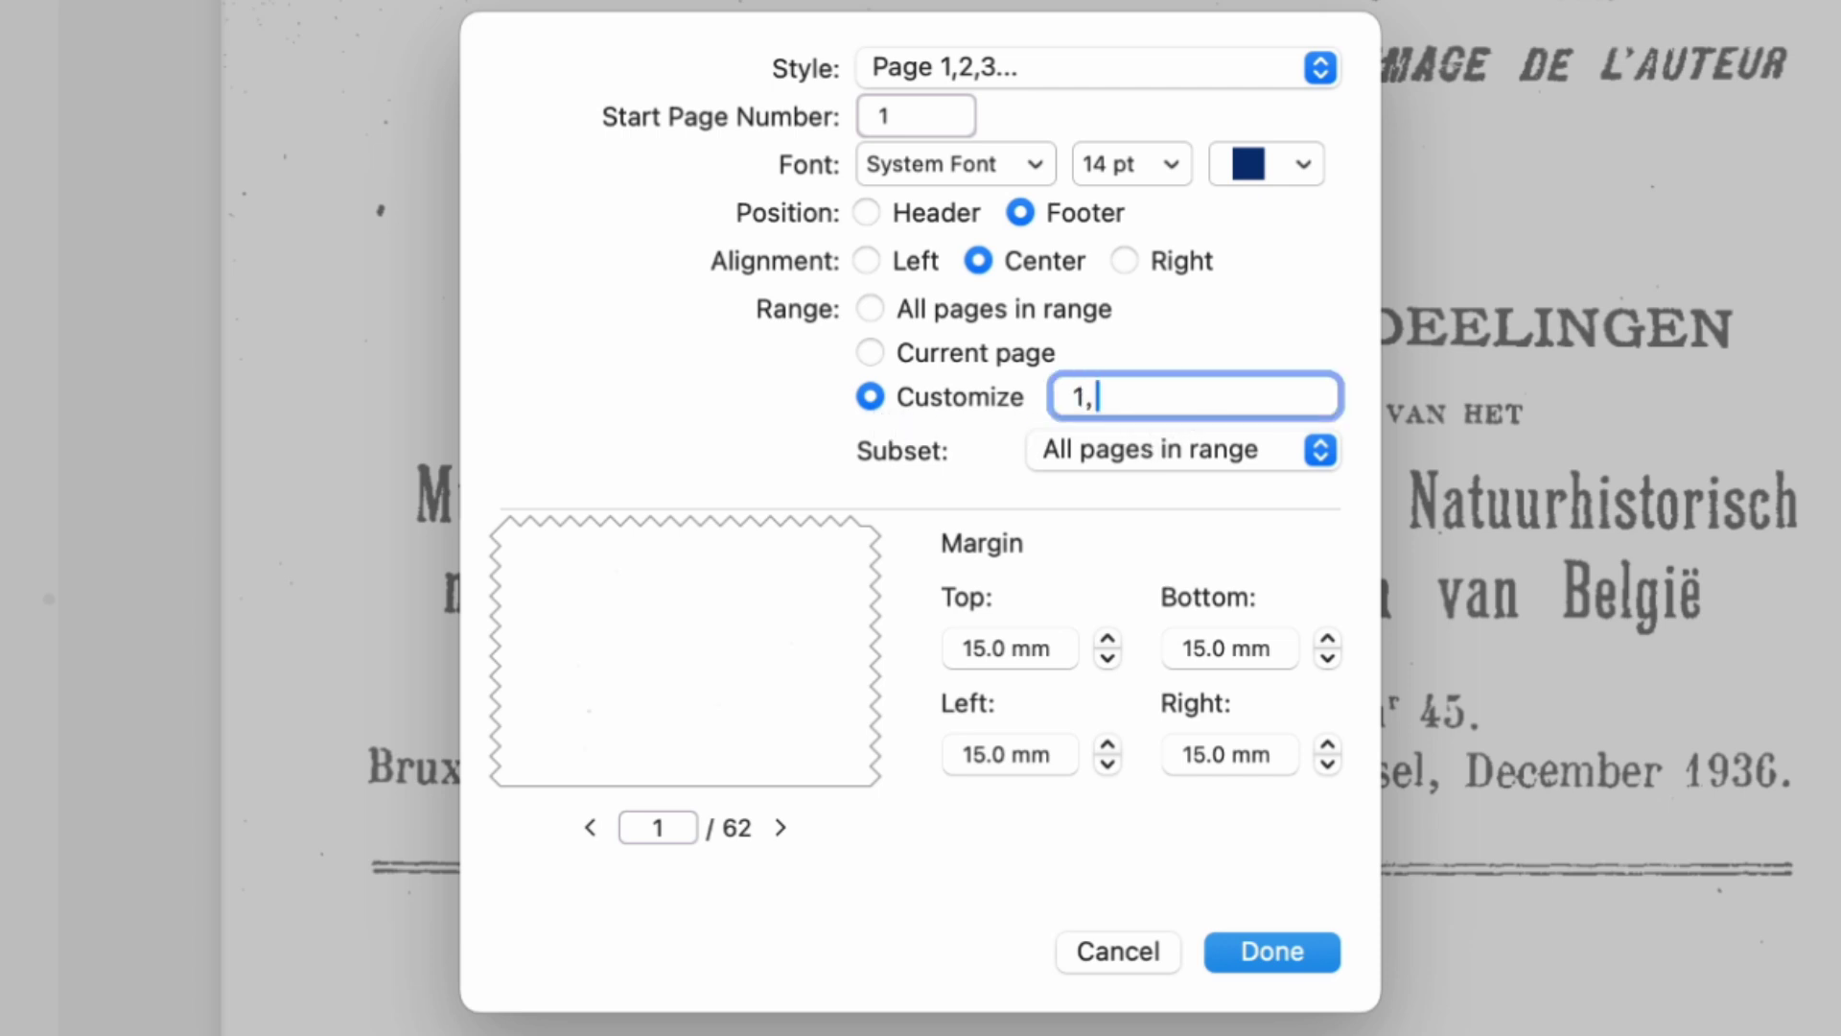
pyautogui.write(' 3, 5')
pyautogui.click(1328, 451)
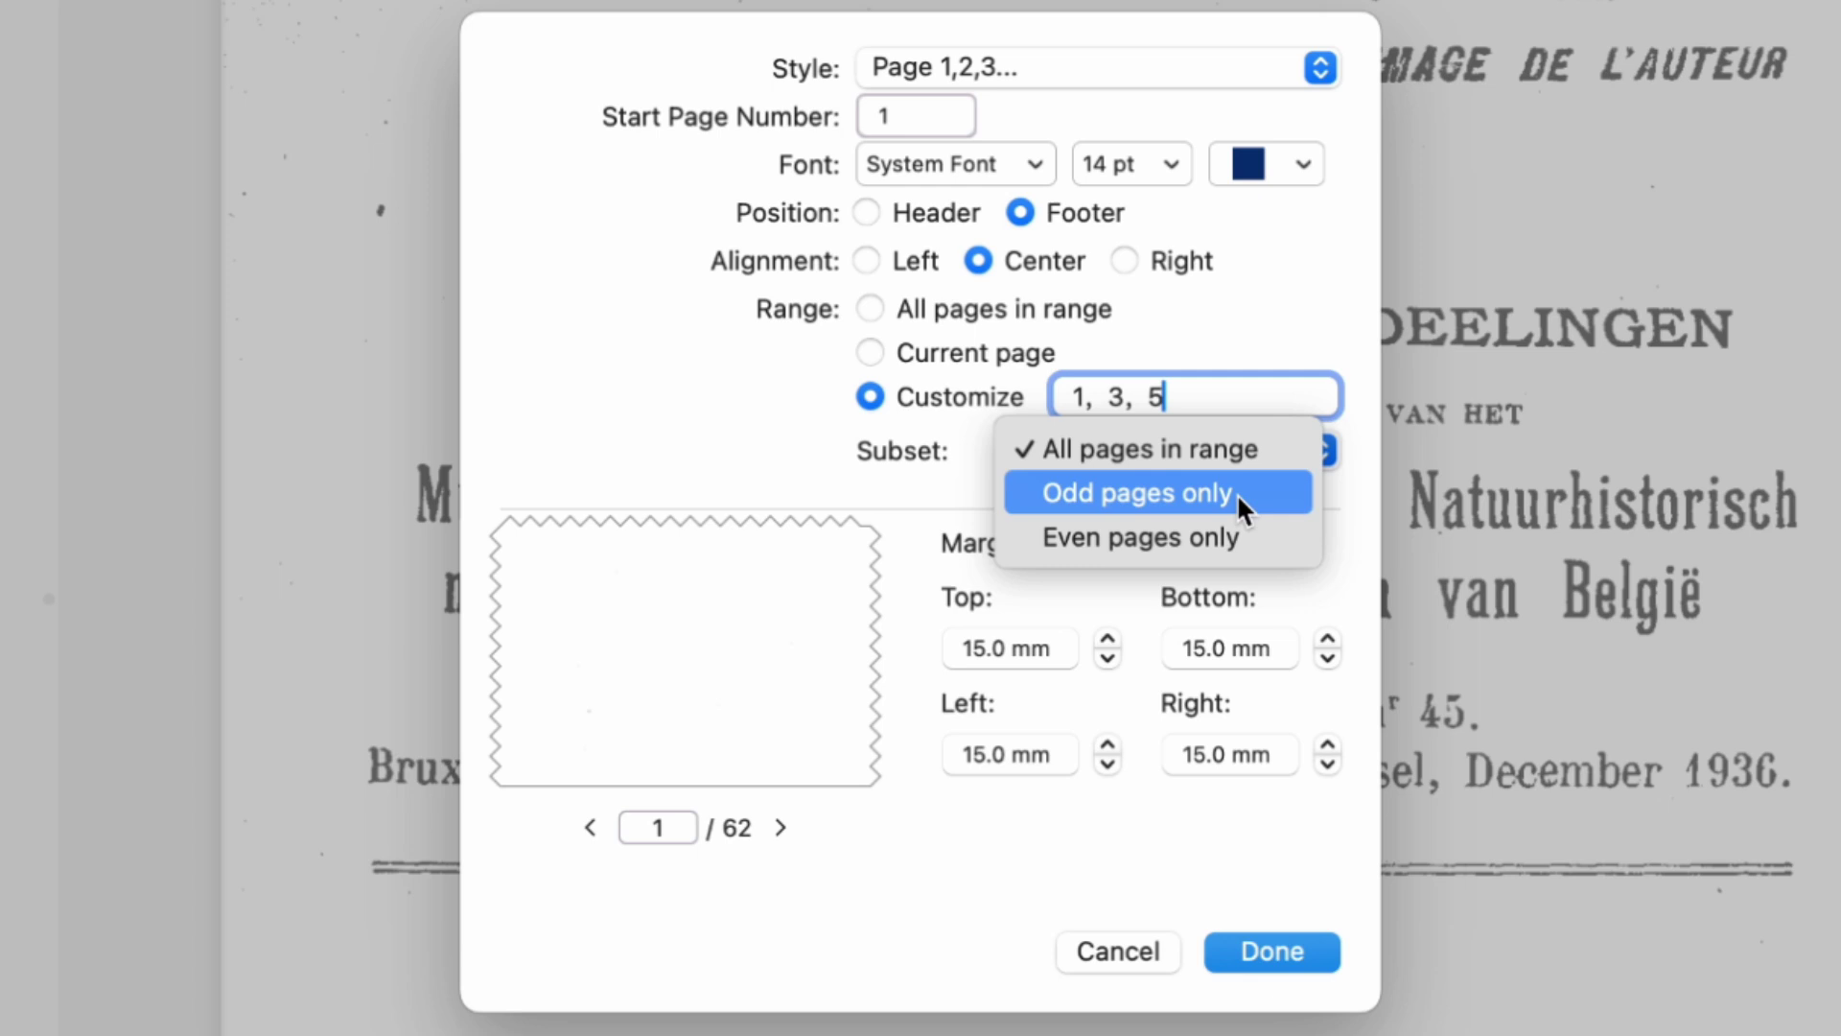
pyautogui.click(1321, 451)
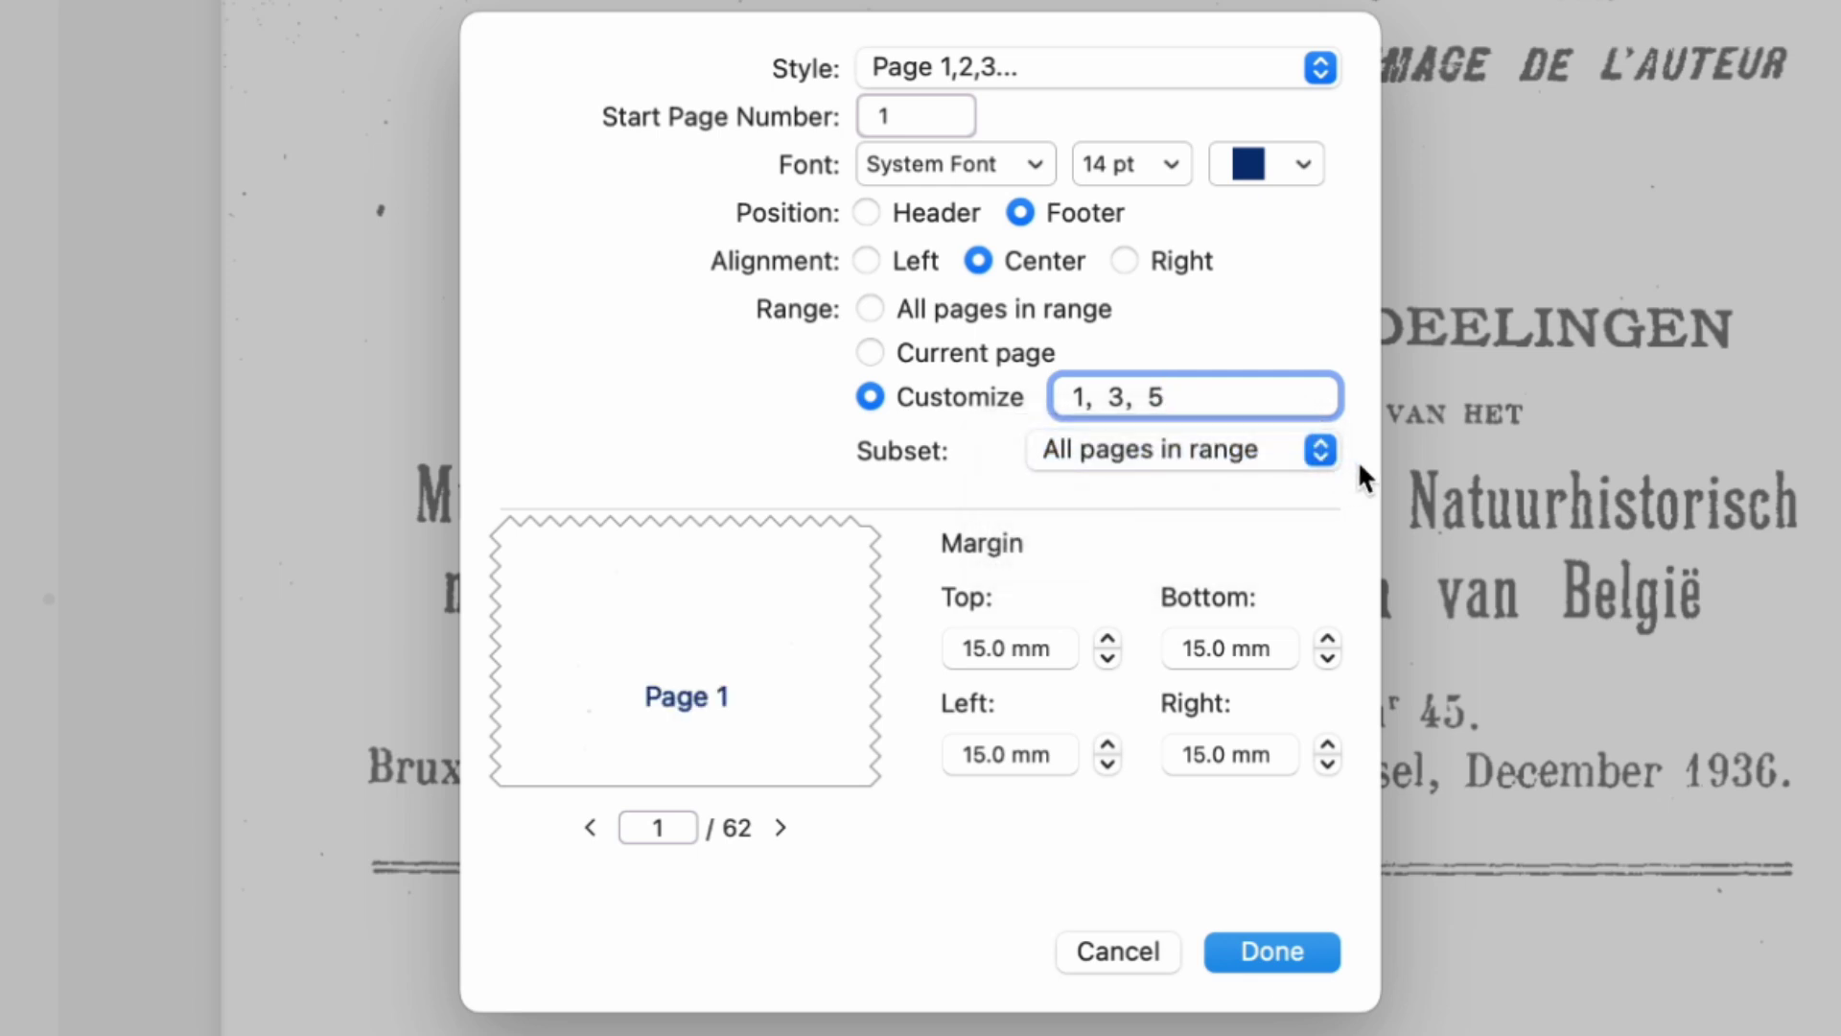
pyautogui.click(872, 308)
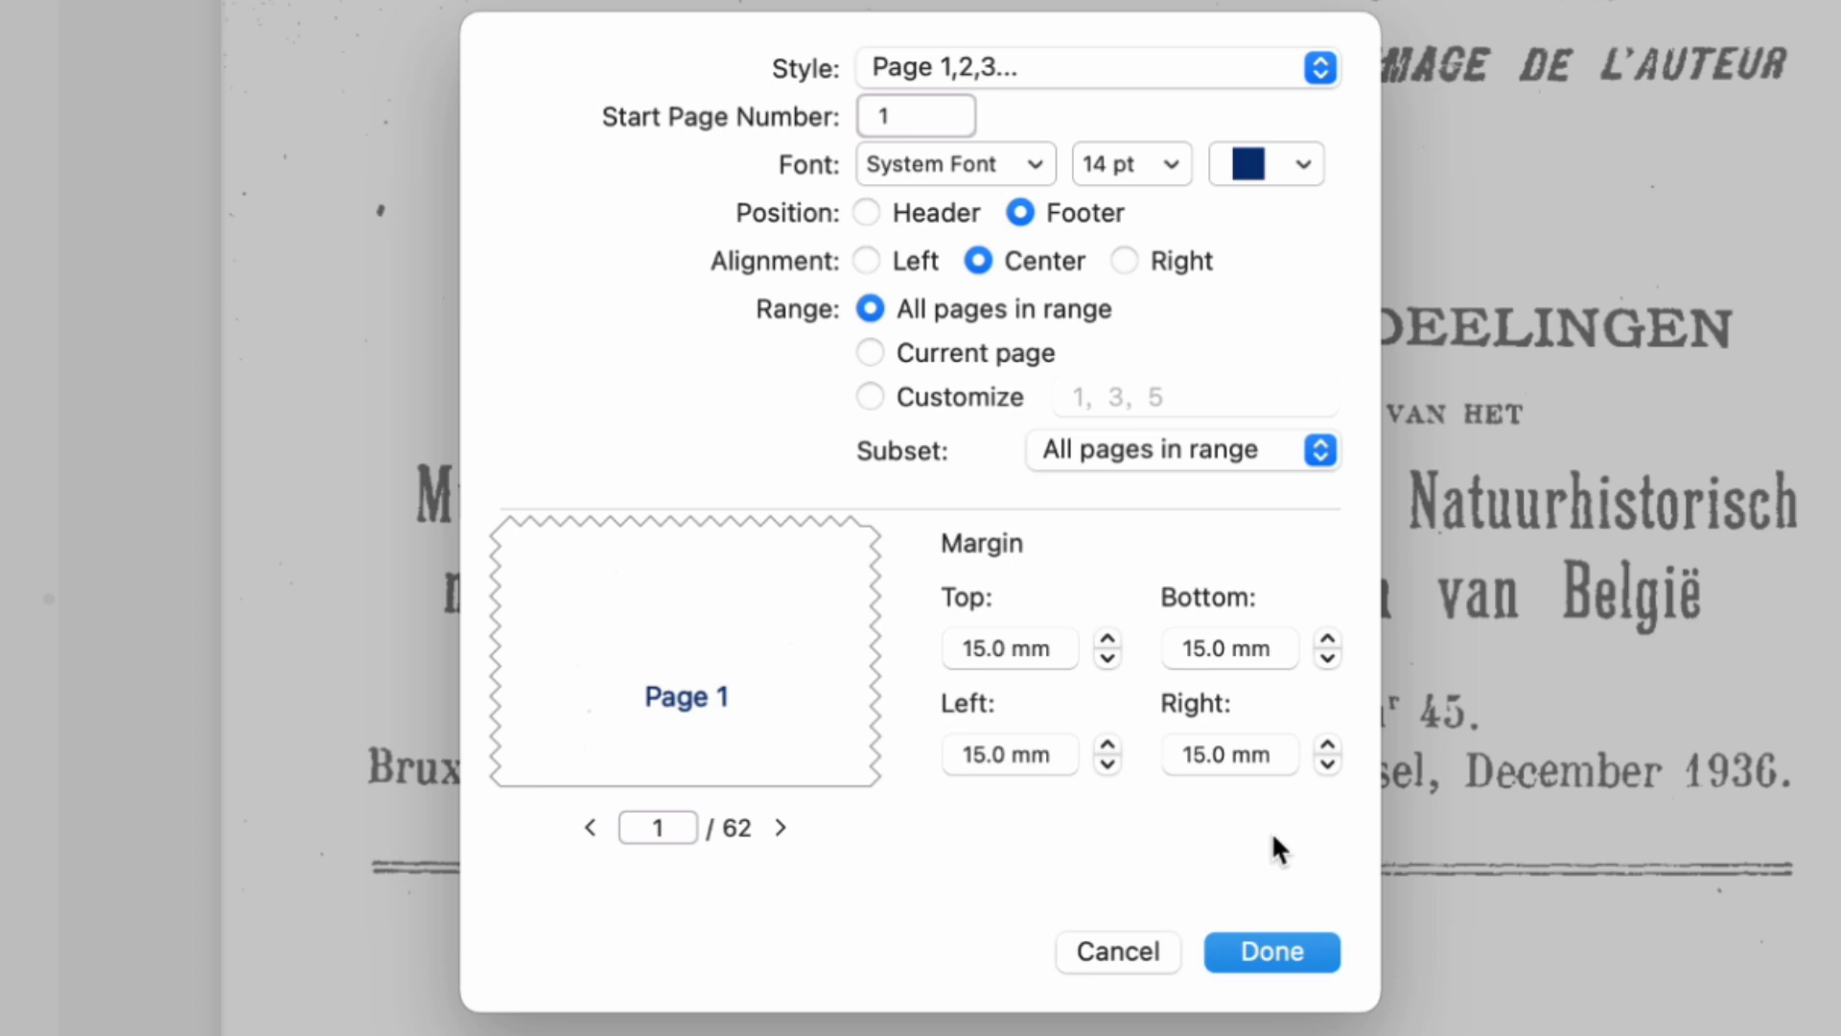
# - Lower the top, bottom, left and right margins to 12.0 mm and apply the page numbers
pyautogui.click(1107, 657)
pyautogui.click(1108, 658)
pyautogui.click(1107, 657)
pyautogui.click(1327, 659)
pyautogui.click(1327, 659)
pyautogui.click(1327, 659)
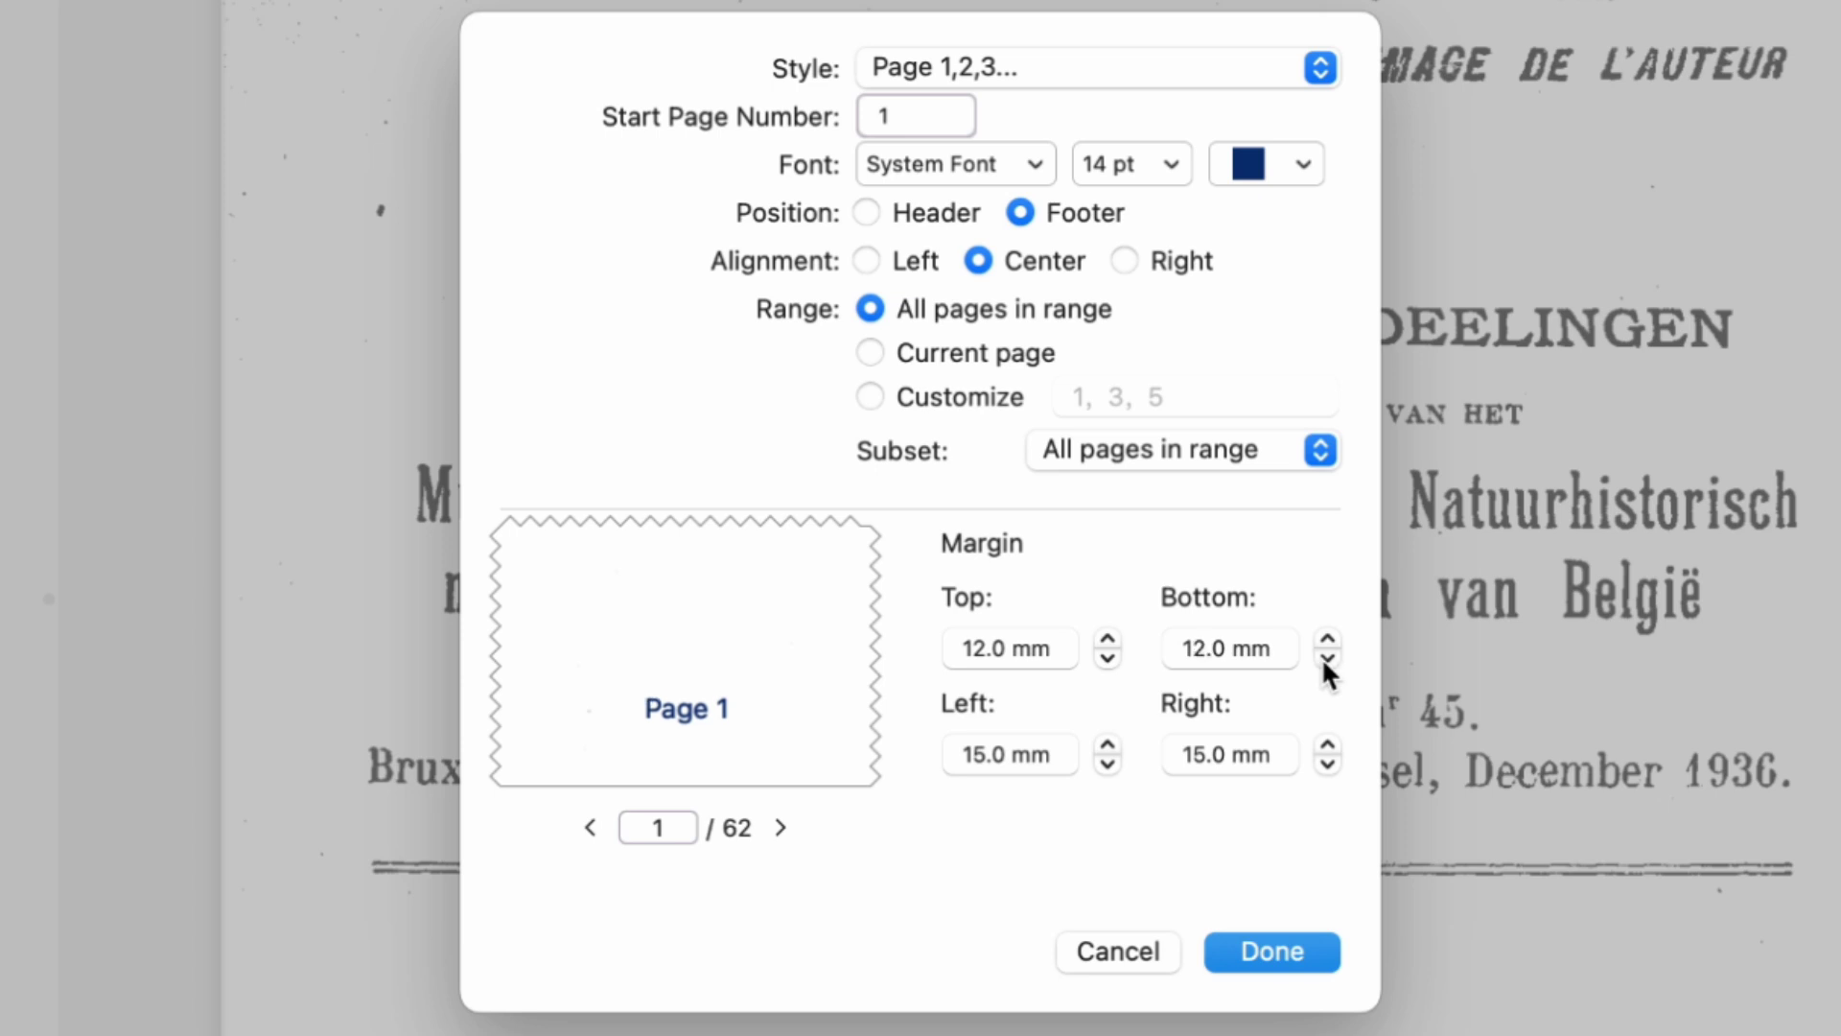
pyautogui.click(1107, 764)
pyautogui.click(1108, 764)
pyautogui.click(1107, 764)
pyautogui.click(1327, 764)
pyautogui.click(1327, 764)
pyautogui.click(1327, 764)
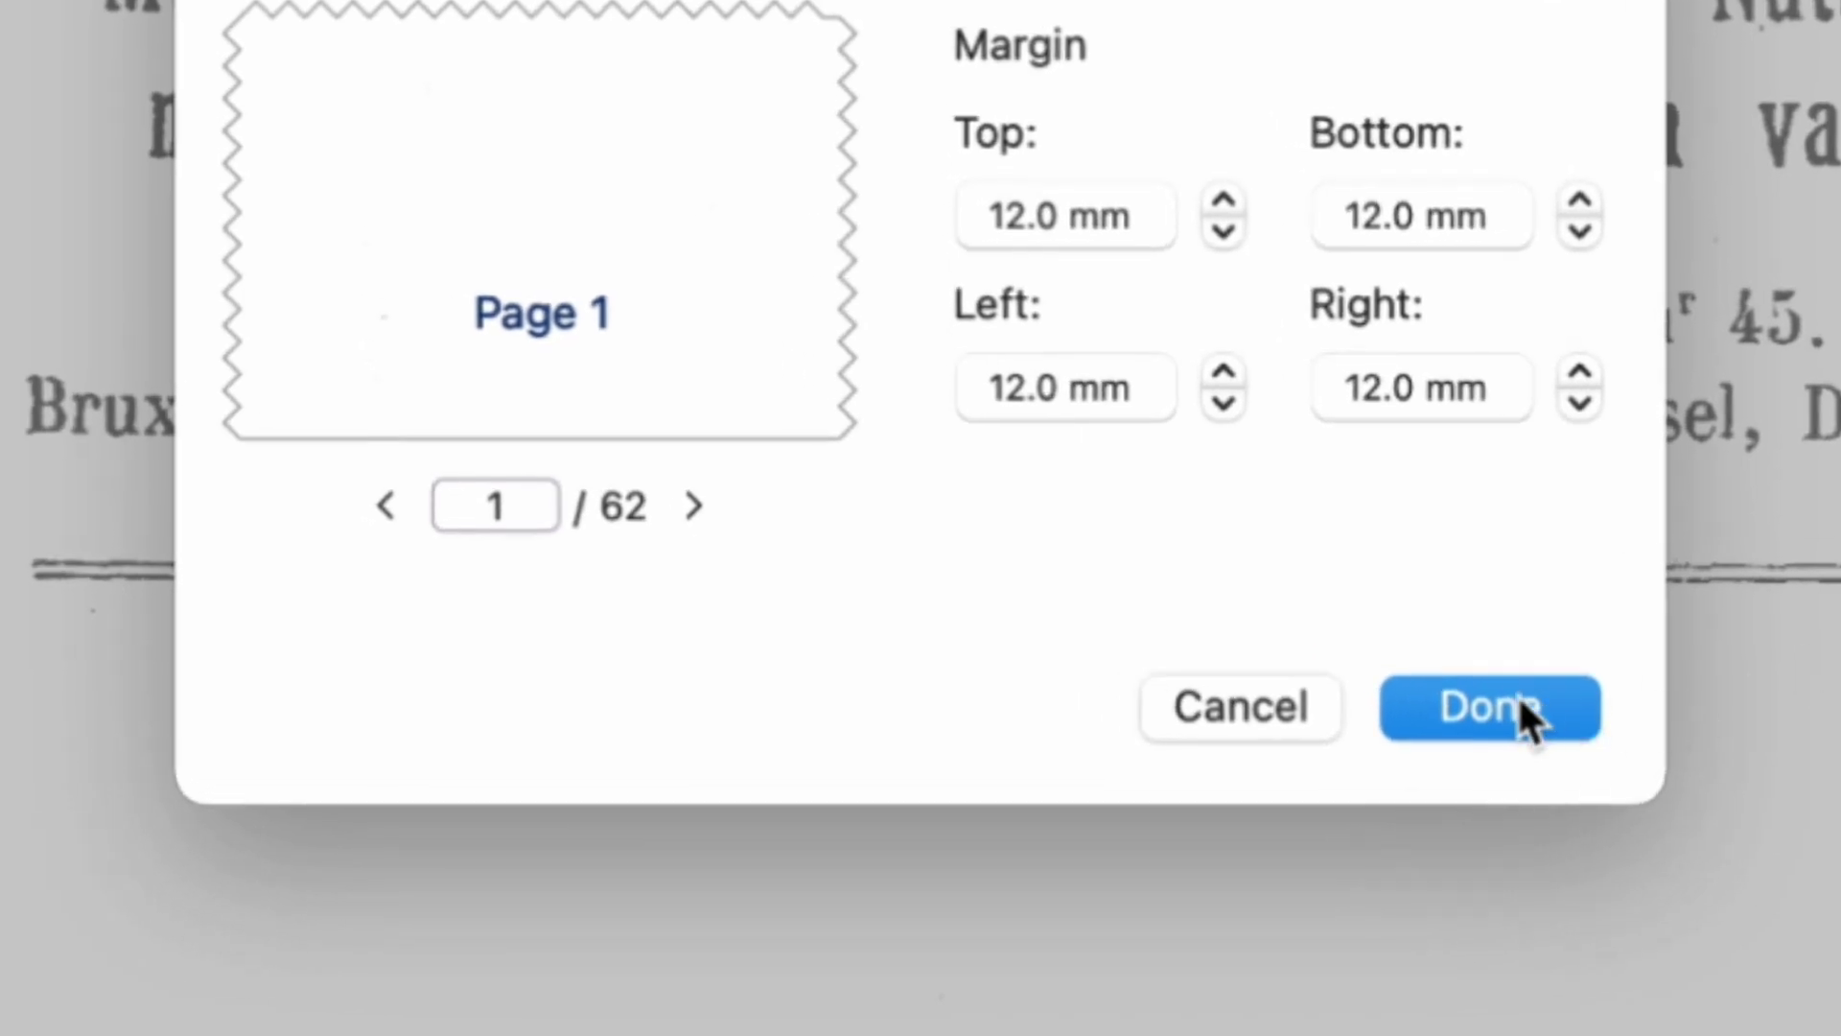
pyautogui.click(1520, 706)
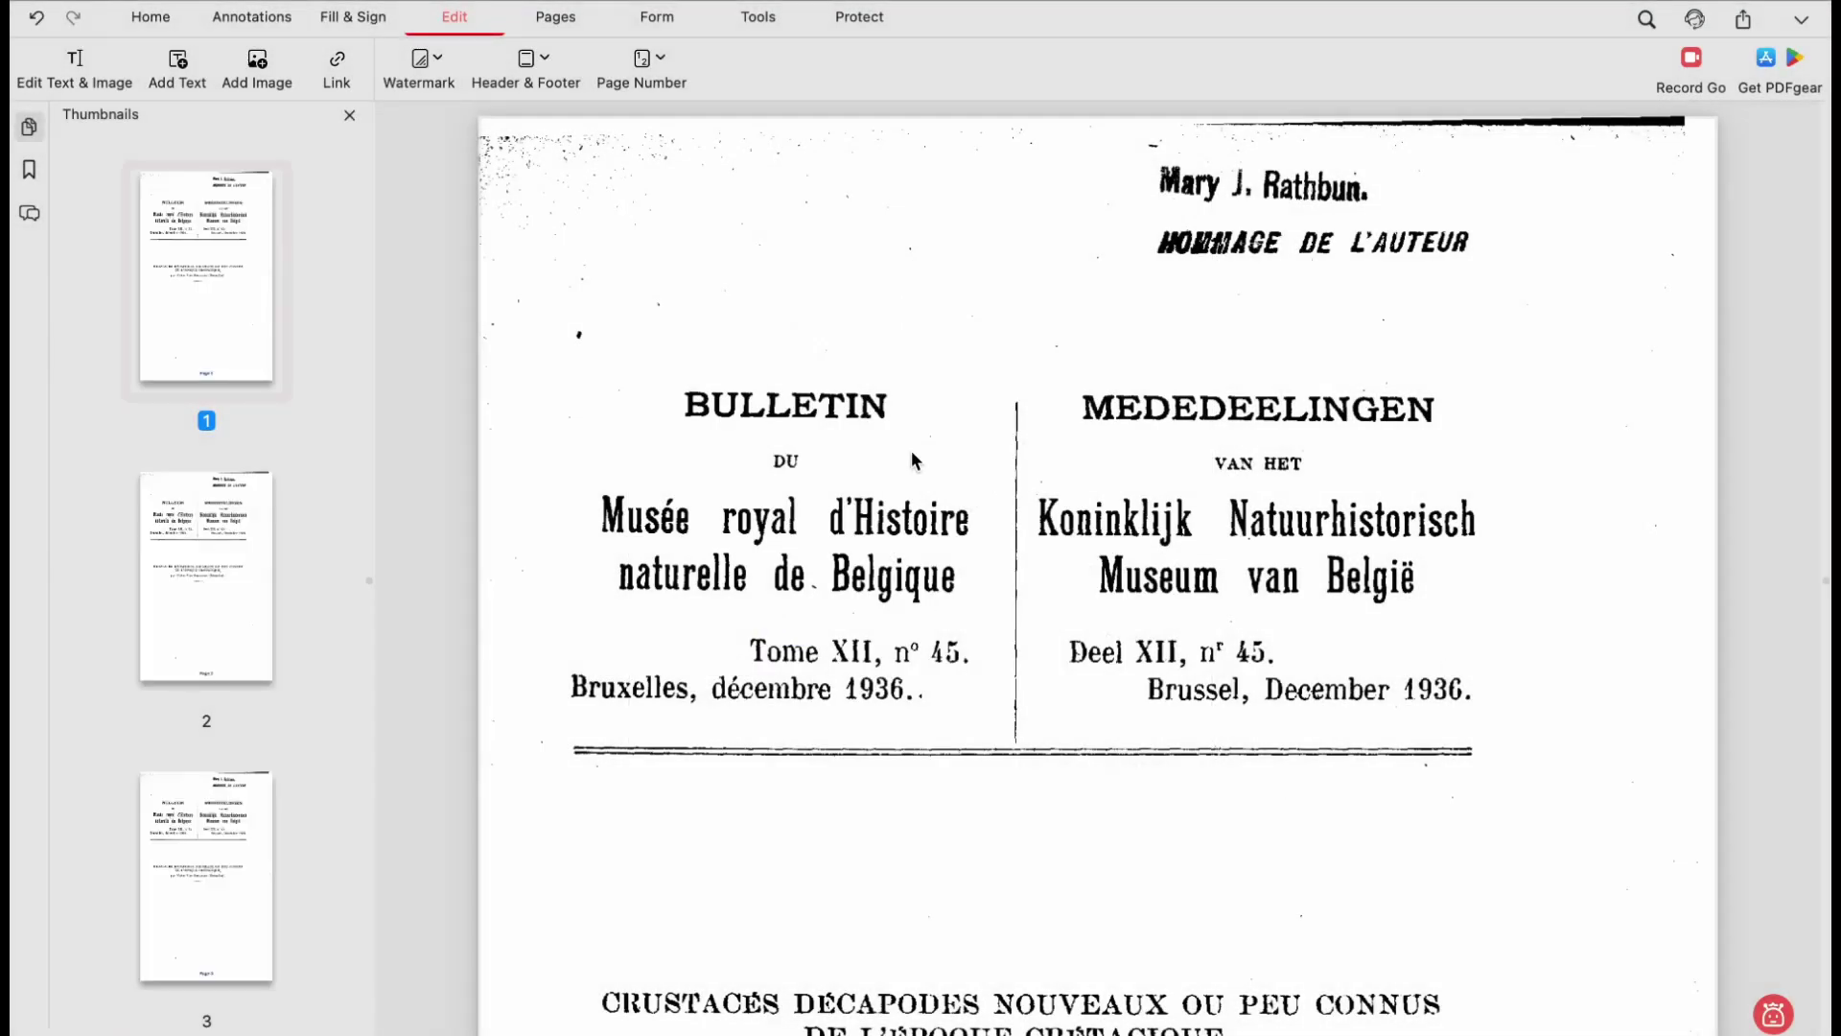
pyautogui.scroll(-10, 923, 497)
pyautogui.scroll(-5, 922, 493)
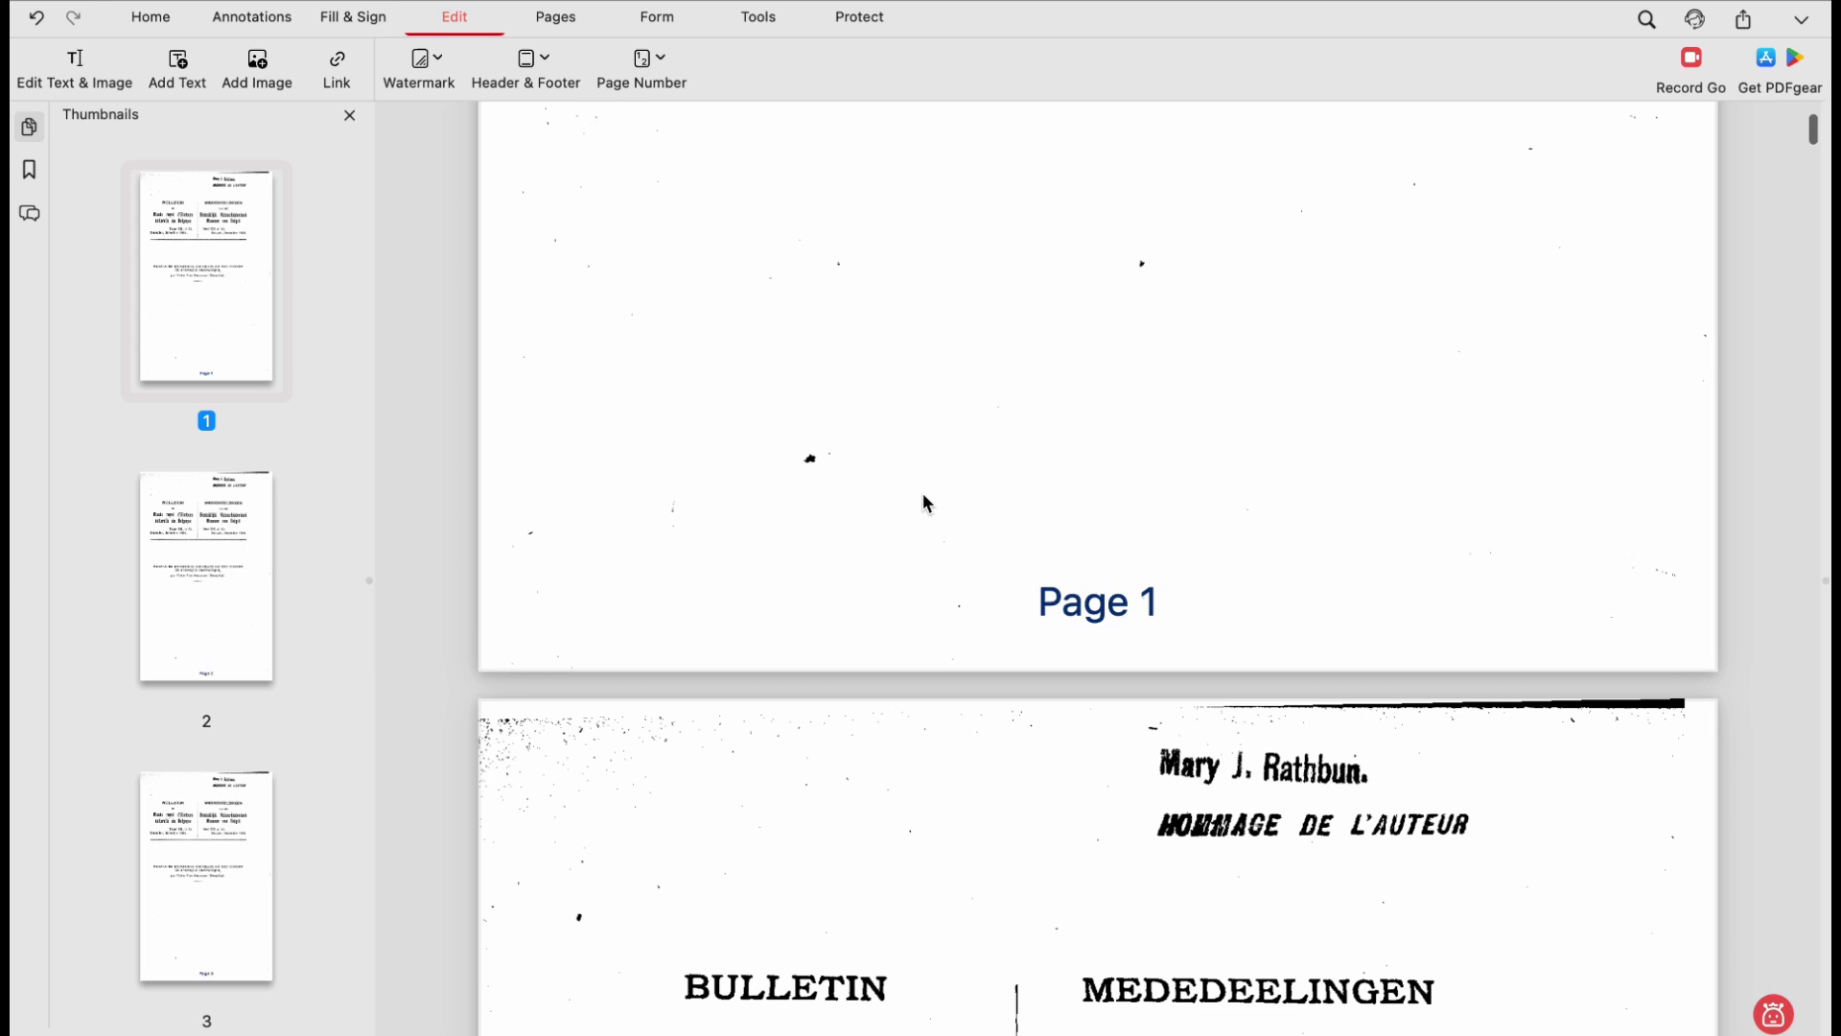
pyautogui.click(169, 614)
pyautogui.scroll(-11, 894, 709)
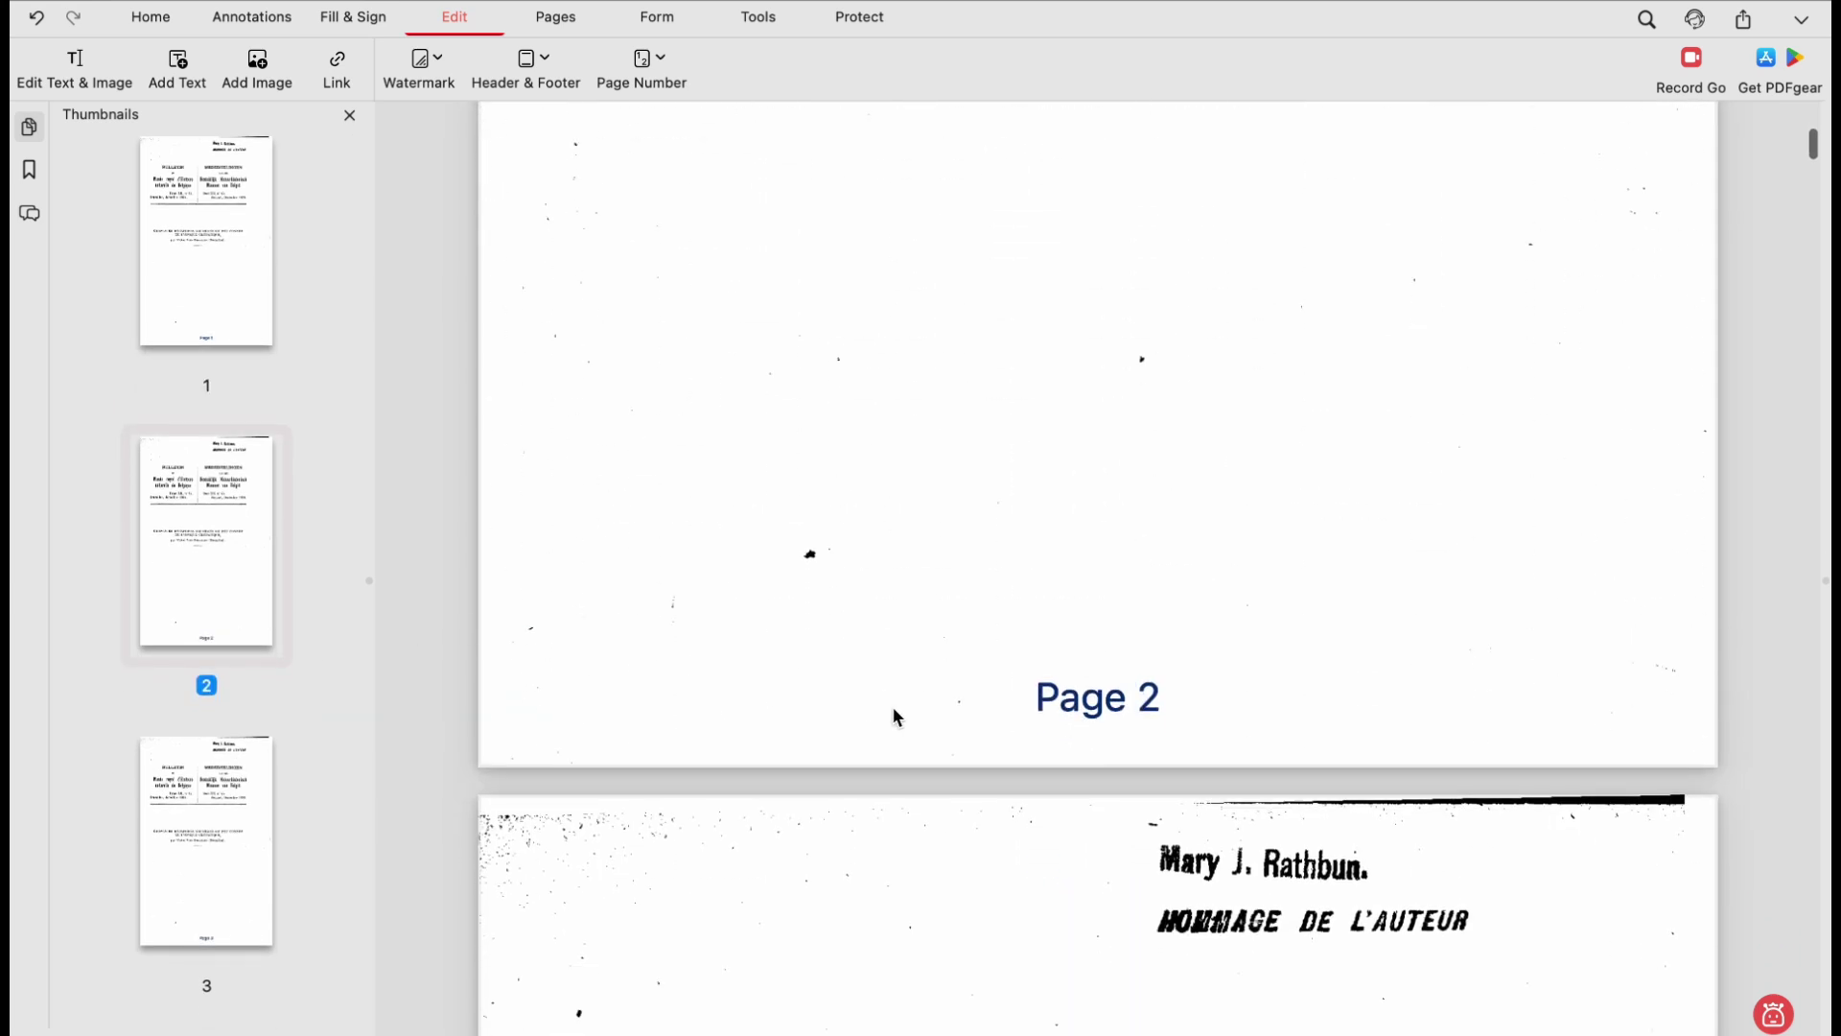
pyautogui.click(239, 827)
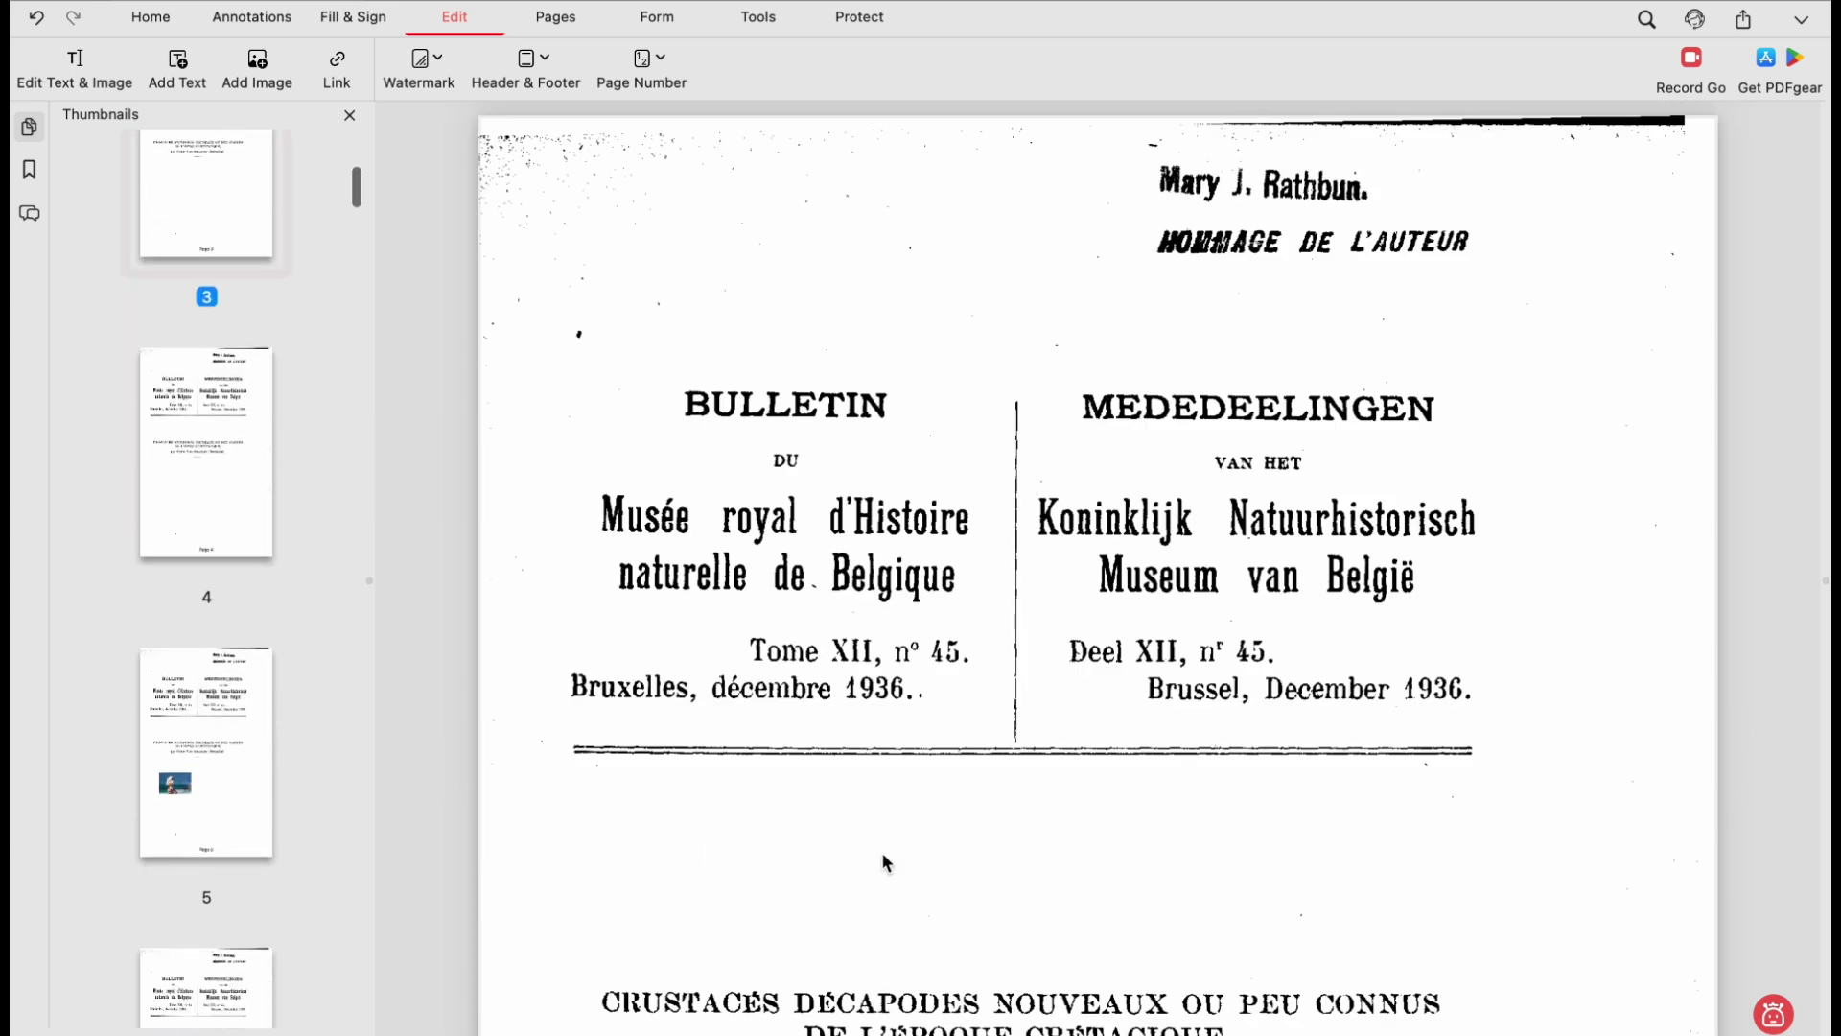
pyautogui.scroll(-3, 921, 767)
pyautogui.scroll(-10, 956, 697)
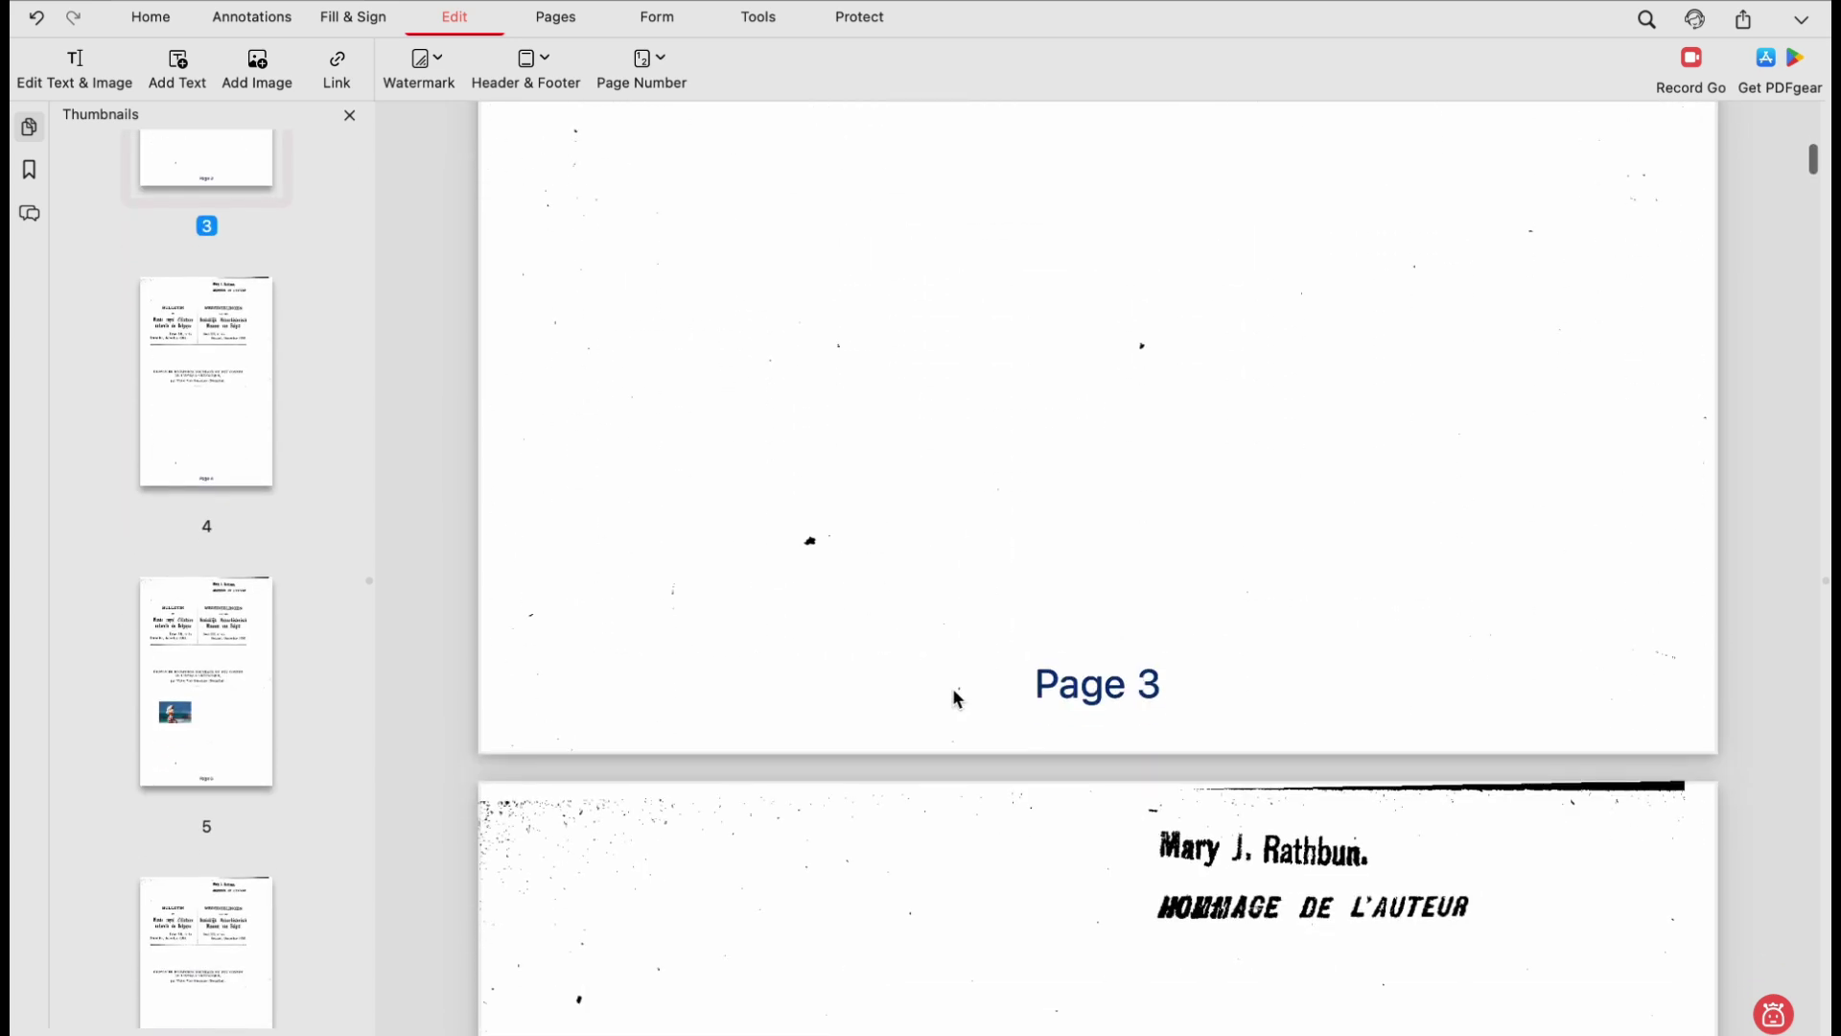
pyautogui.click(229, 420)
pyautogui.scroll(-10, 966, 744)
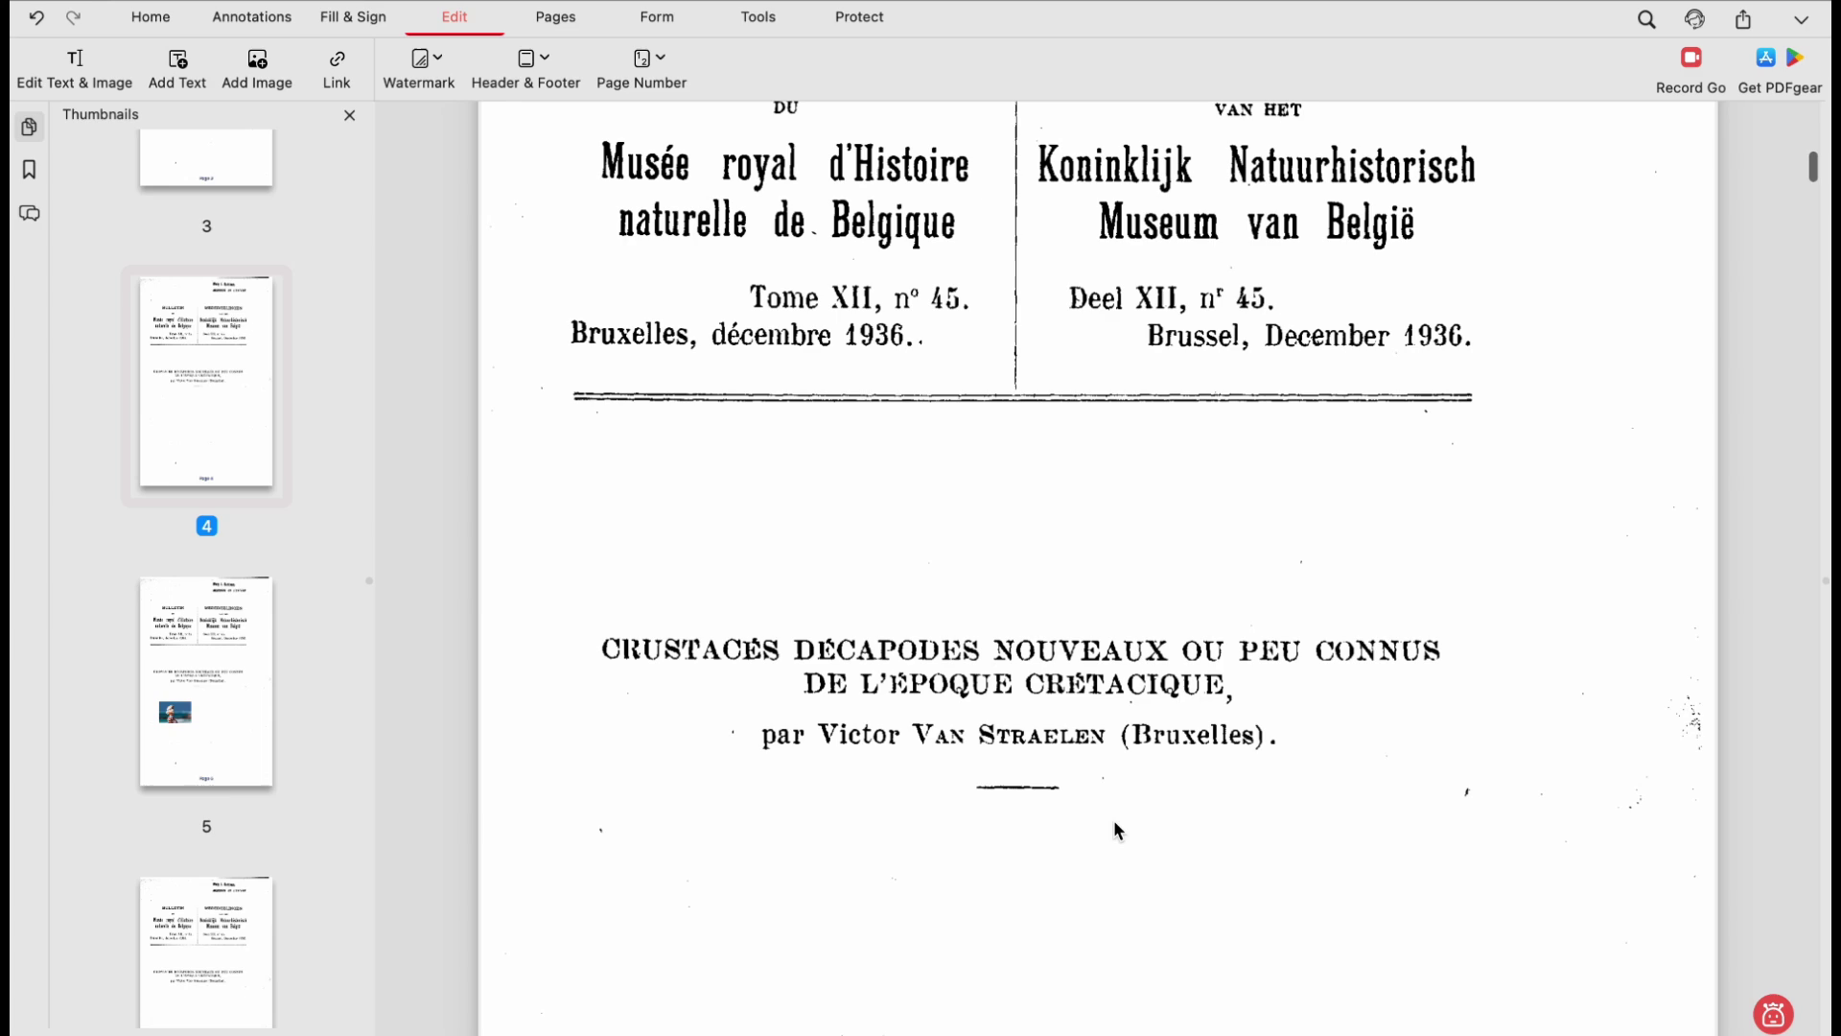
pyautogui.scroll(5, 185, 310)
pyautogui.click(185, 305)
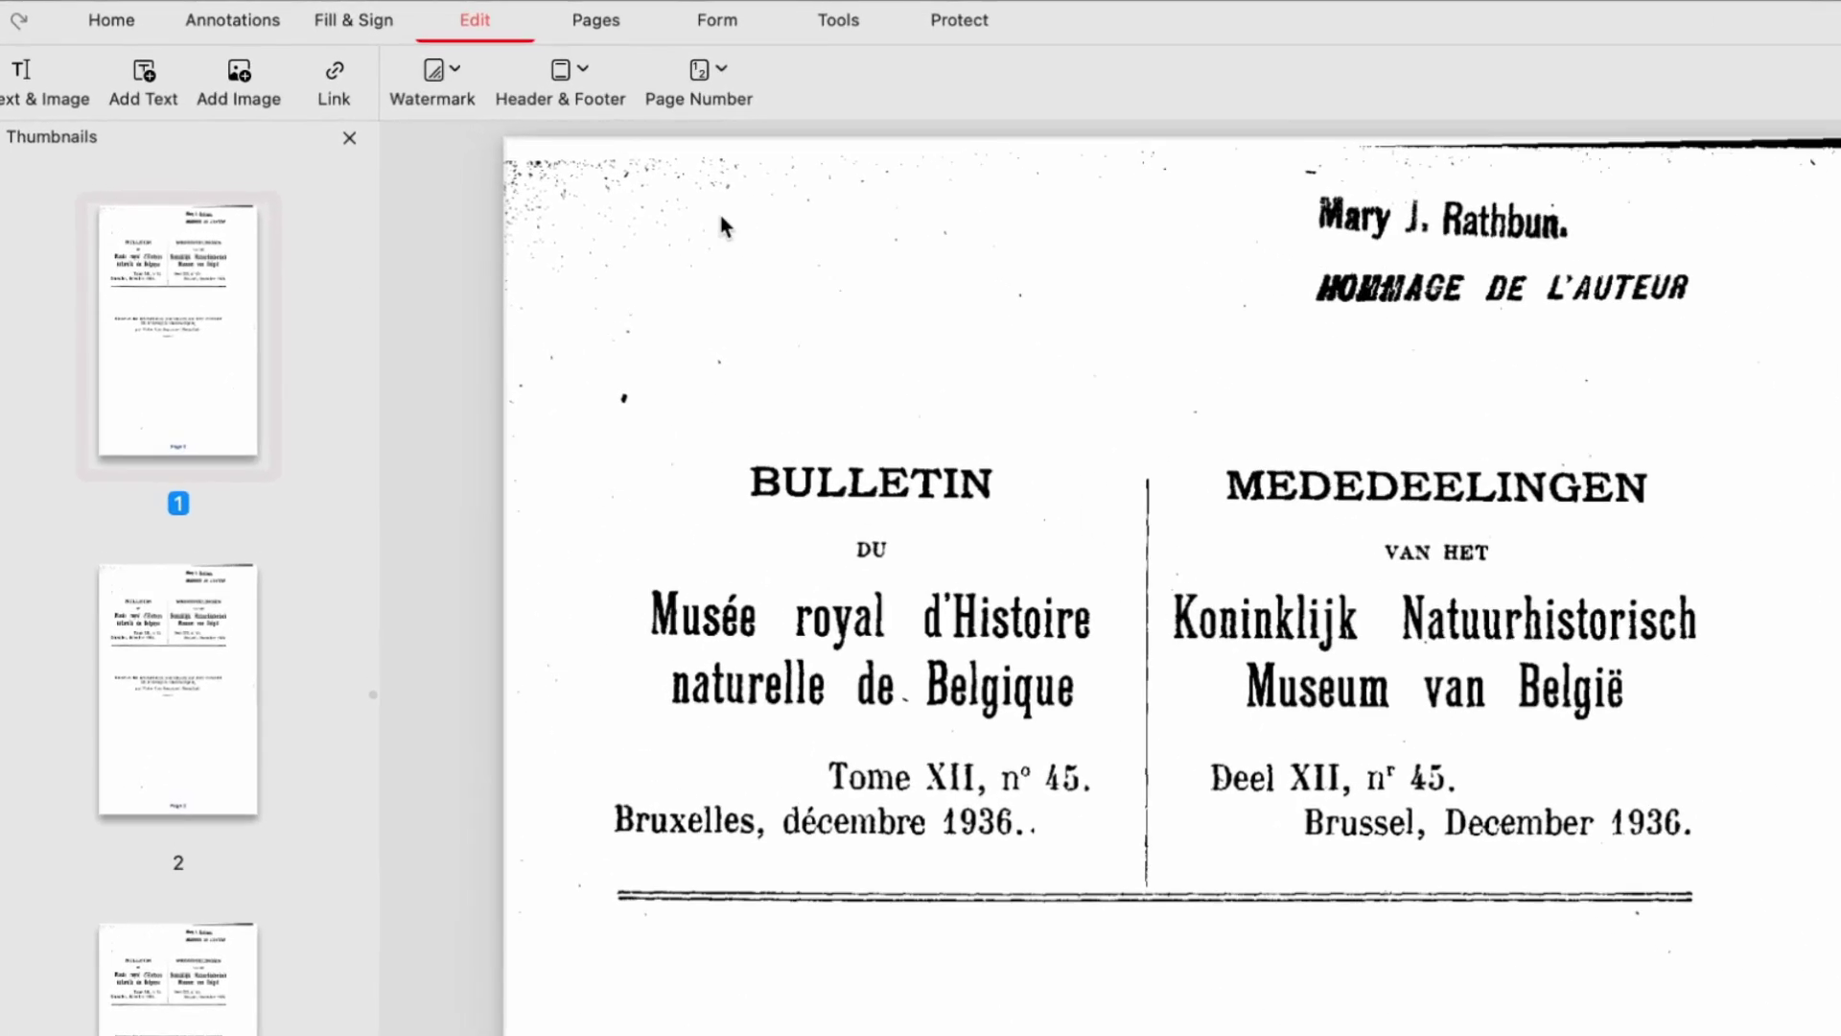
# - Remove the page numbers and scroll through the pages to confirm the footers are gone
pyautogui.click(722, 71)
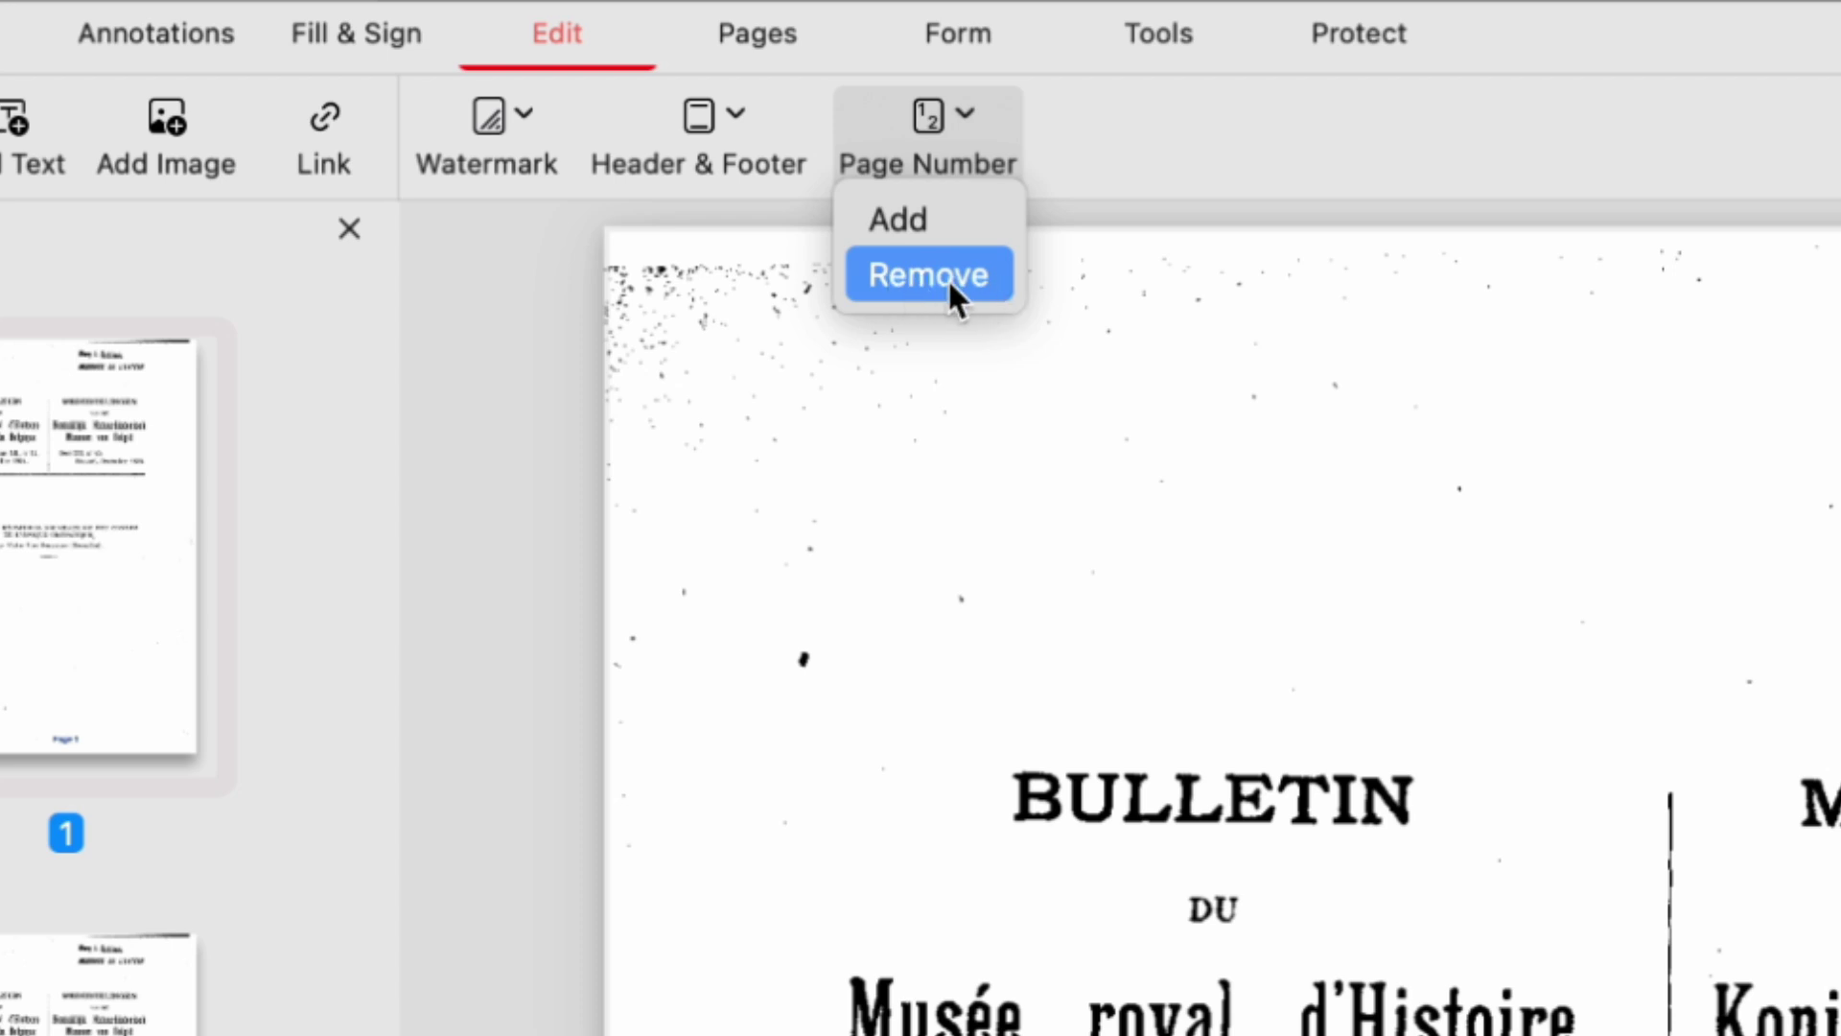
pyautogui.click(949, 278)
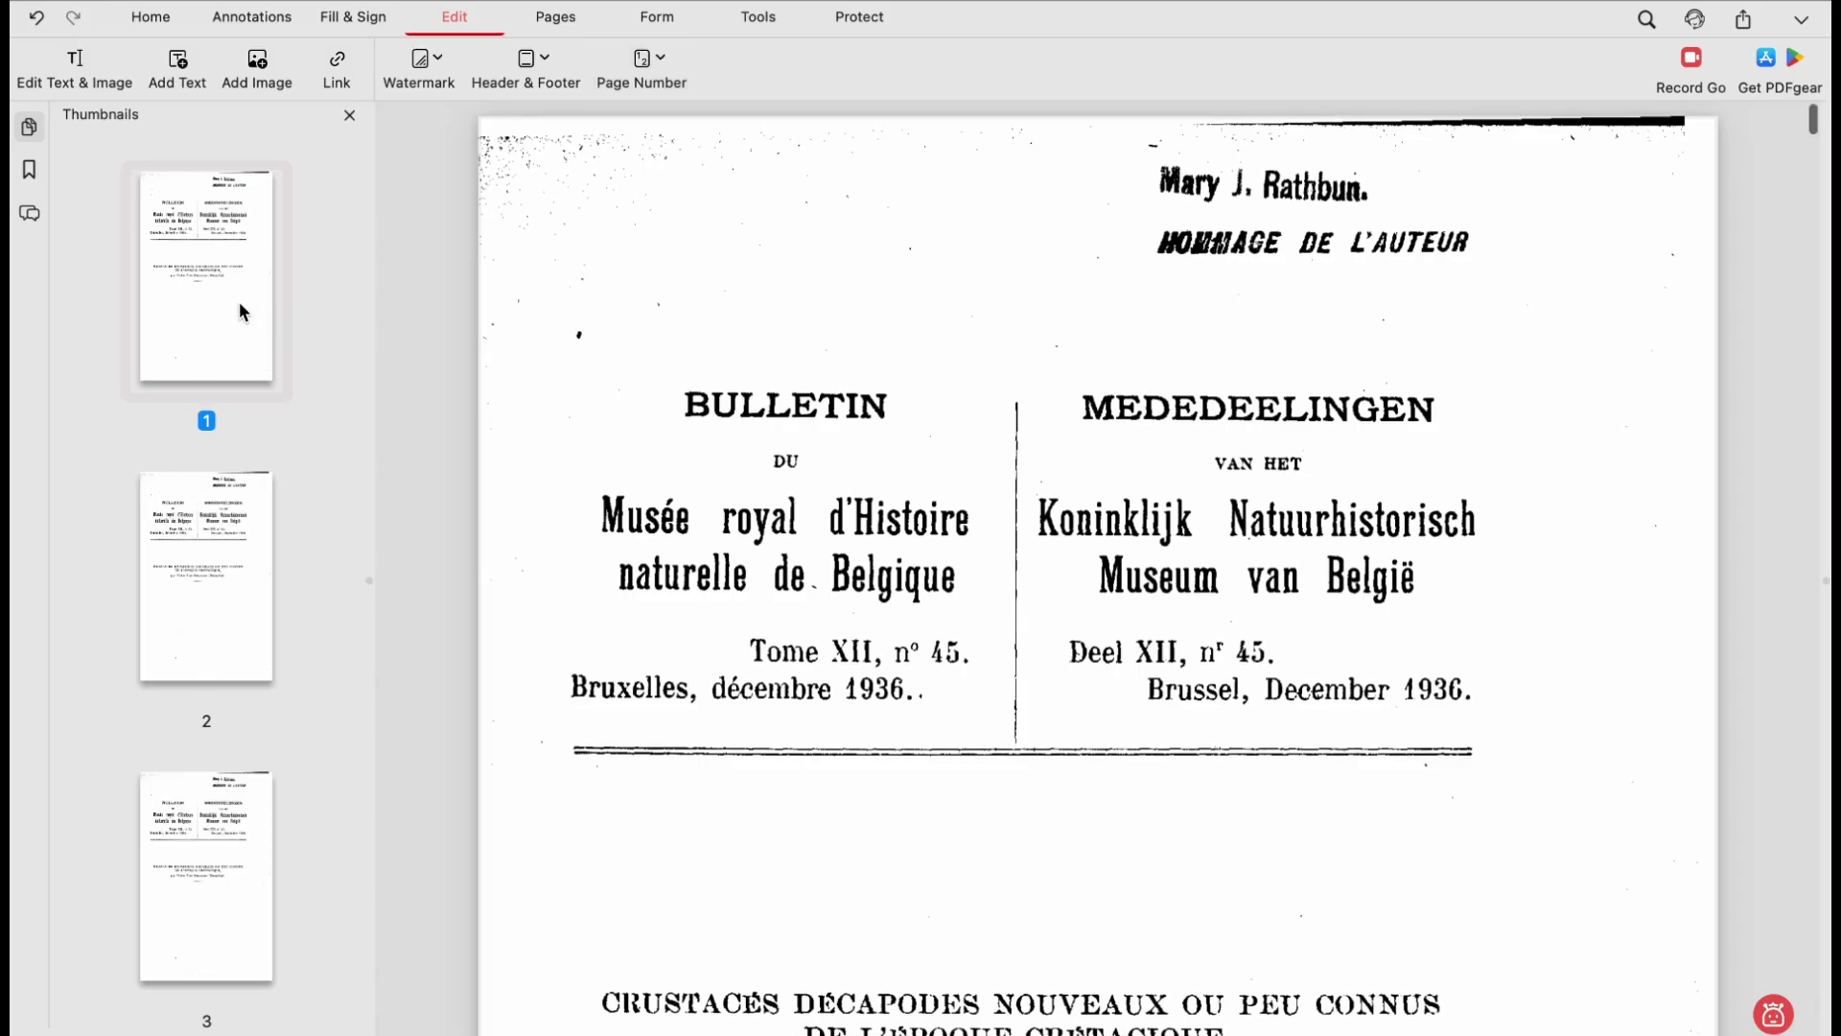
pyautogui.scroll(-15, 1212, 658)
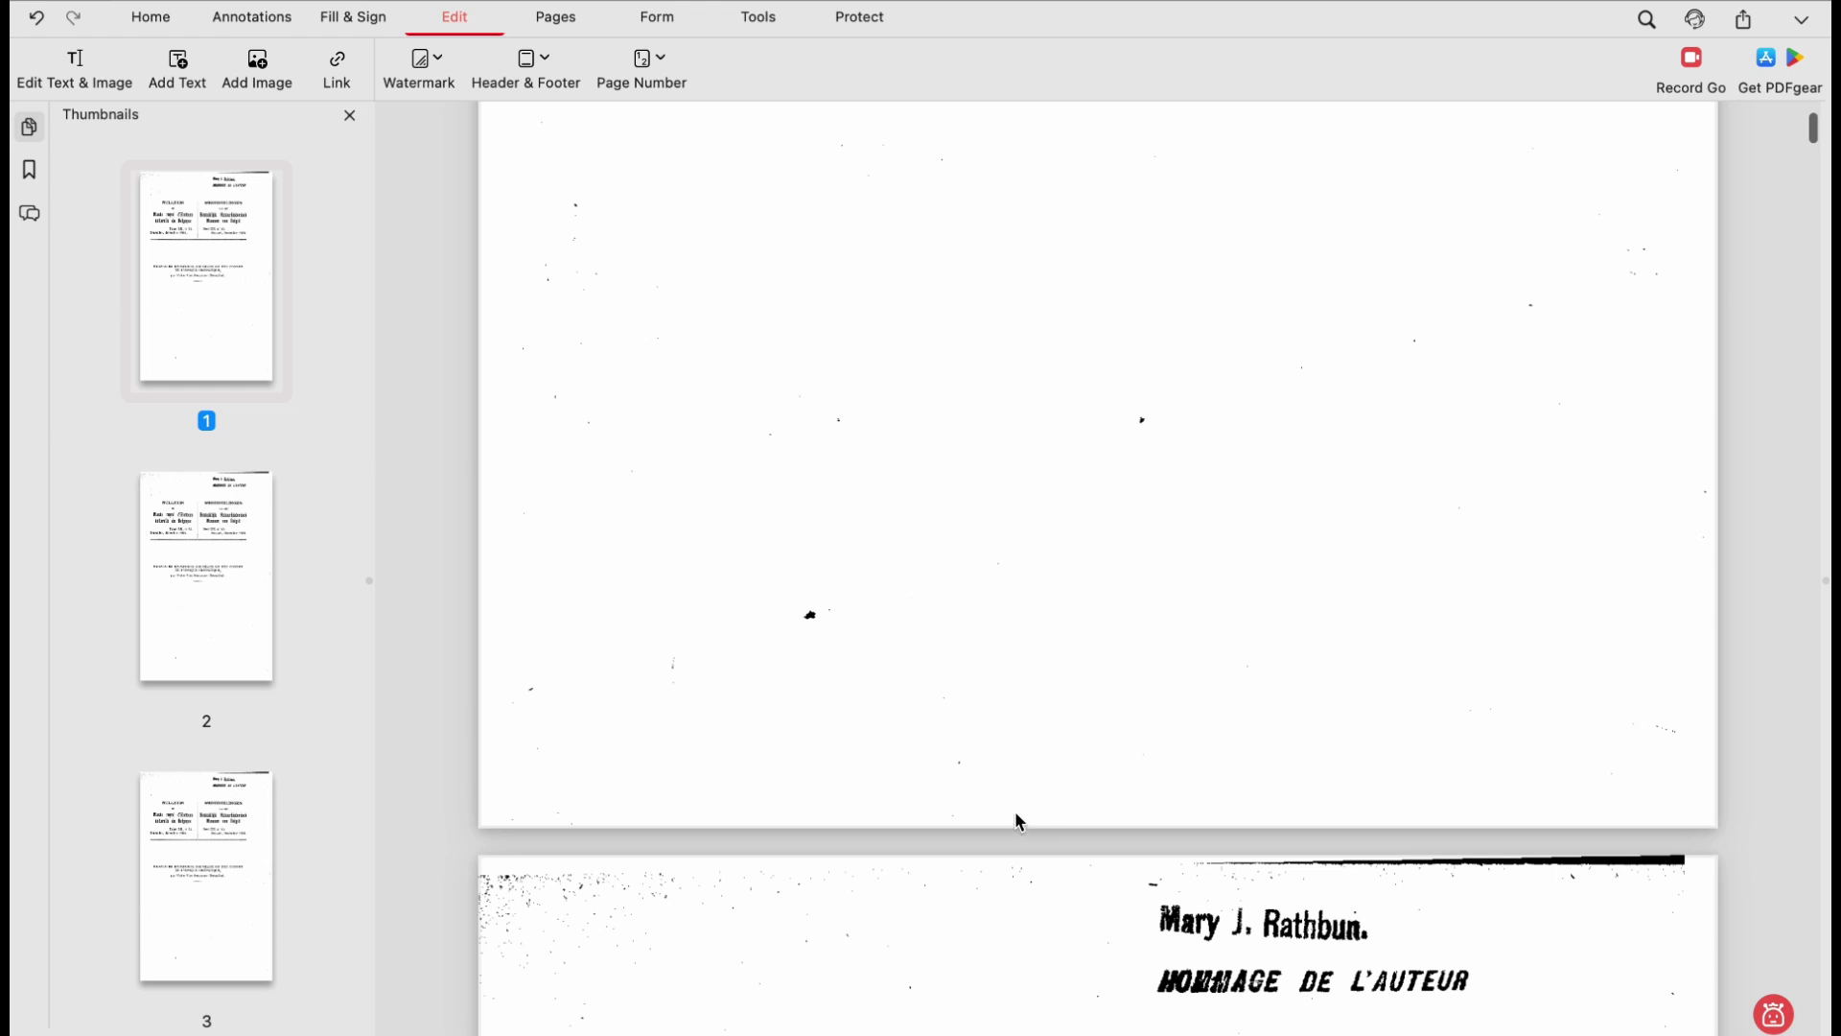
pyautogui.scroll(-15, 1014, 821)
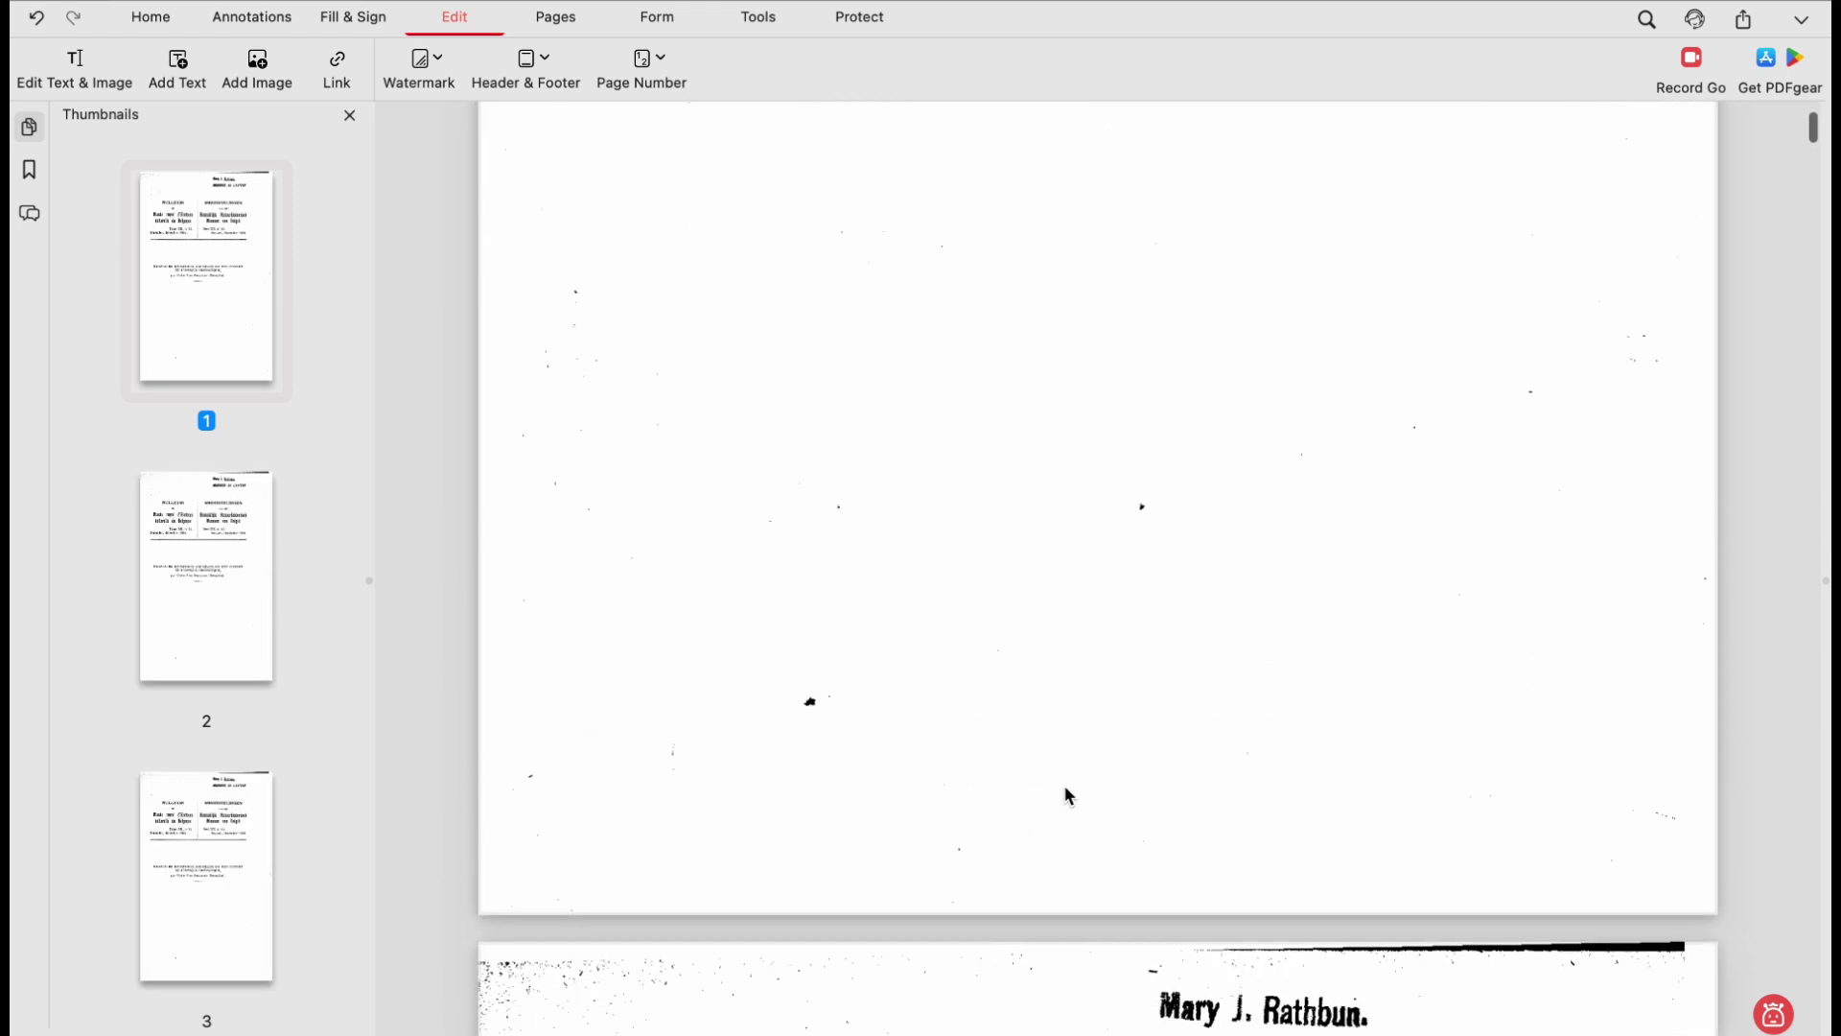
pyautogui.scroll(-10, 1060, 868)
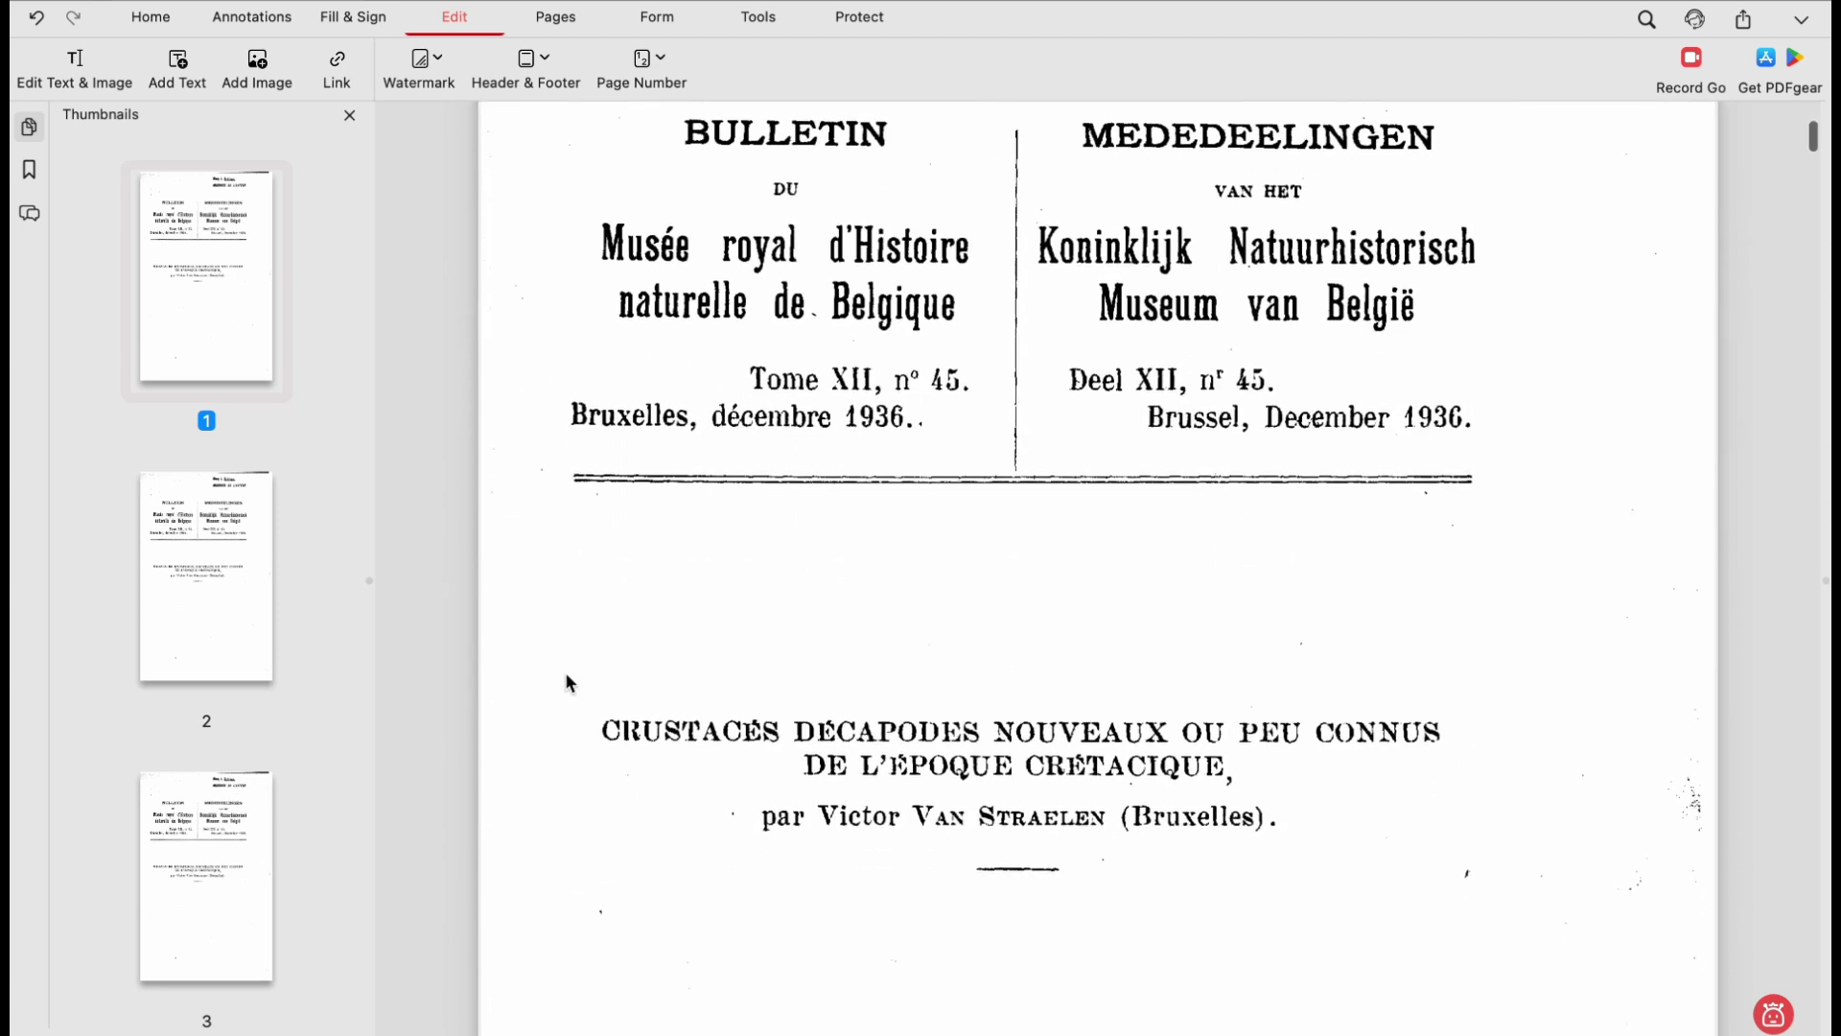
pyautogui.scroll(-8, 1426, 591)
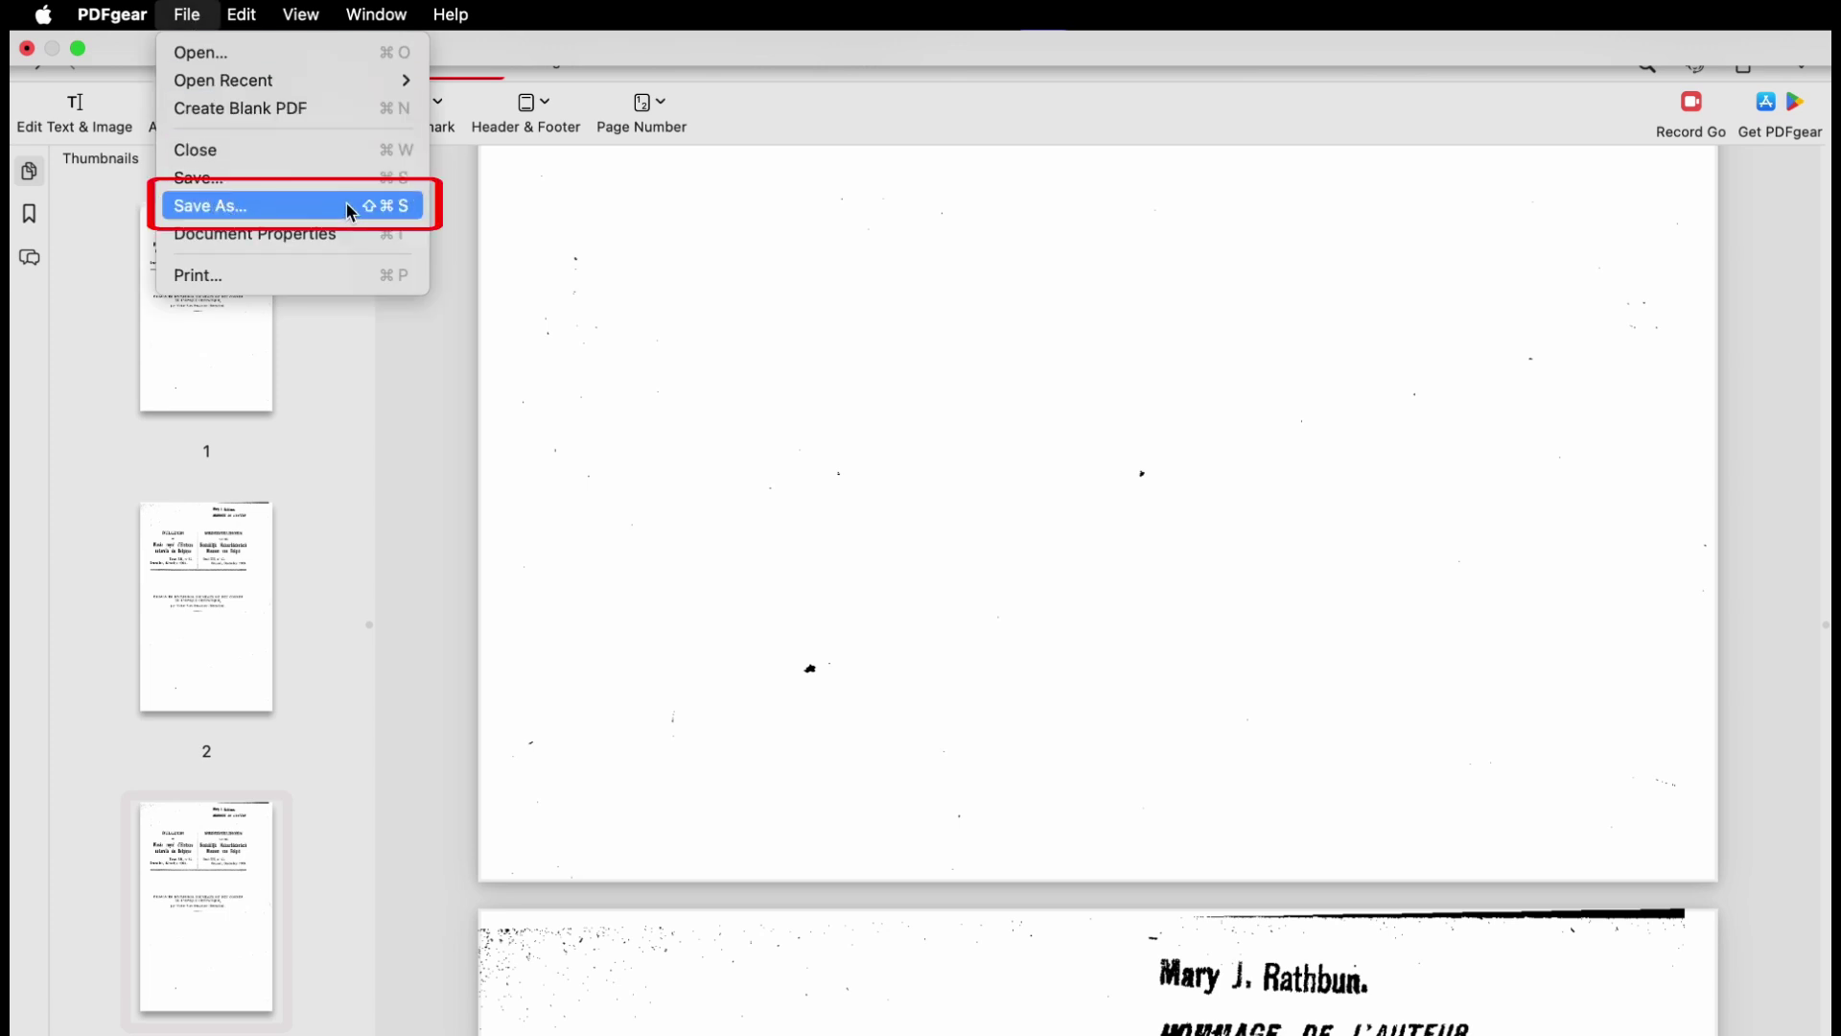
# - Save As the unnumbered bulletin under the name Sample 1 in the PDF folder
pyautogui.click(348, 203)
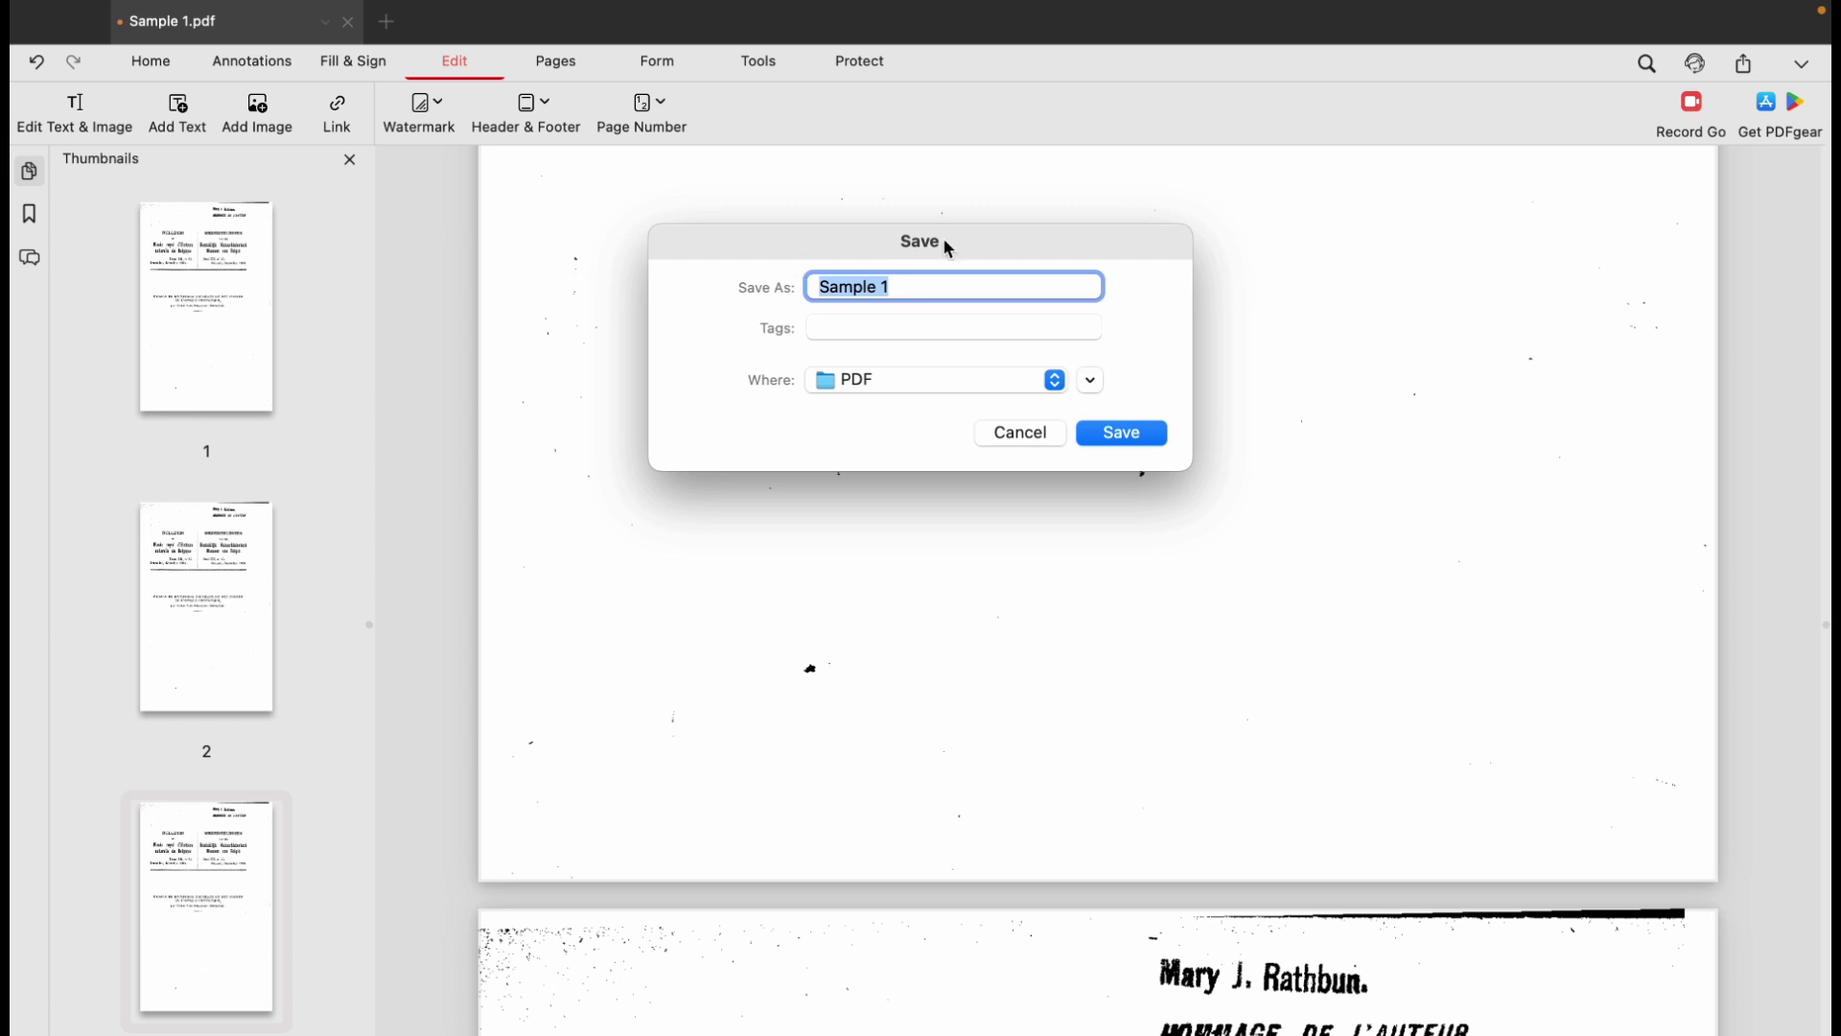
pyautogui.click(1122, 434)
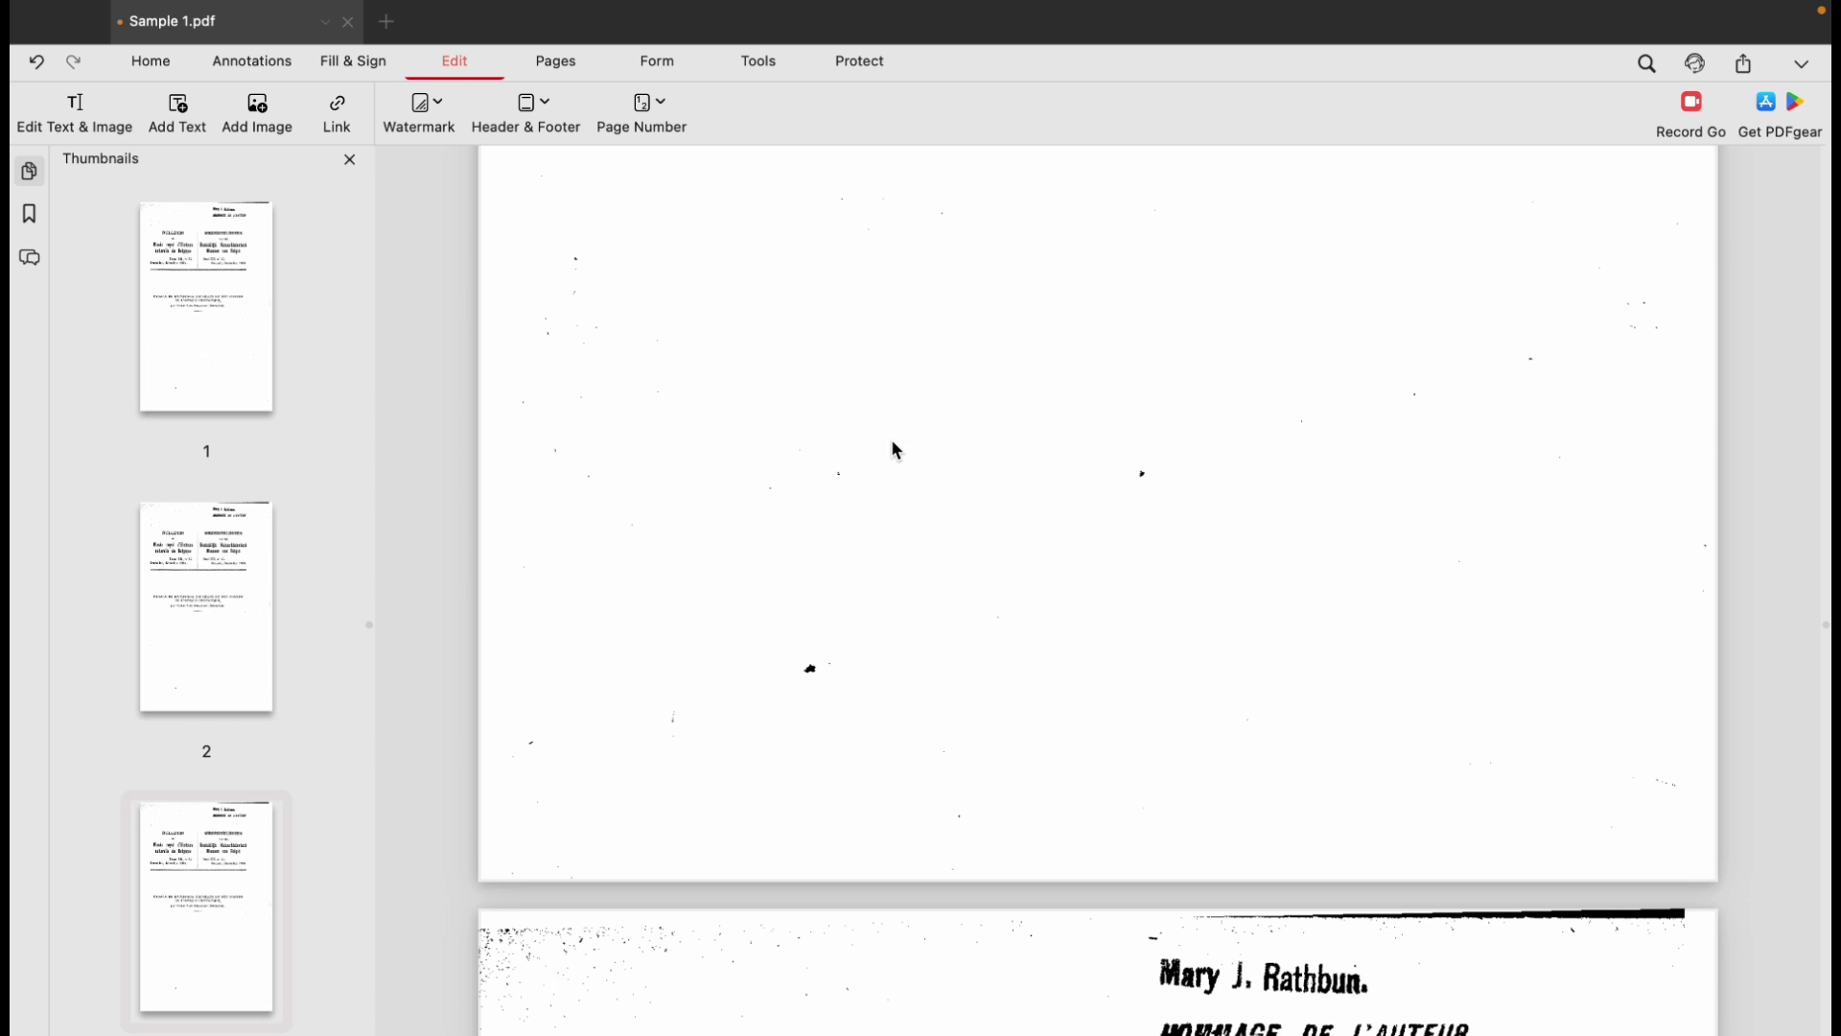
pyautogui.scroll(-15, 902, 456)
pyautogui.scroll(8, 906, 442)
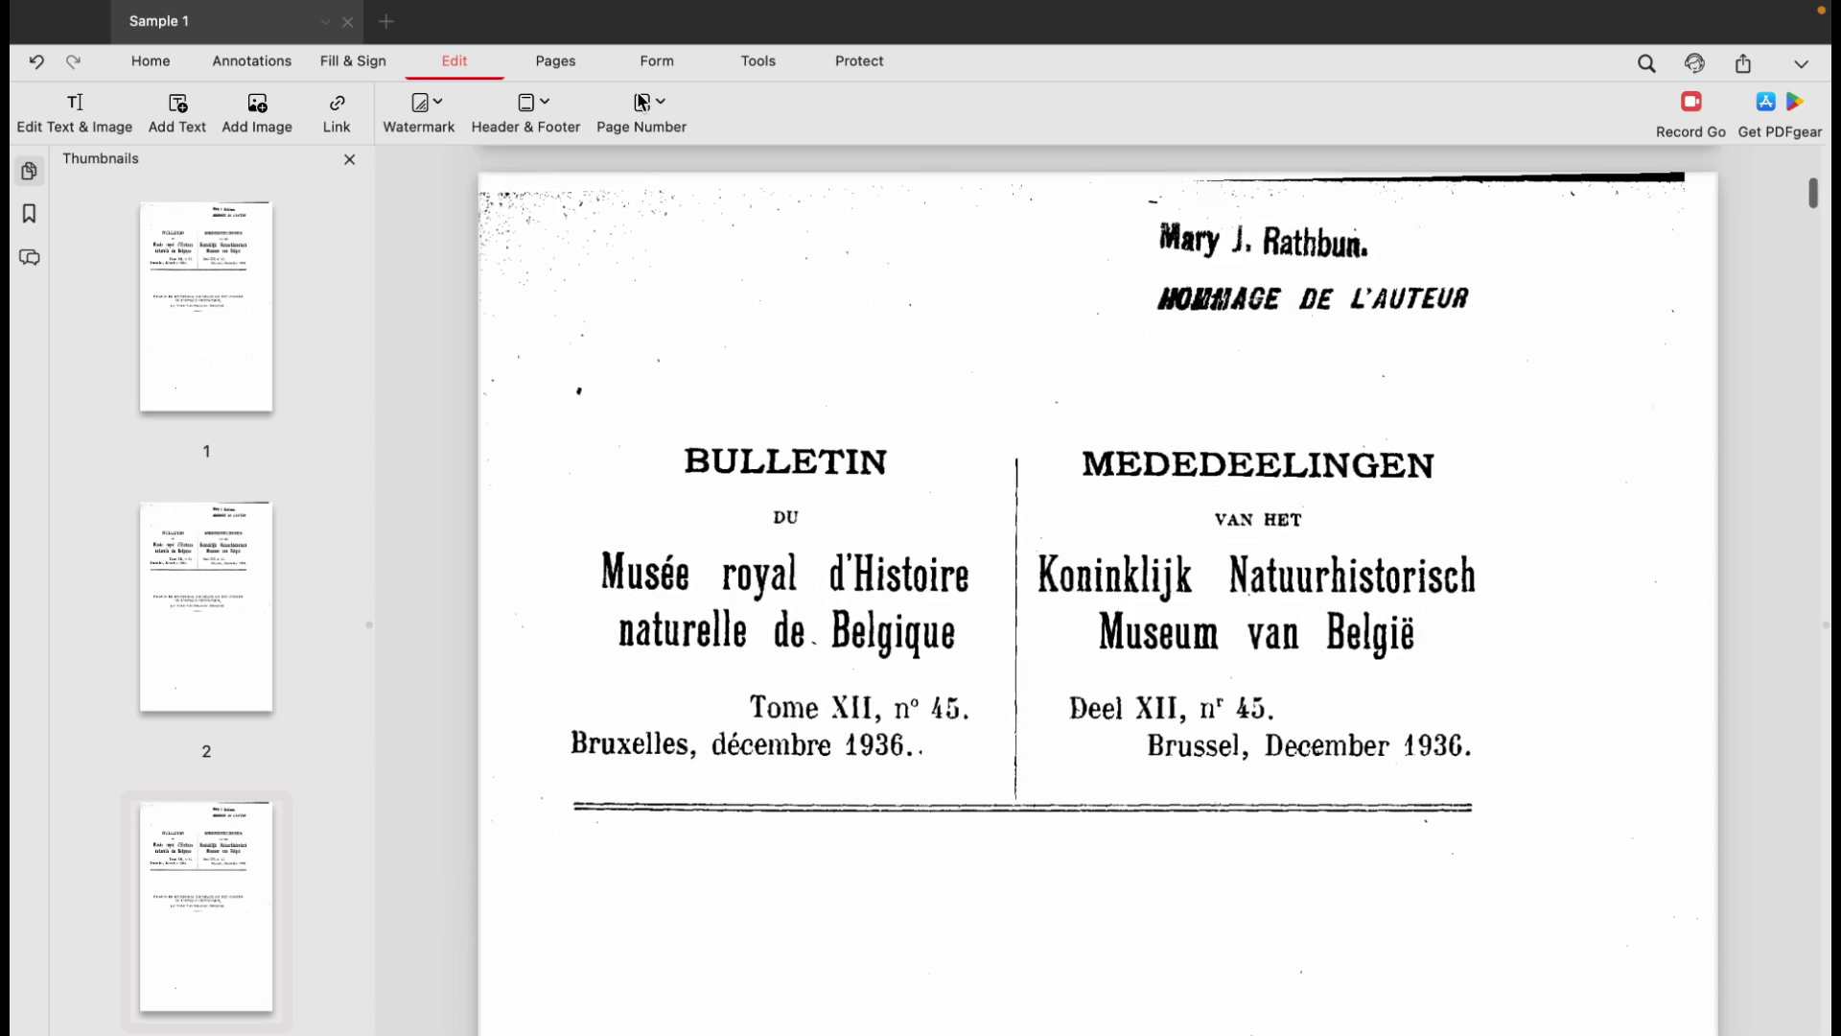